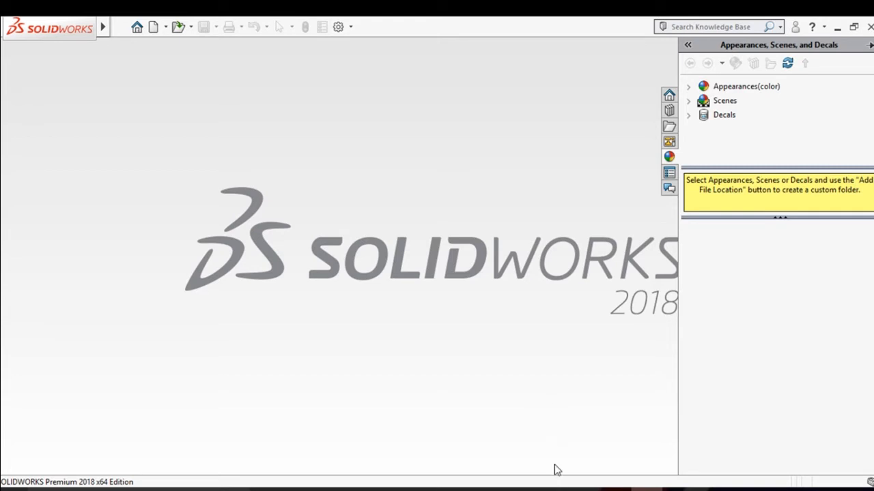
Create a new part document and start a sketch on the Front Plane
left_click(153, 27)
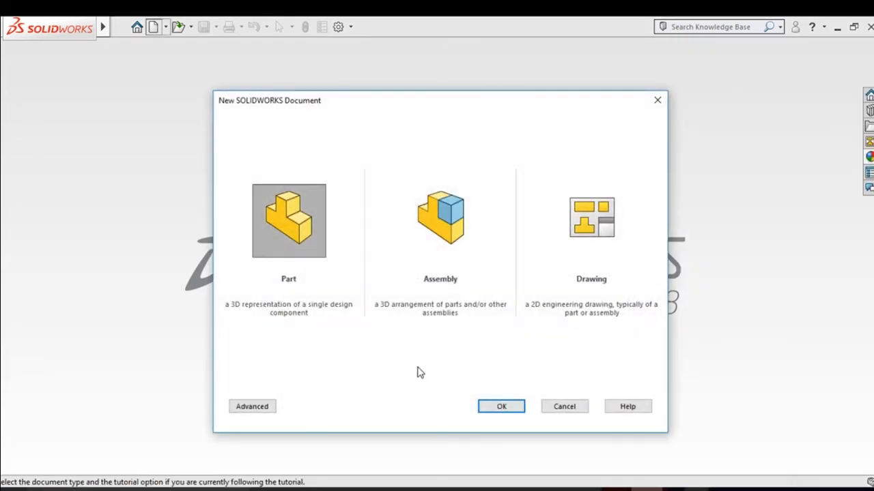
left_click(492, 406)
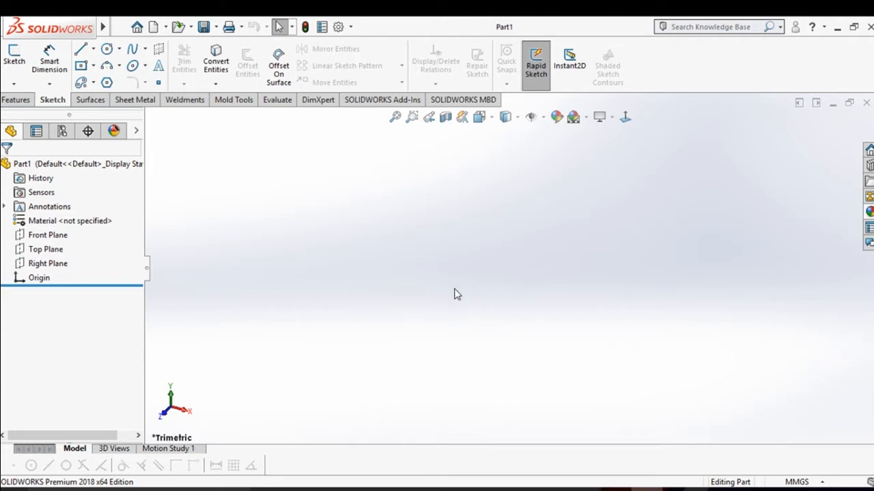
key("ctrl+1")
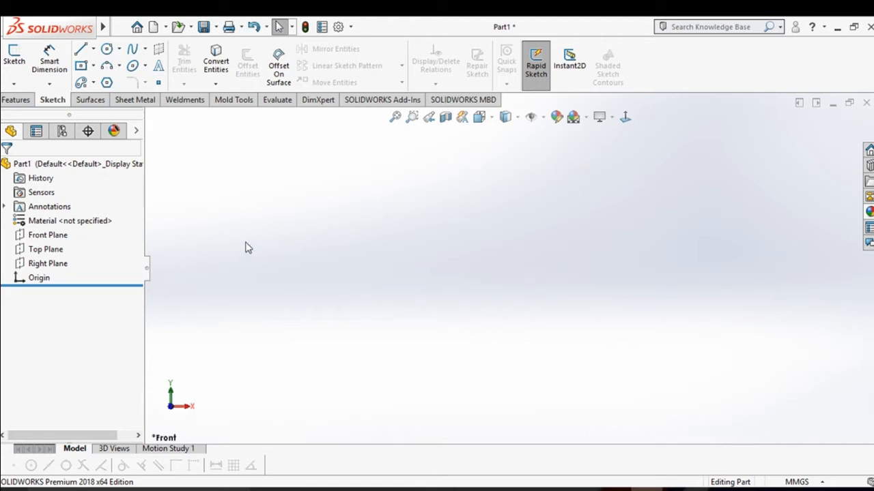
left_click(55, 235)
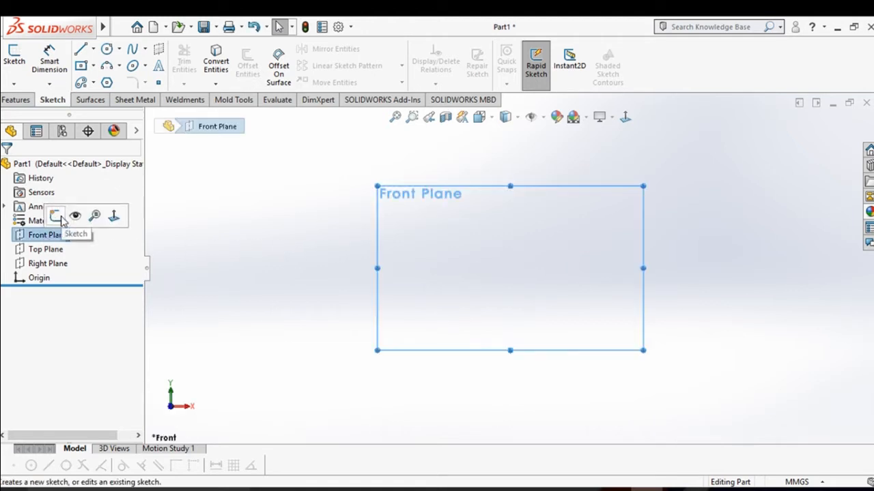
left_click(58, 217)
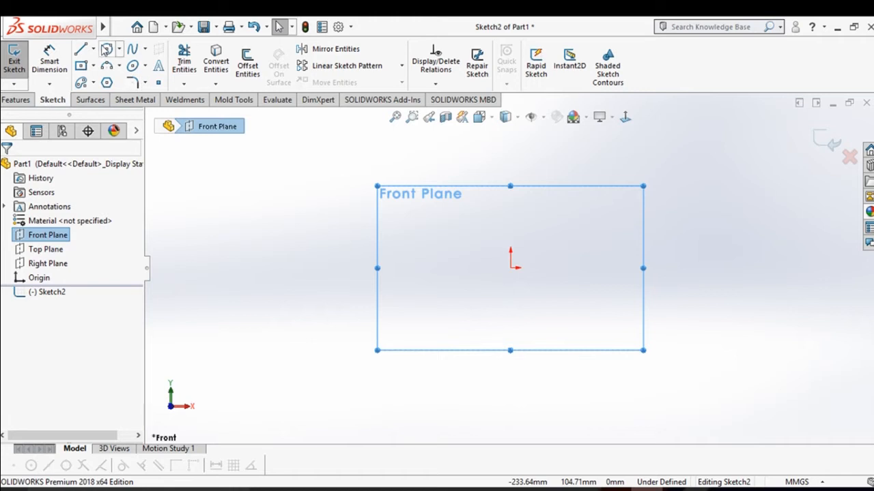
Sketch two concentric circles centred on the origin, about 67 mm and 144 mm in diameter
left_click(106, 49)
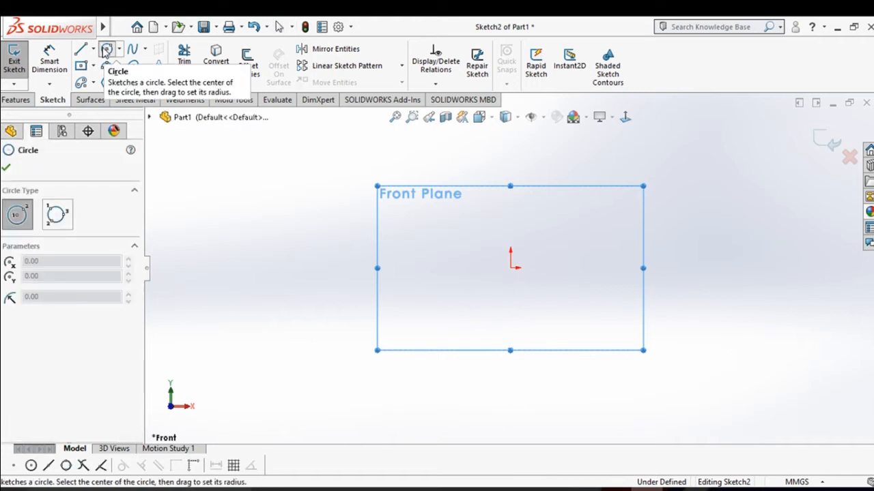
left_click(510, 268)
left_click(555, 308)
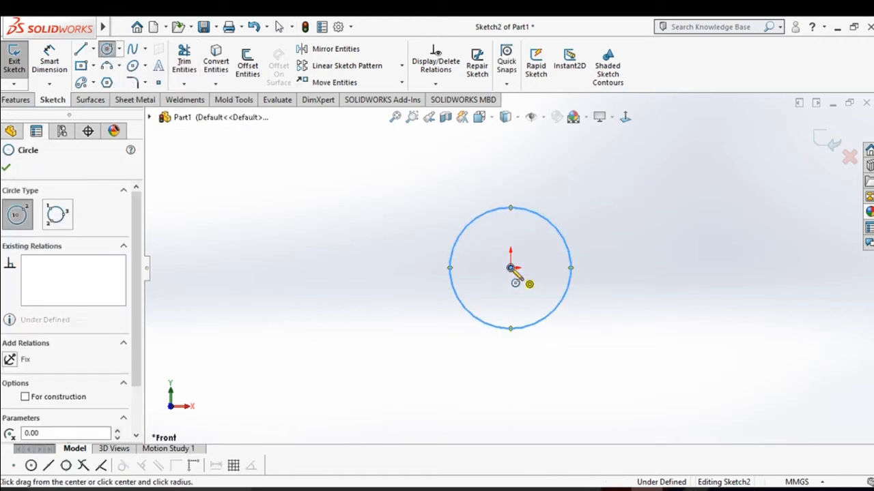
left_click(510, 268)
left_click(603, 326)
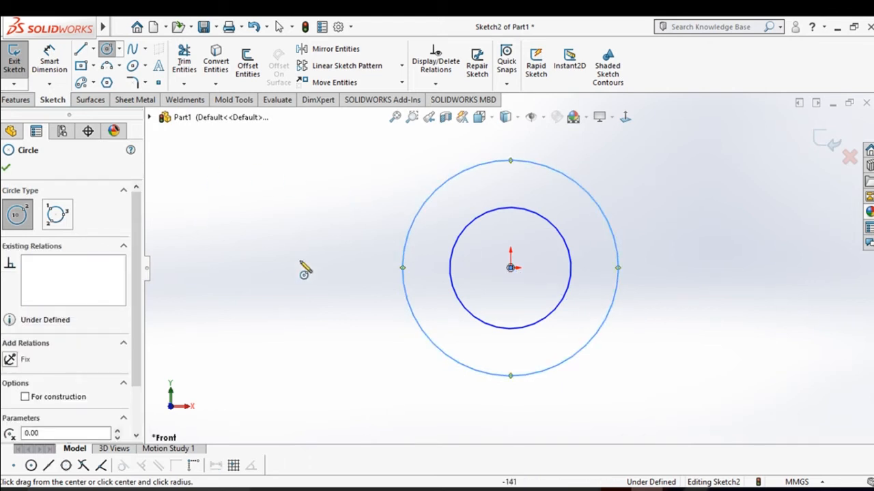
Dimension the outer circle's diameter as 120 mm
left_click(49, 61)
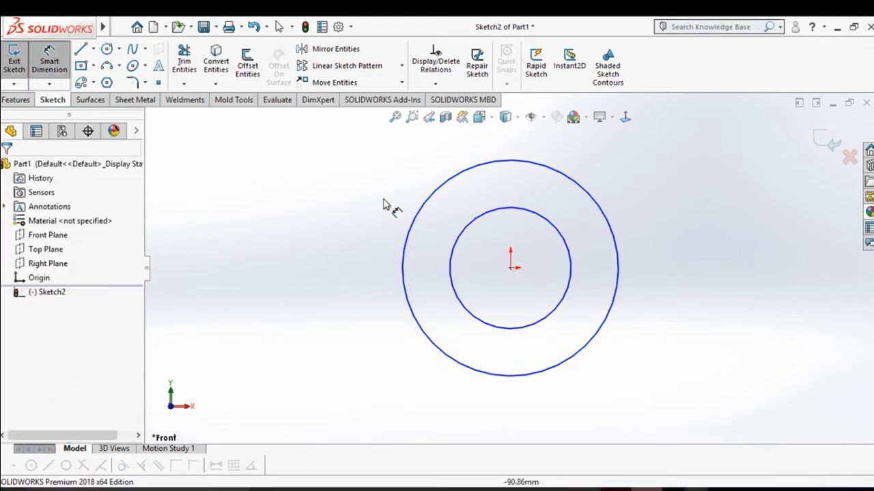
left_click(595, 202)
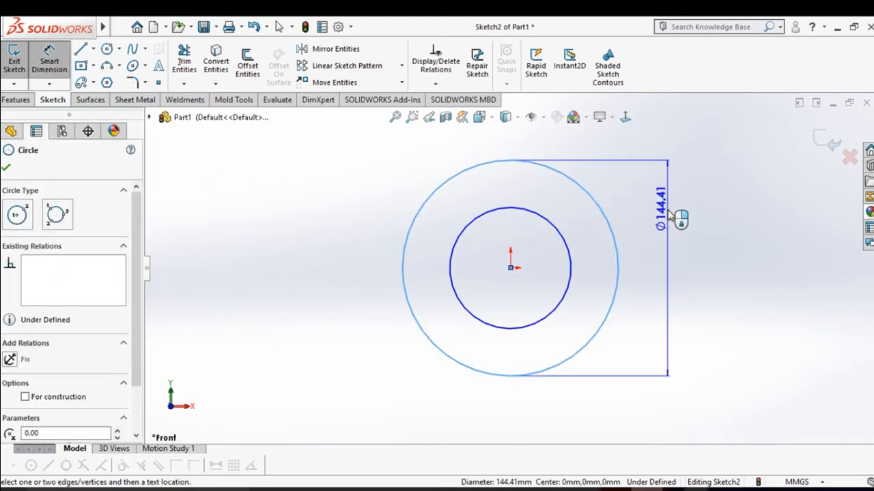
left_click(668, 210)
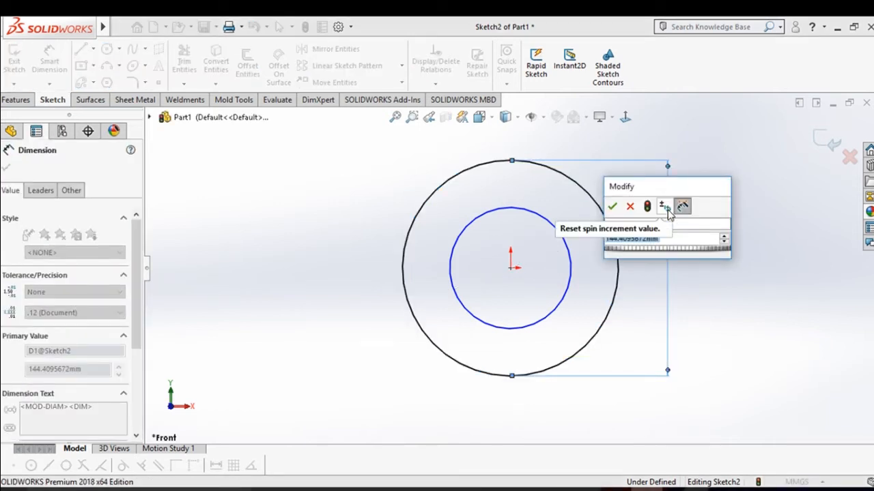
type("120")
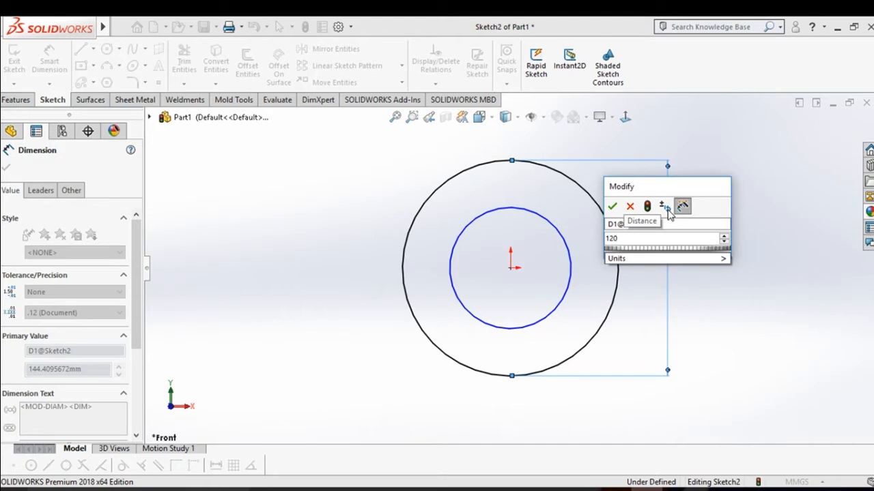
left_click(611, 207)
Dimension the inner circle's diameter as 25 mm and finish dimensioning
left_click(568, 270)
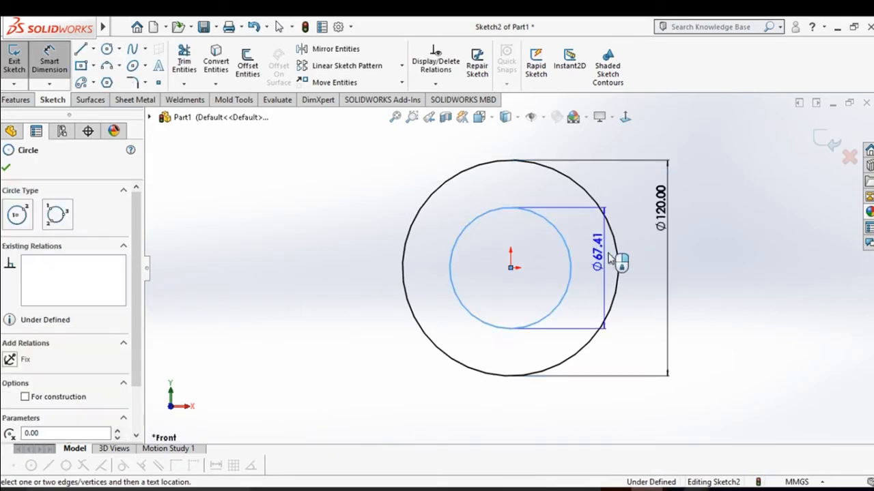
left_click(707, 292)
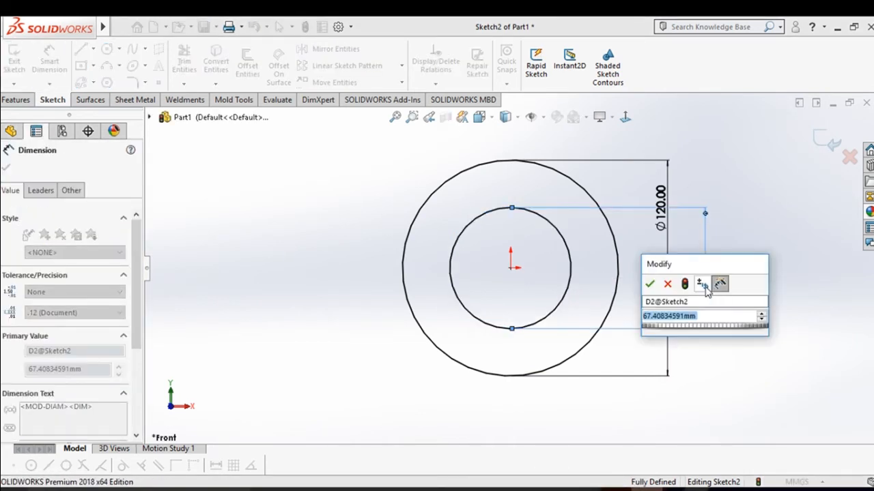
type("25")
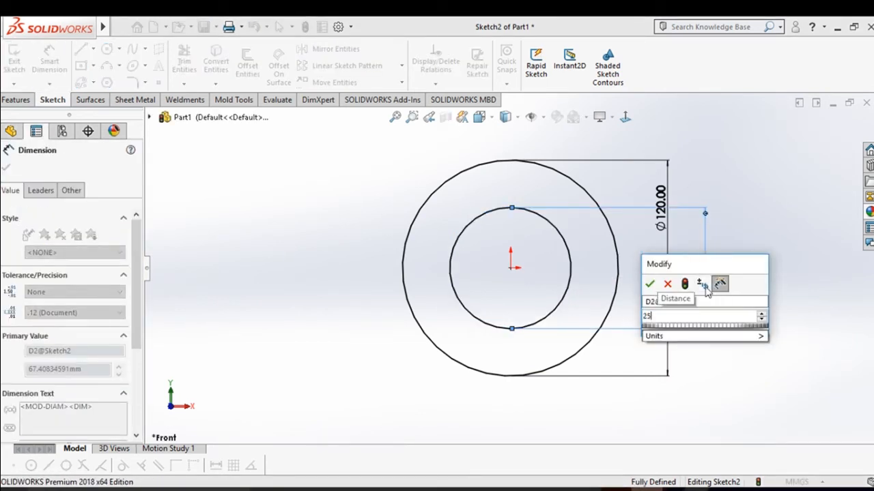
key("Return")
scroll(639, 276, "up", 2)
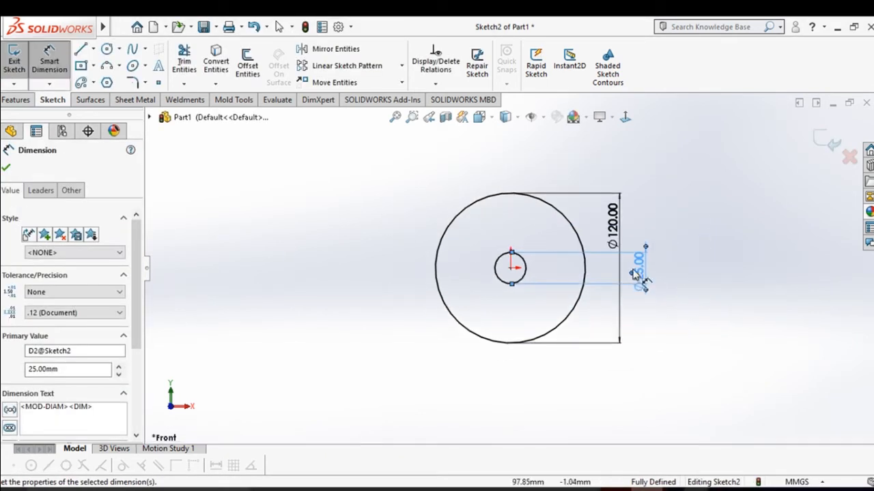
scroll(633, 271, "down", 2)
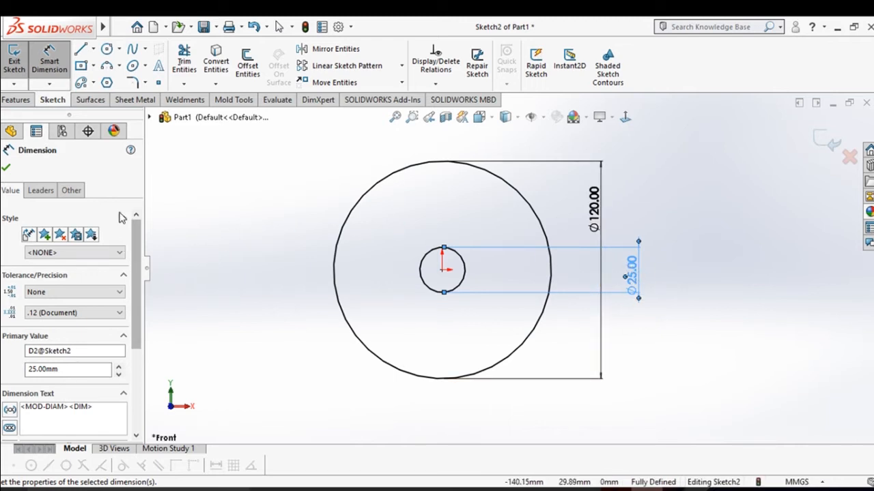
left_click(5, 167)
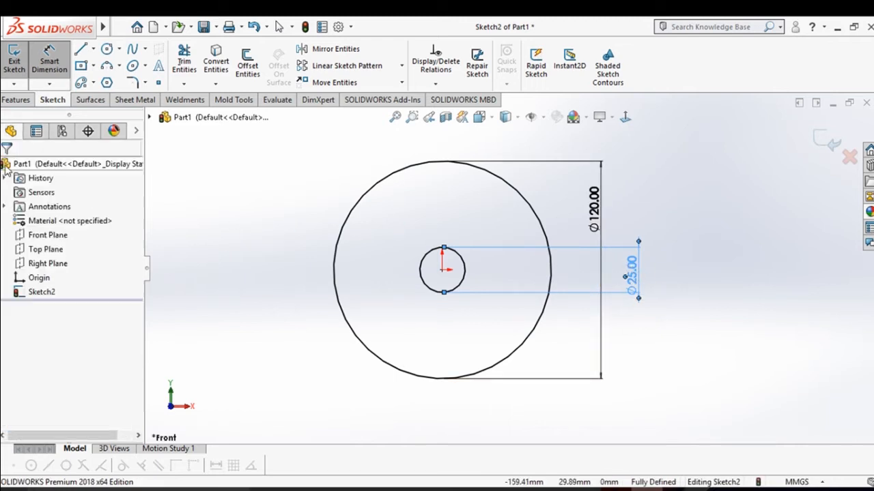
Extrude the ring profile as a boss 25 mm thick, using the Mid Plane end condition
left_click(15, 101)
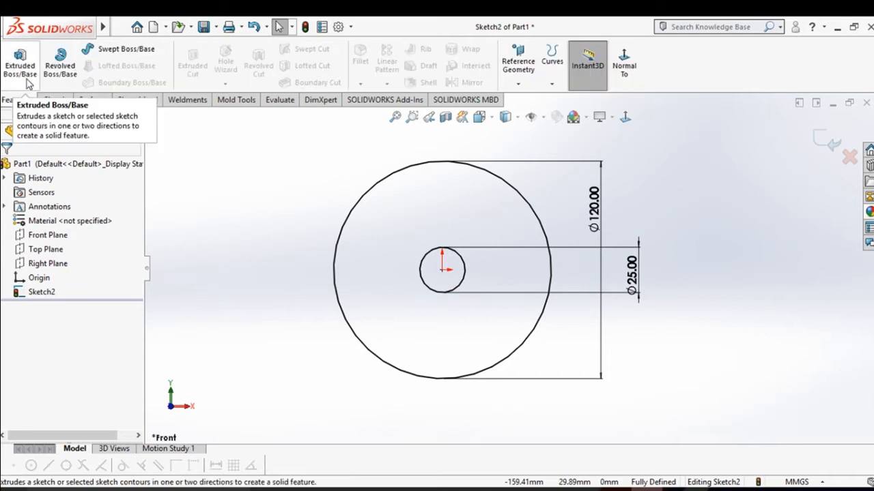
left_click(25, 79)
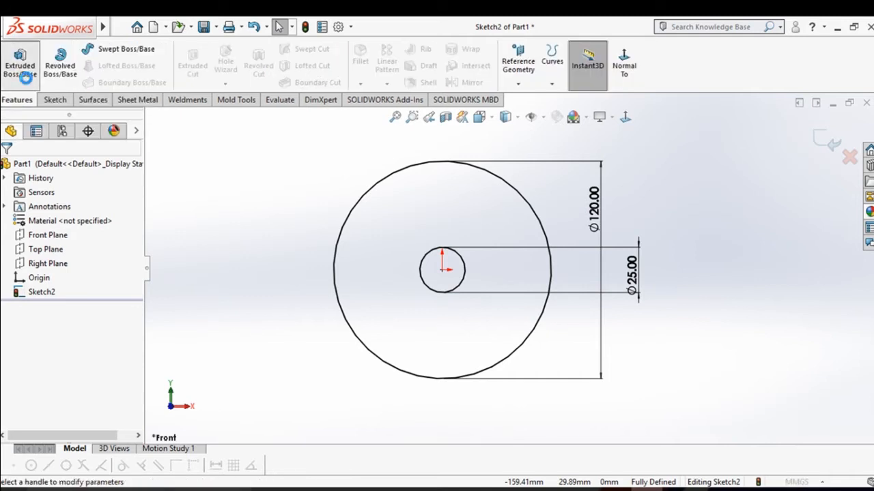
left_click(68, 246)
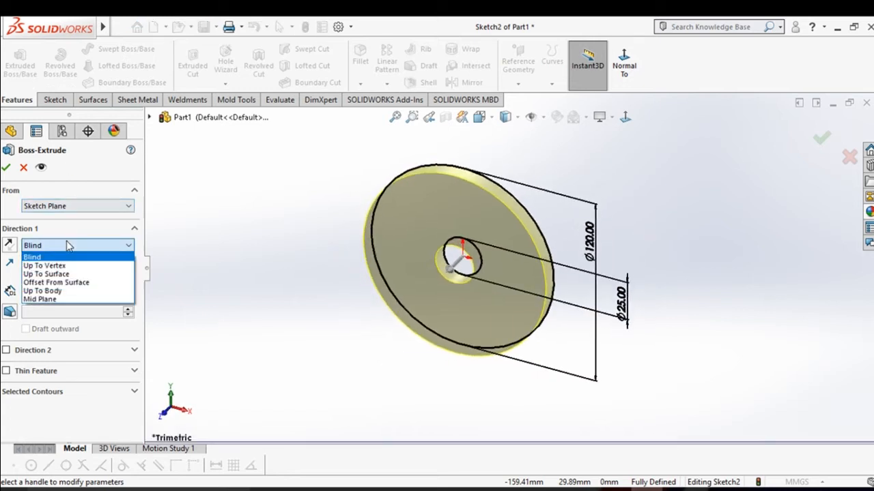
left_click(41, 299)
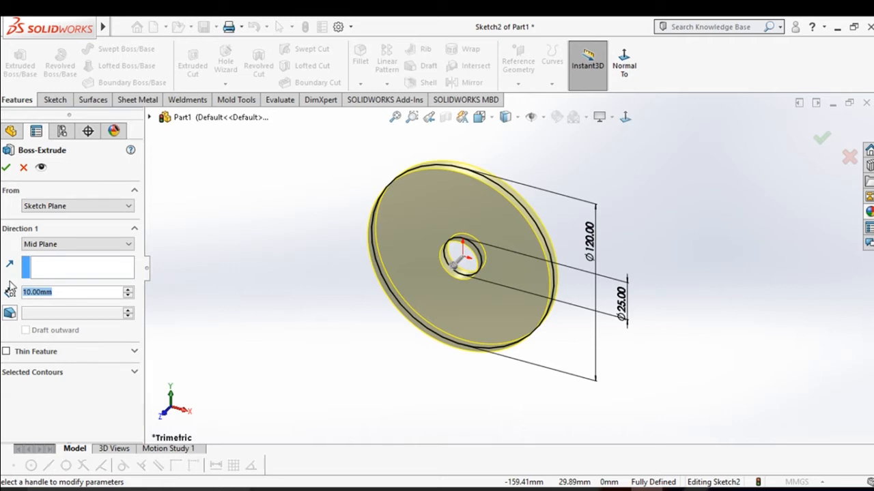
type("25")
key("Return")
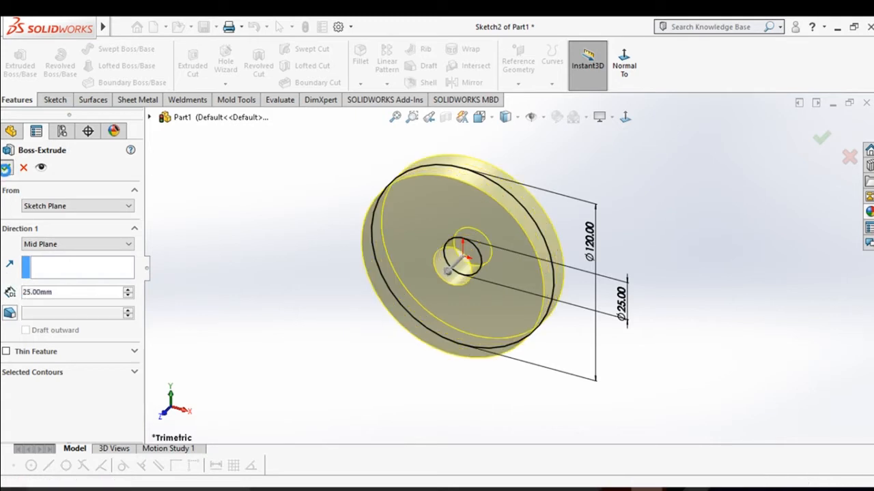
left_click(6, 168)
Start a sketch on the disc's flat front face and draw a circle about 77 mm in diameter centred on the origin
middle_click_drag(345, 301, 343, 247)
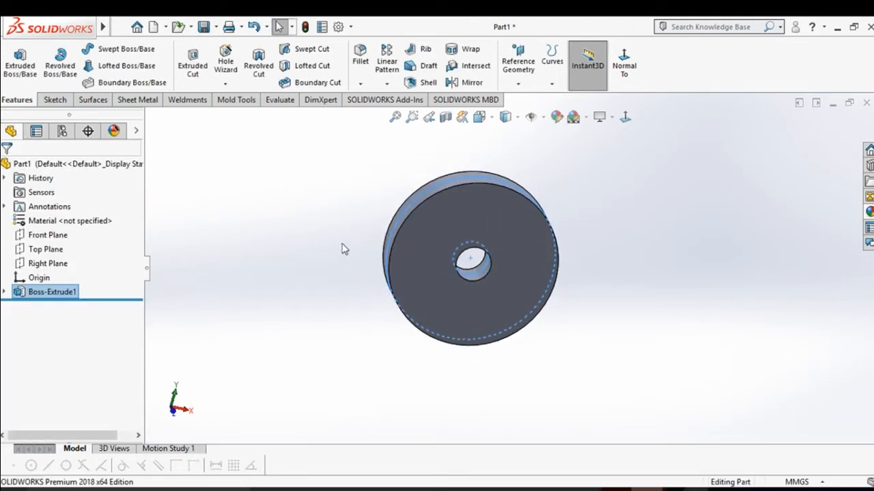
left_click(431, 232)
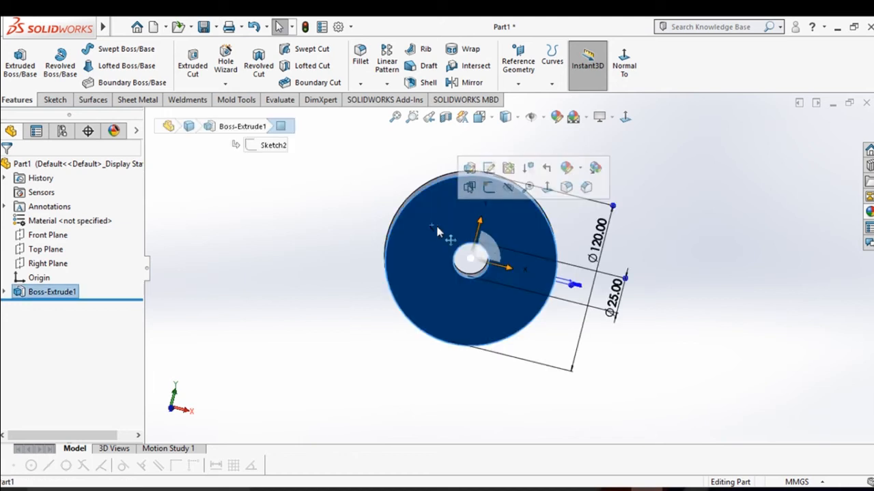
left_click(488, 189)
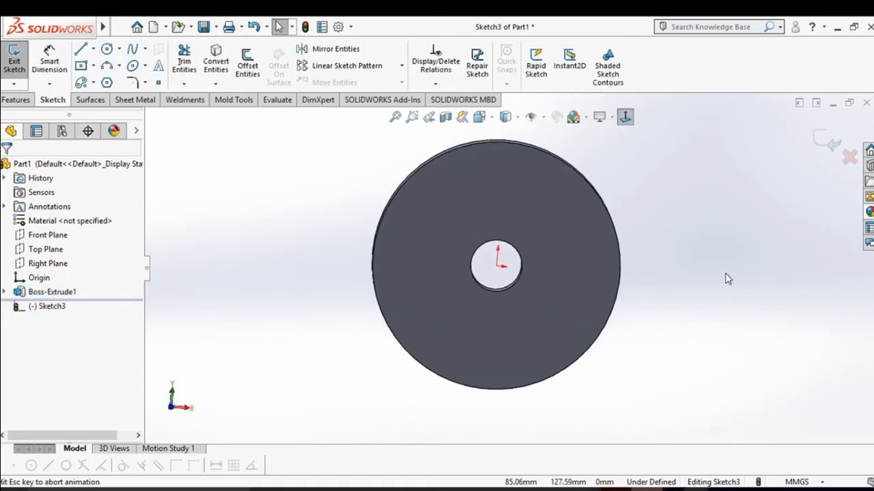
left_click(108, 48)
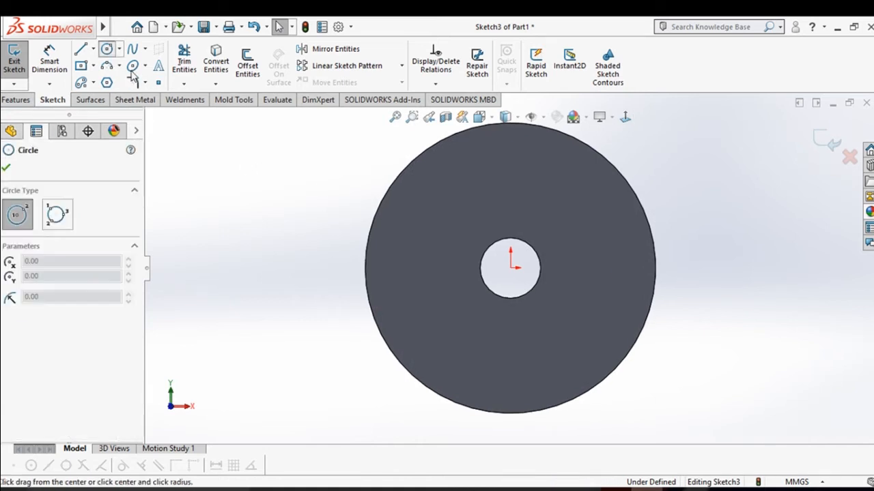
left_click(511, 266)
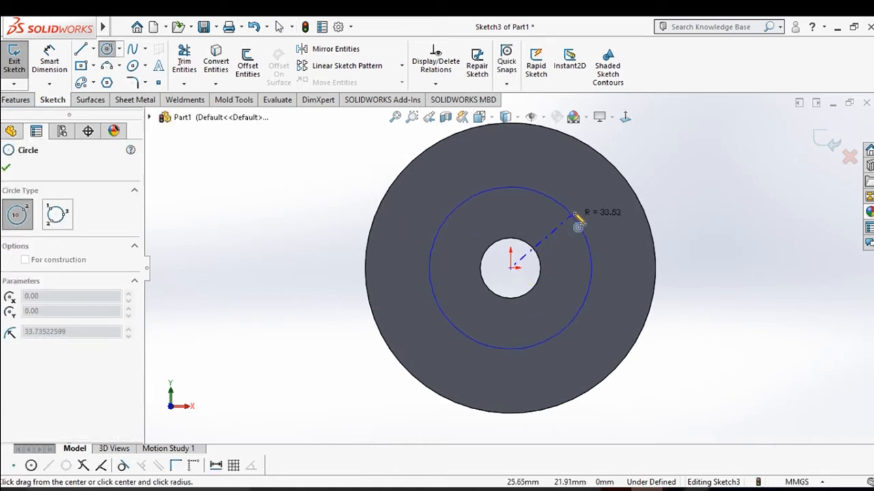
left_click(579, 212)
right_click(580, 213)
left_click(595, 216)
Dimension the new circle on the disc face with a diameter of 80 mm
right_click_drag(684, 296, 697, 108)
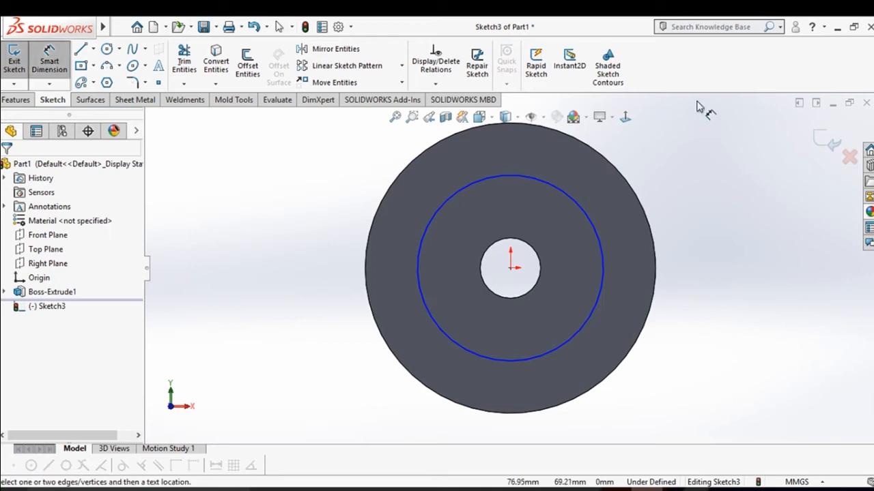
left_click(593, 220)
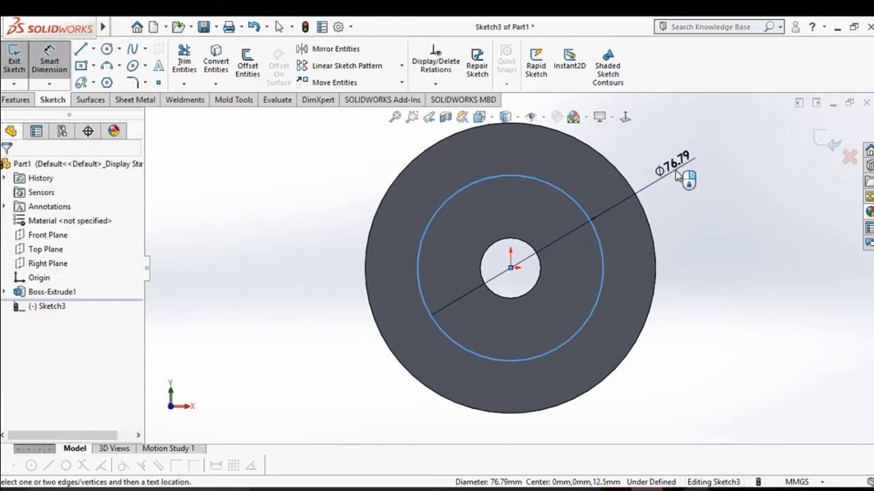
left_click(676, 176)
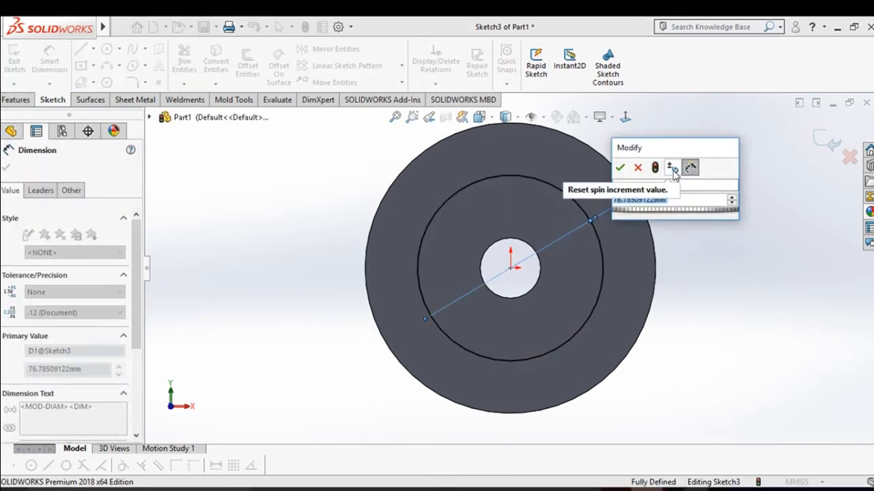
left_click(620, 168)
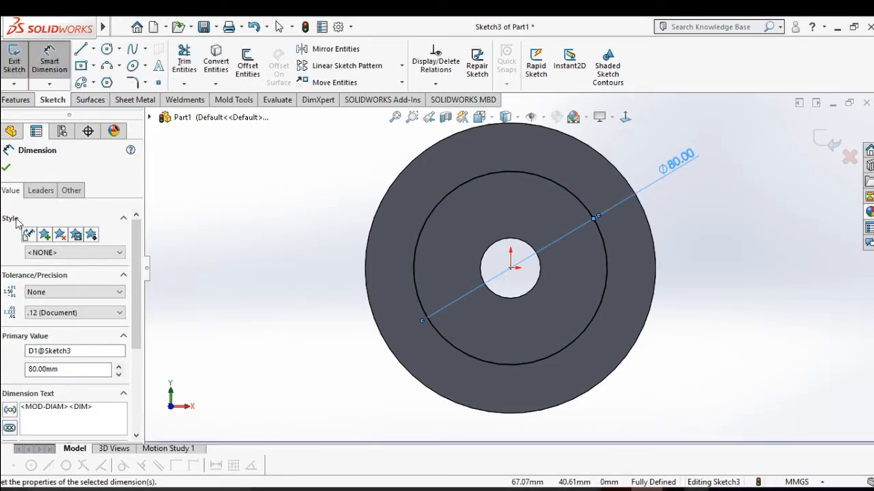
Cut-extrude the 80 mm circle into the disc face as a blind recess 8 mm deep
left_click(8, 101)
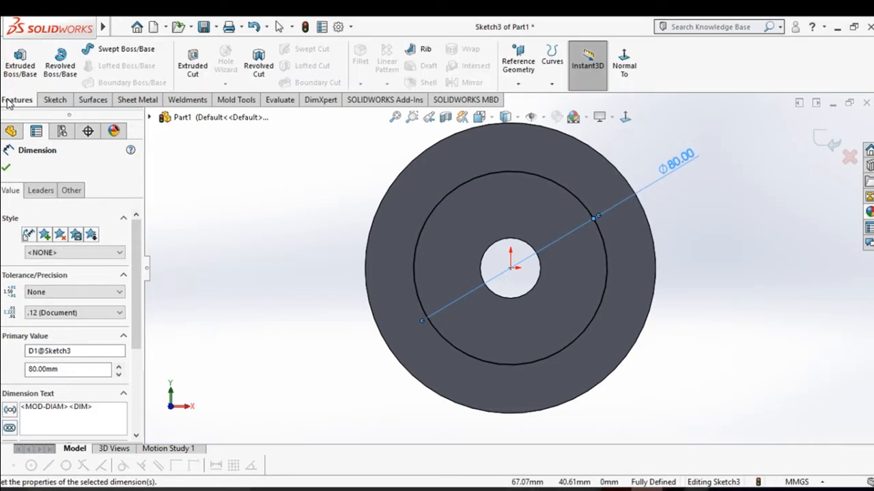
left_click(193, 68)
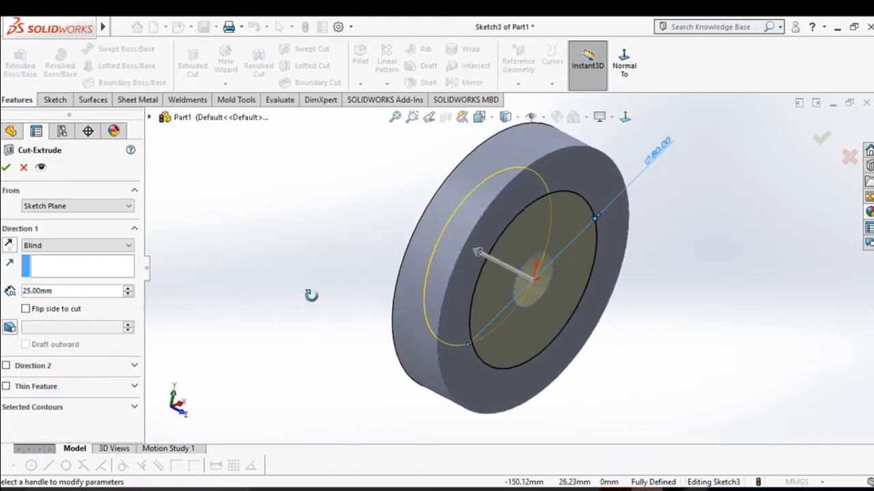
left_click_drag(86, 291, 17, 293)
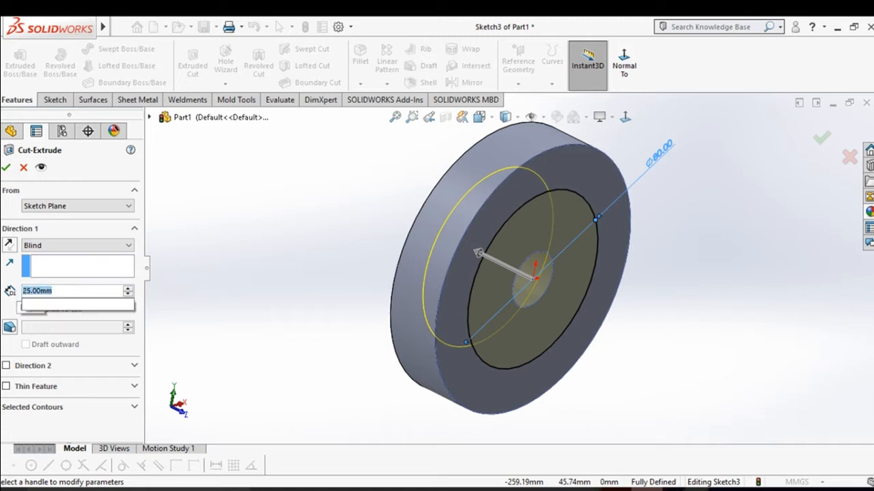
type("8")
key("Return")
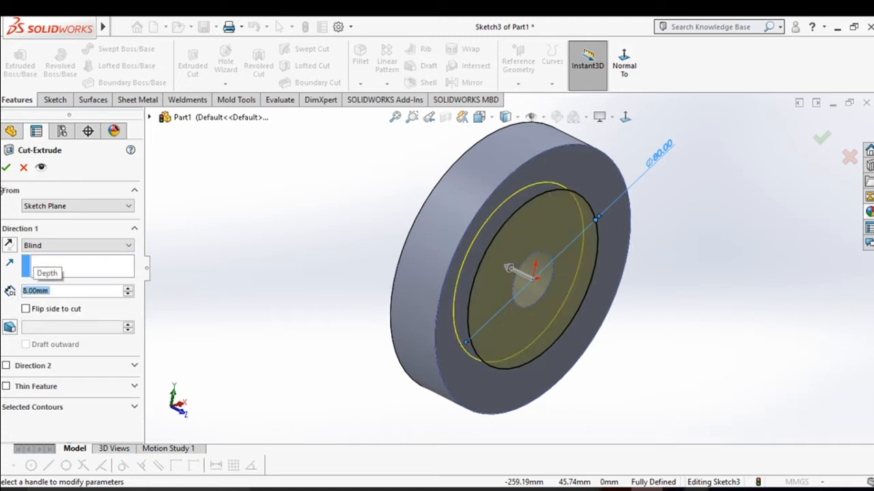
left_click(5, 168)
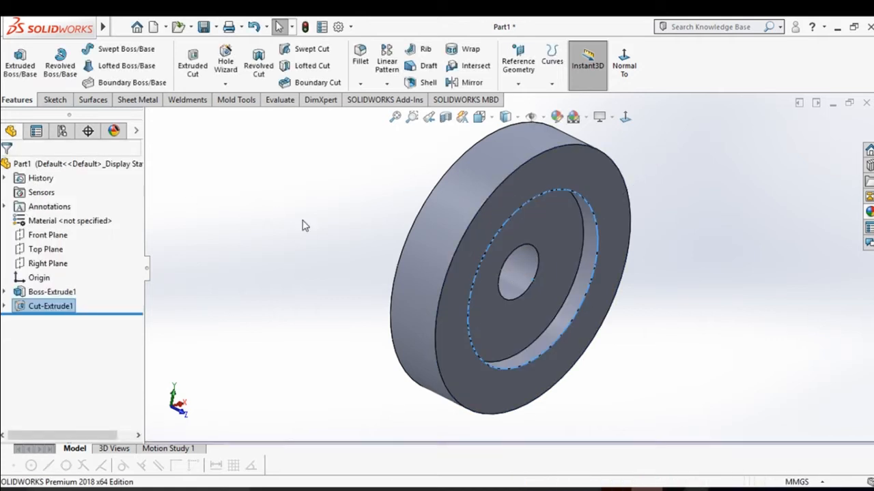
Mirror the circular recess cut about the Front Plane onto the disc's opposite face
left_click(479, 82)
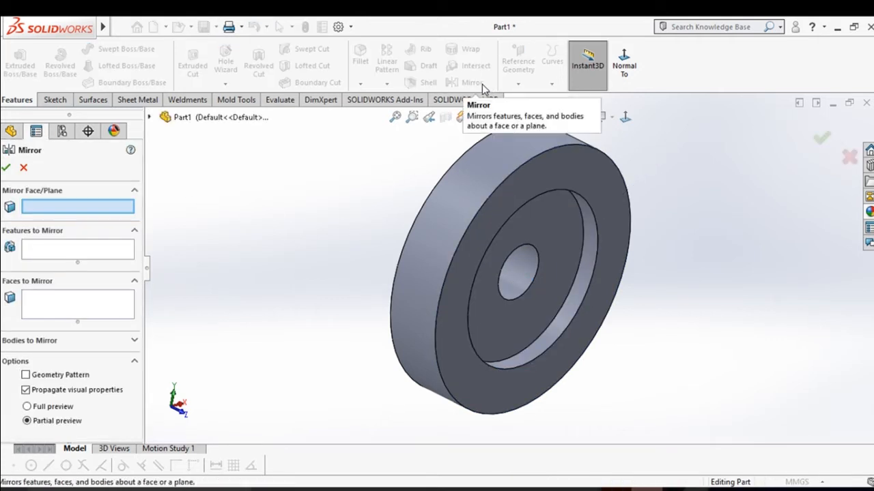
middle_click_drag(486, 244, 470, 224)
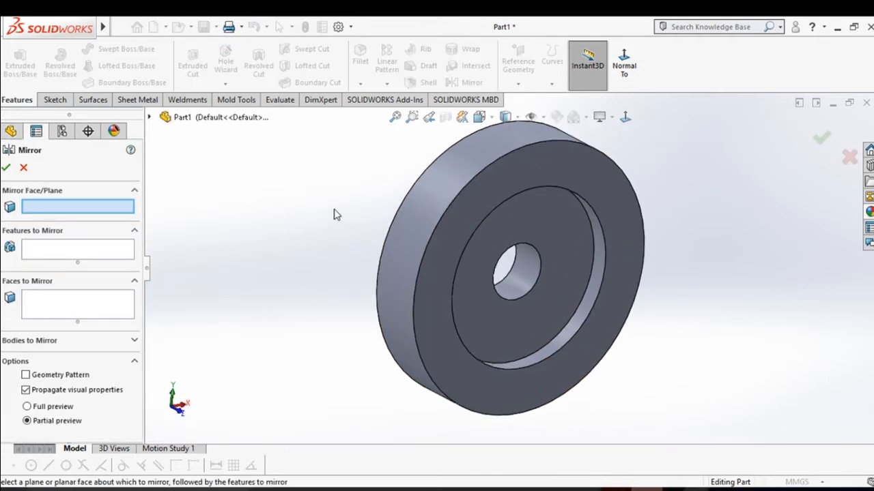
left_click(150, 117)
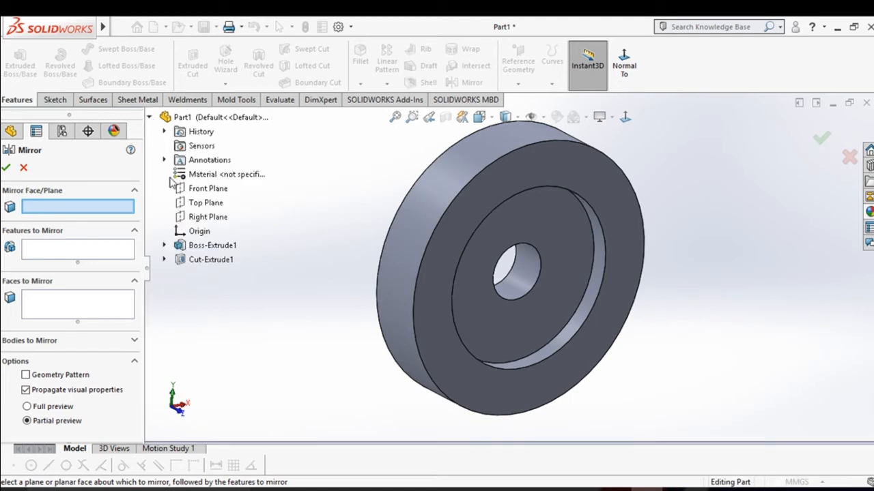
left_click(194, 190)
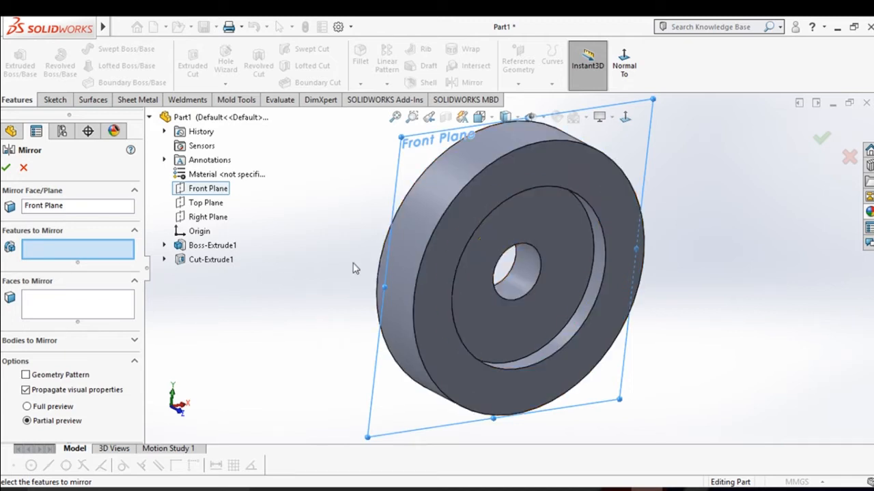
left_click(532, 226)
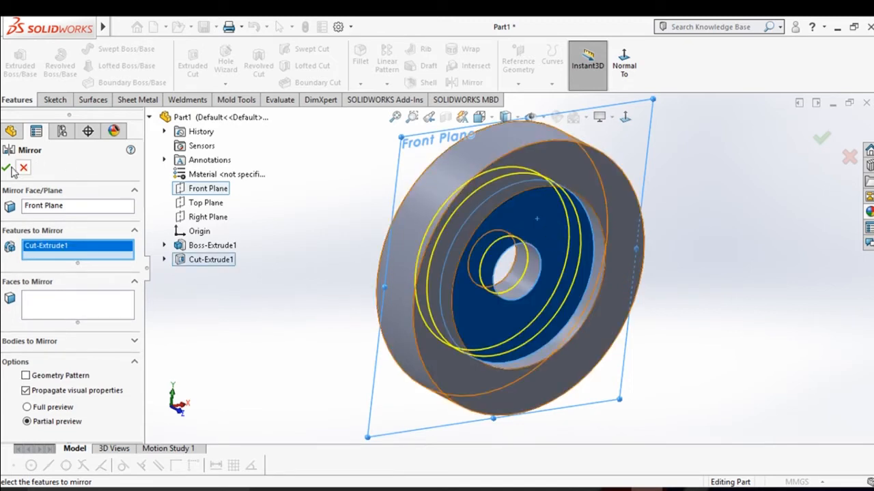
left_click(7, 168)
Start a sketch on the recess floor and draw a circle about 11 mm in diameter, centred about 30 mm directly above the origin
middle_click_drag(335, 292, 409, 239)
left_click(531, 230)
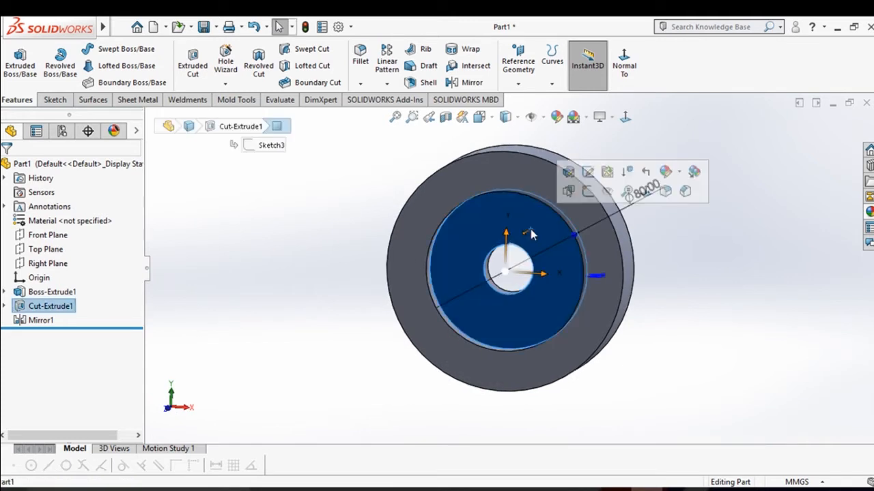
left_click(591, 191)
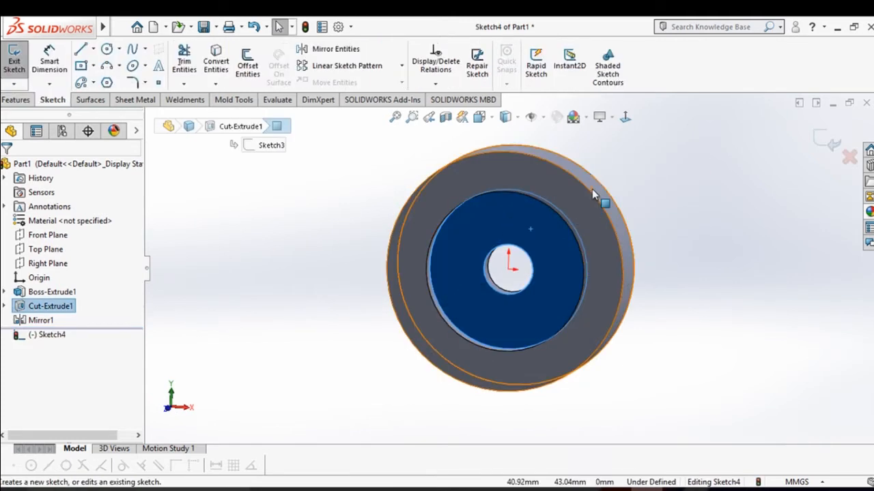
left_click(624, 117)
left_click(729, 282)
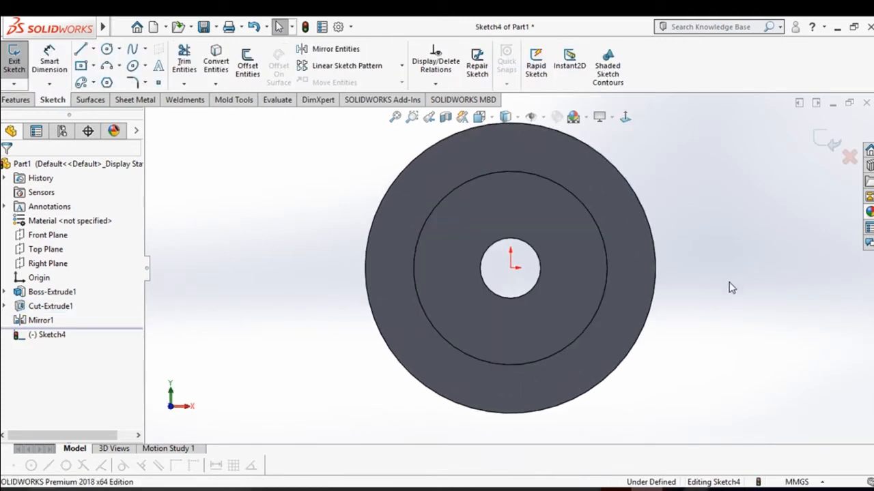
left_click(107, 49)
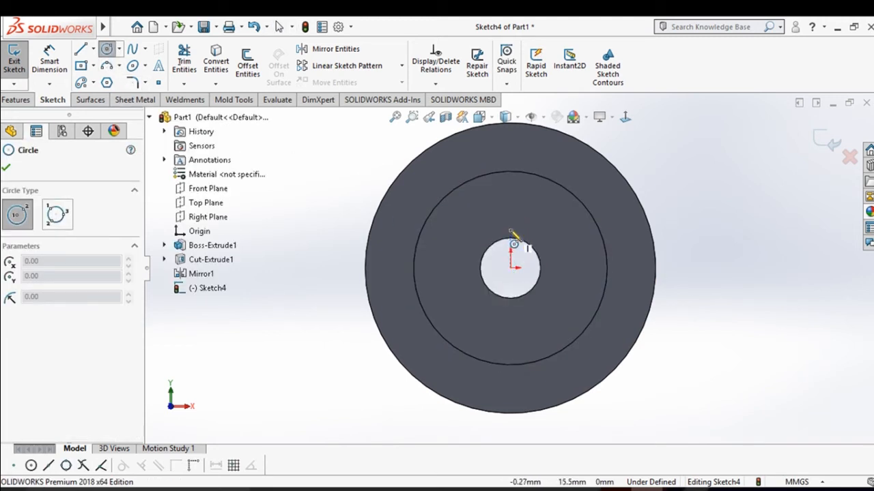
left_click(510, 197)
left_click(520, 207)
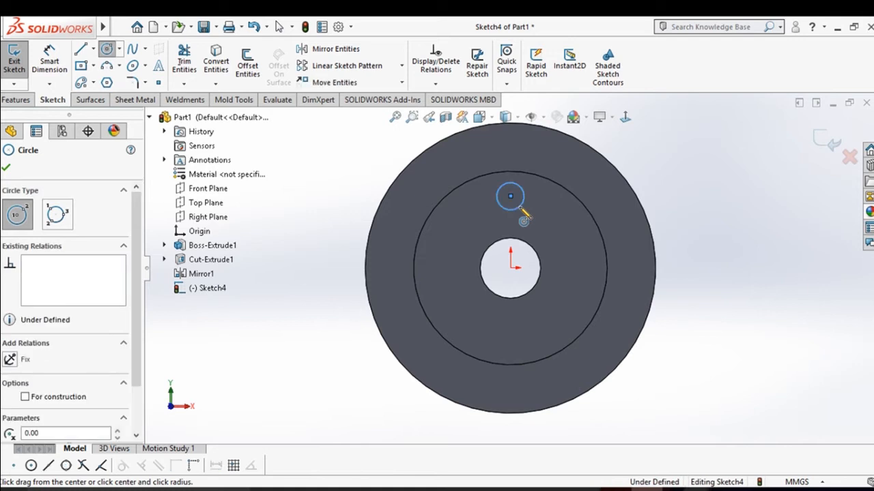
right_click(520, 207)
left_click(559, 220)
Dimension the small circle on the recess floor with a diameter of 10 mm
right_click_drag(740, 361, 734, 307)
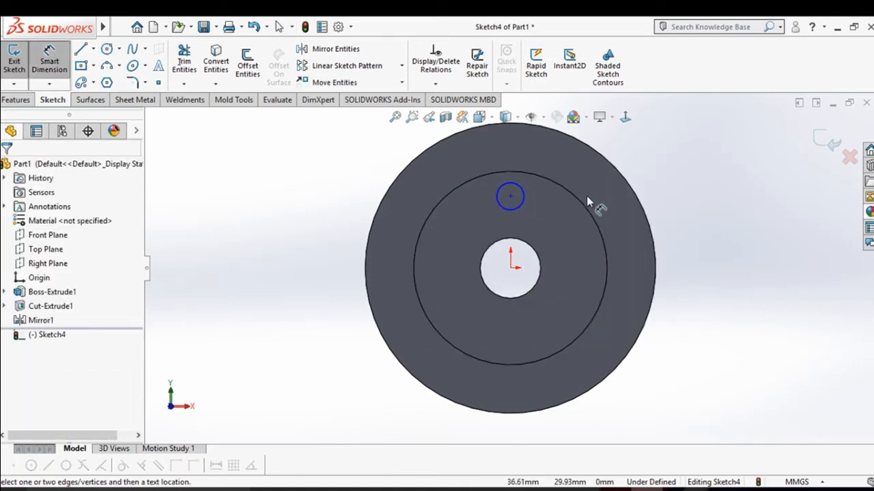
left_click(523, 196)
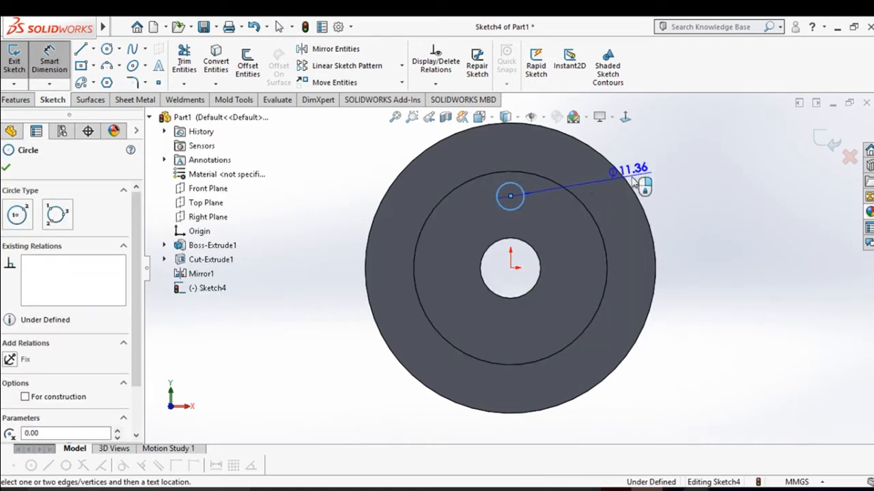
left_click(694, 164)
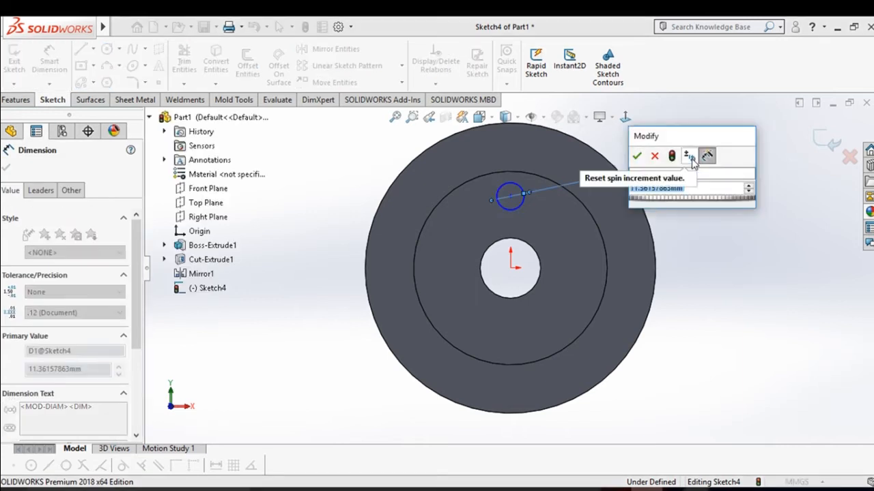
type("1")
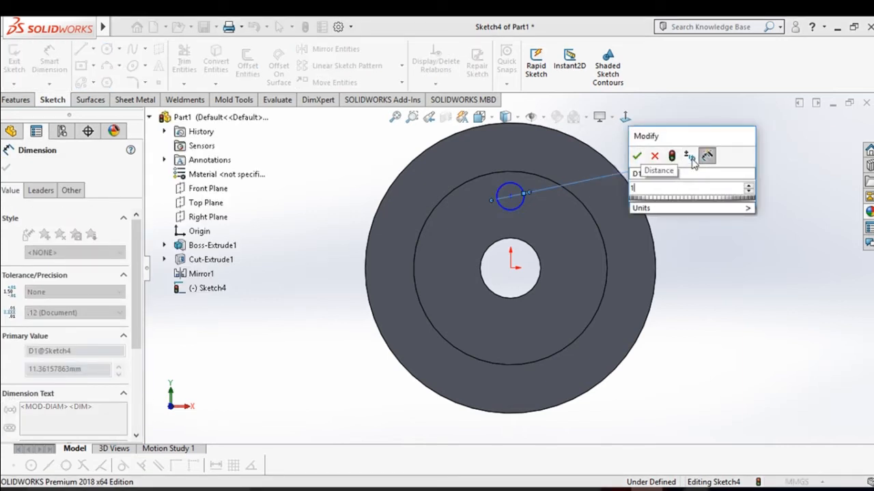
key("BackSpace")
type("0")
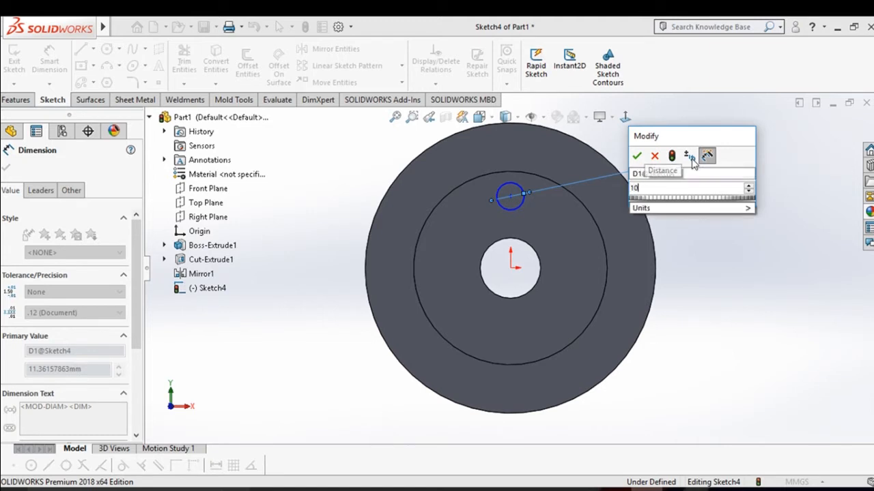
key("Return")
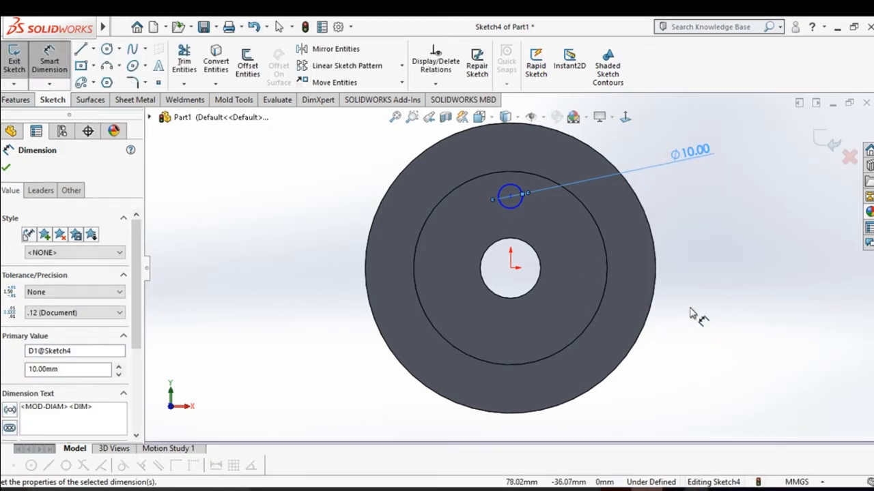
key("Escape")
key("Return")
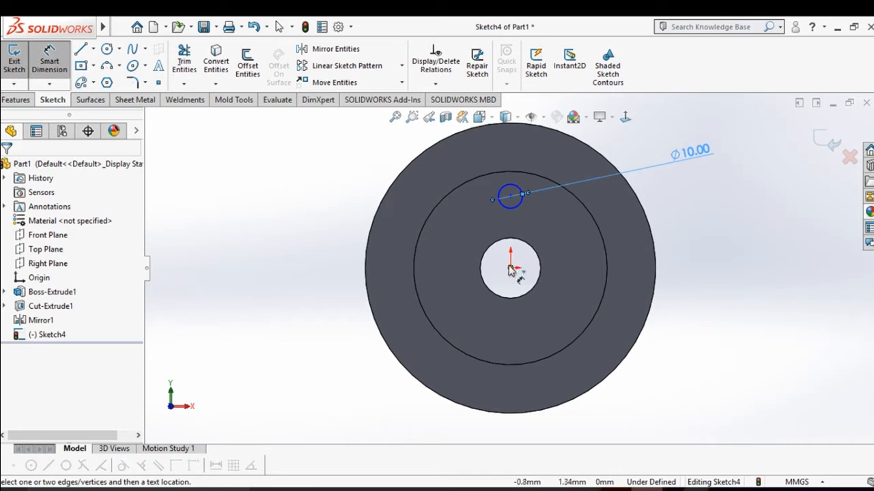
Dimension the vertical distance from the origin to the small circle's centre as 25 mm and finish dimensioning
left_click(510, 268)
left_click(510, 197)
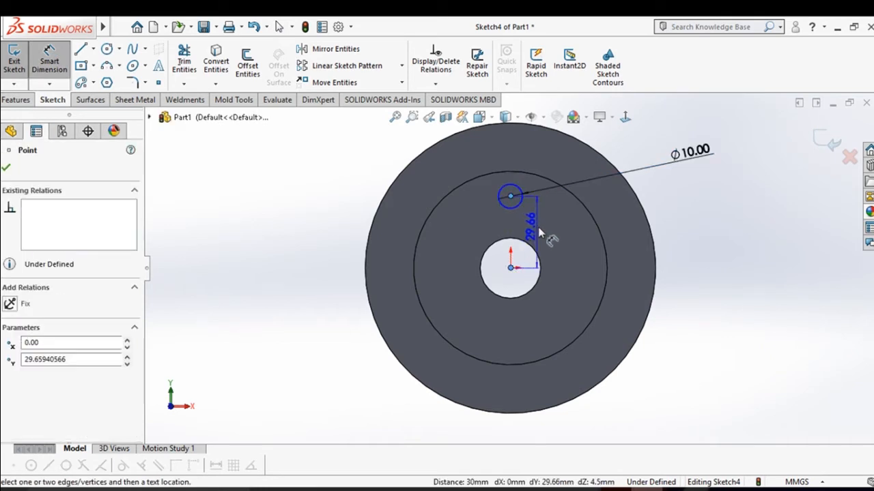
left_click(545, 234)
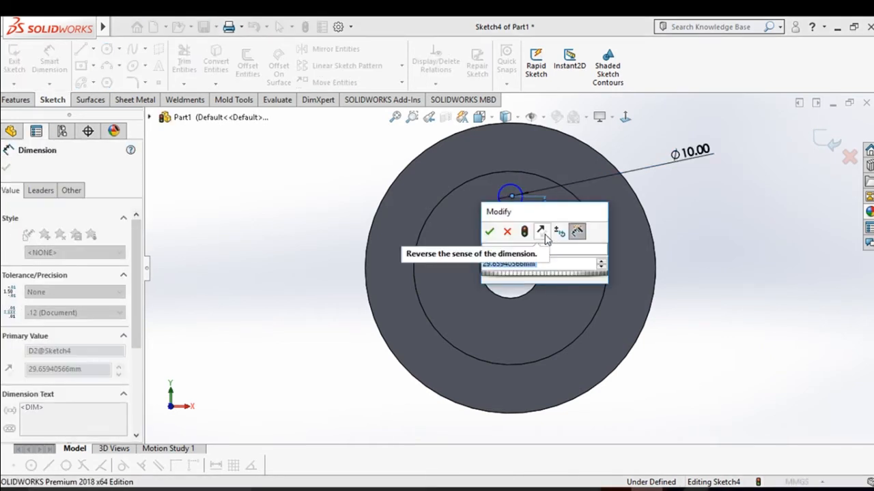
key("Return")
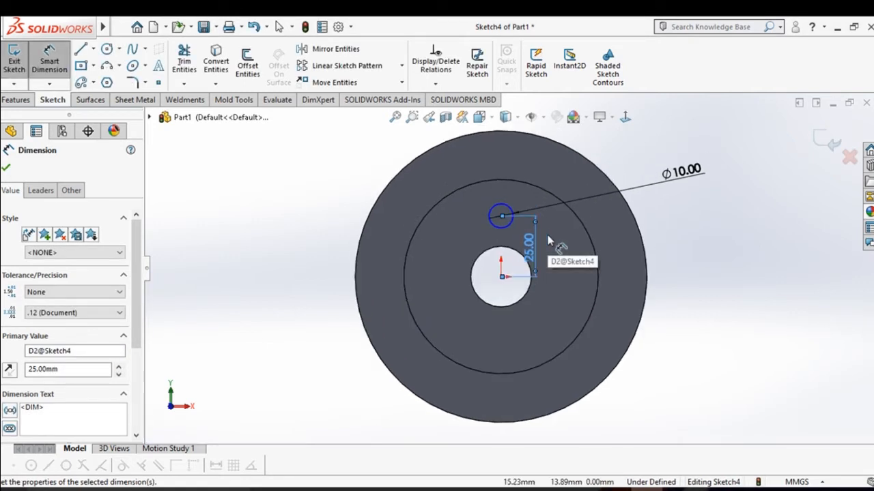
left_click(4, 168)
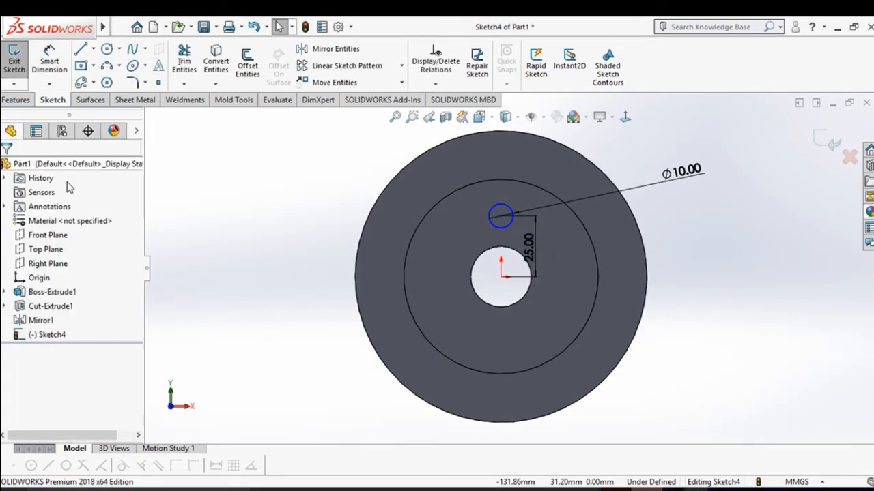
Add a vertical relation between the small circle's centre and the origin
left_click(501, 216)
left_click(498, 276, "ctrl")
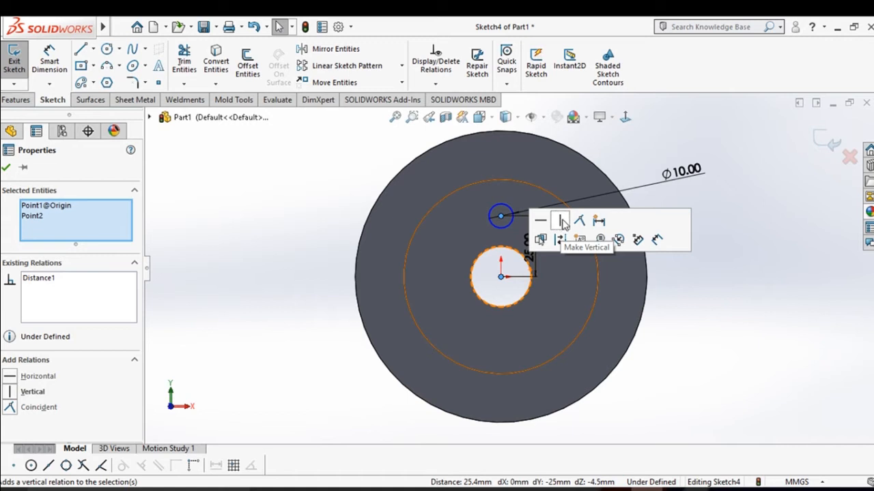
left_click(562, 221)
left_click(741, 375)
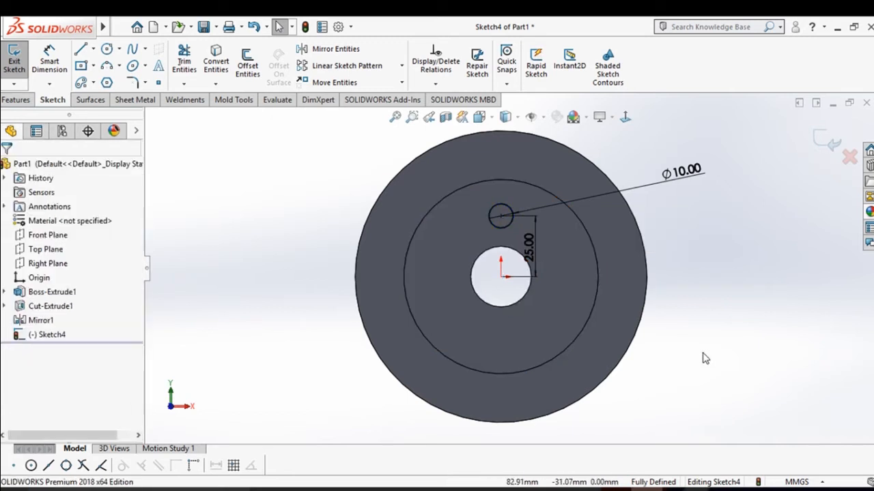
Cut-extrude the 10 mm circle through the disc, using the Through All end condition
left_click(4, 102)
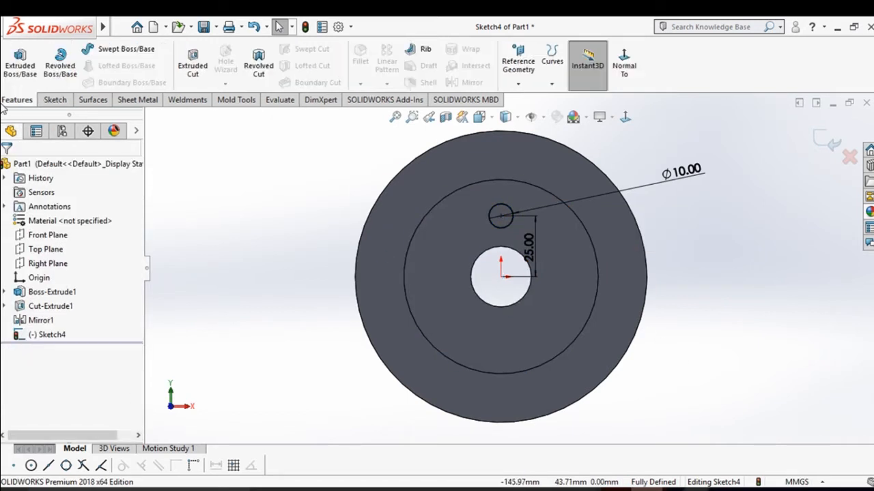
left_click(20, 63)
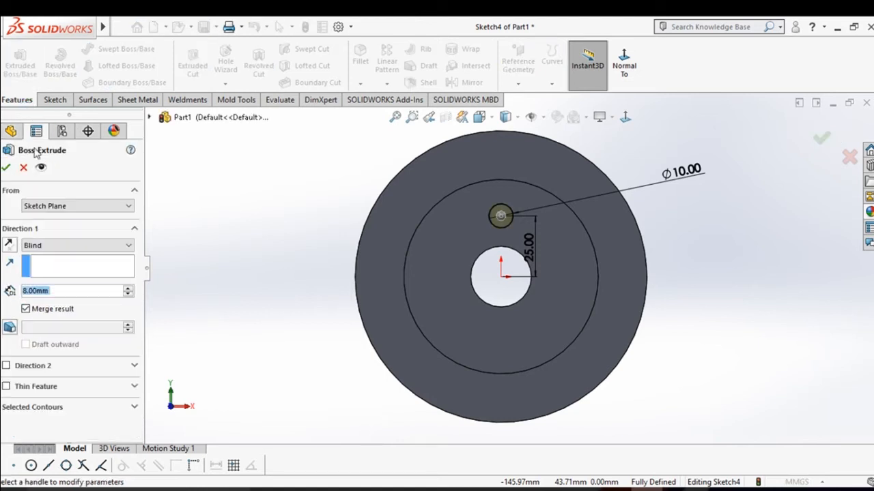
left_click(192, 65)
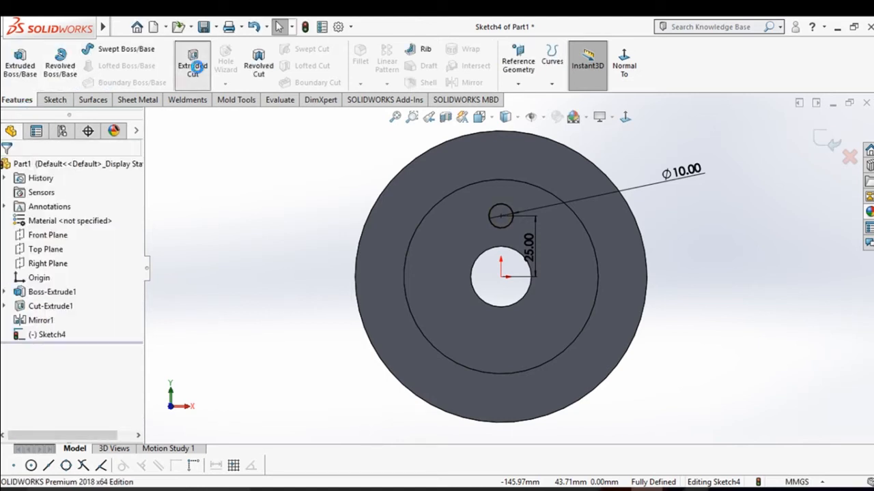
middle_click_drag(329, 236, 353, 255)
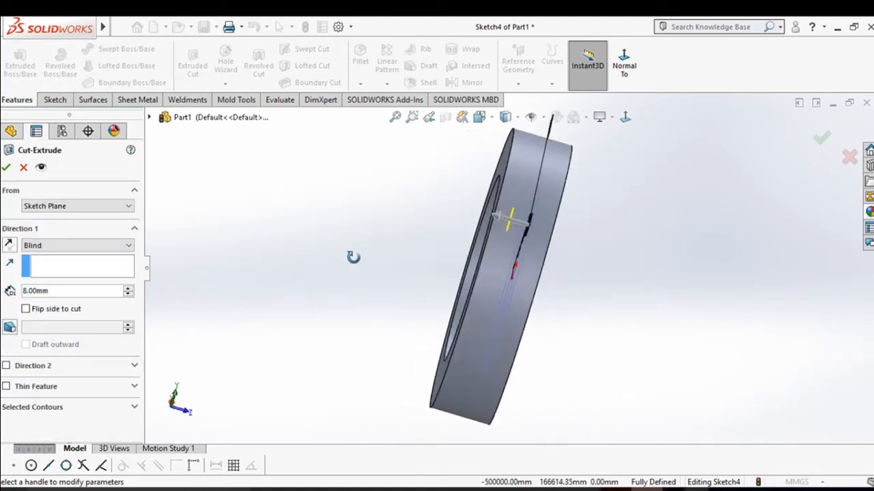
left_click(84, 247)
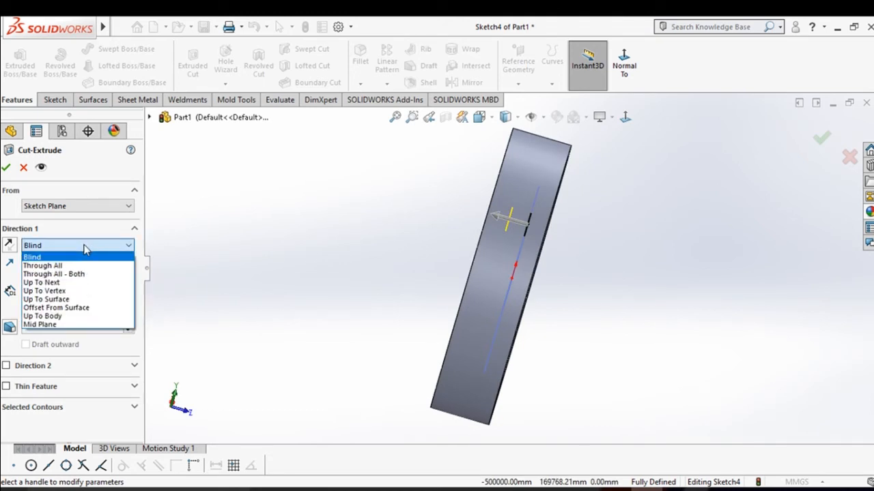
left_click(42, 266)
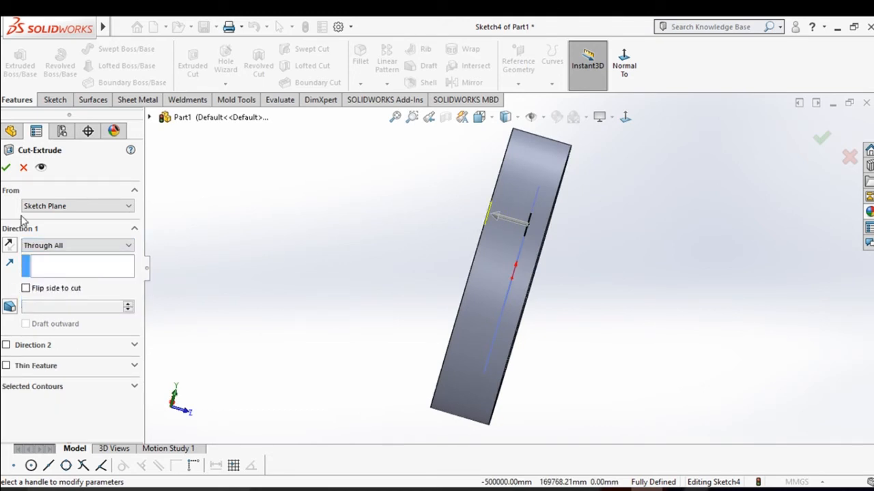
left_click(6, 168)
middle_click_drag(257, 214, 511, 306)
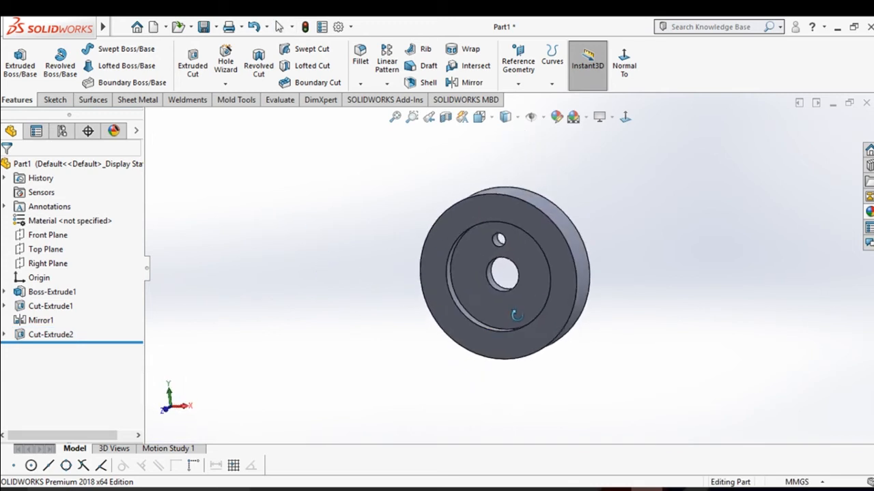
Start a circular pattern that uses the disc's outer cylindrical face as its rotation reference
left_click(387, 83)
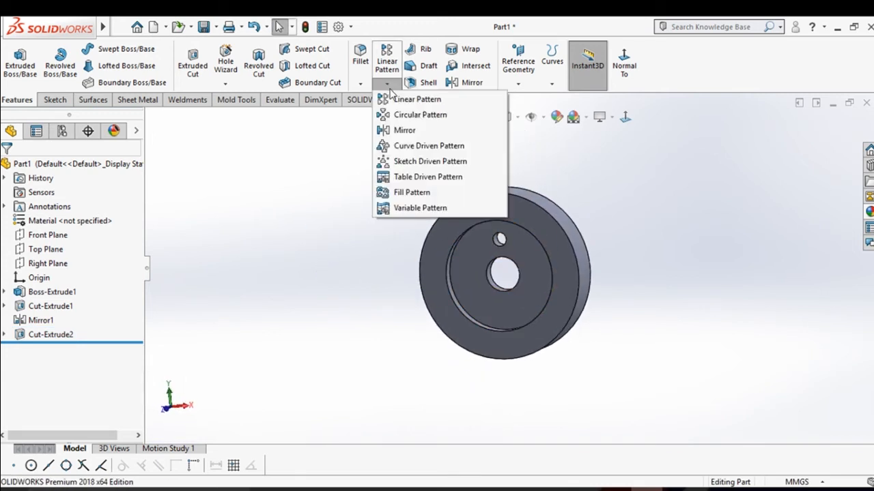
left_click(419, 116)
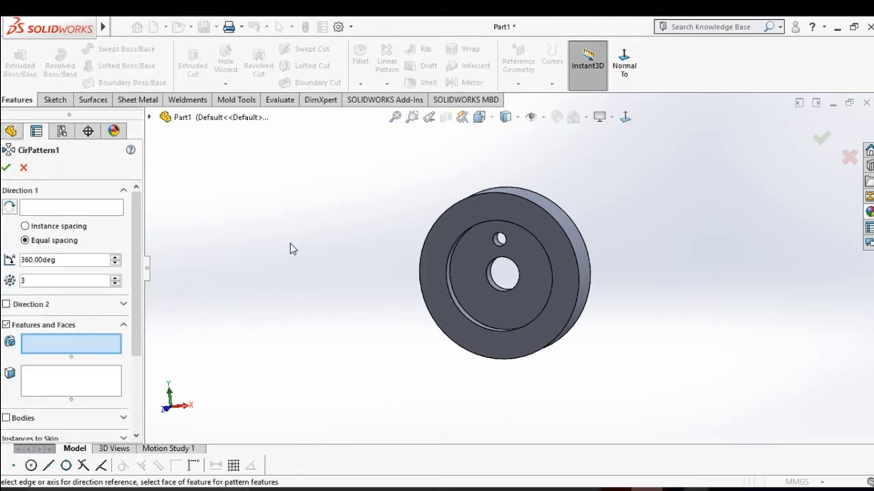
middle_click_drag(290, 248, 488, 195)
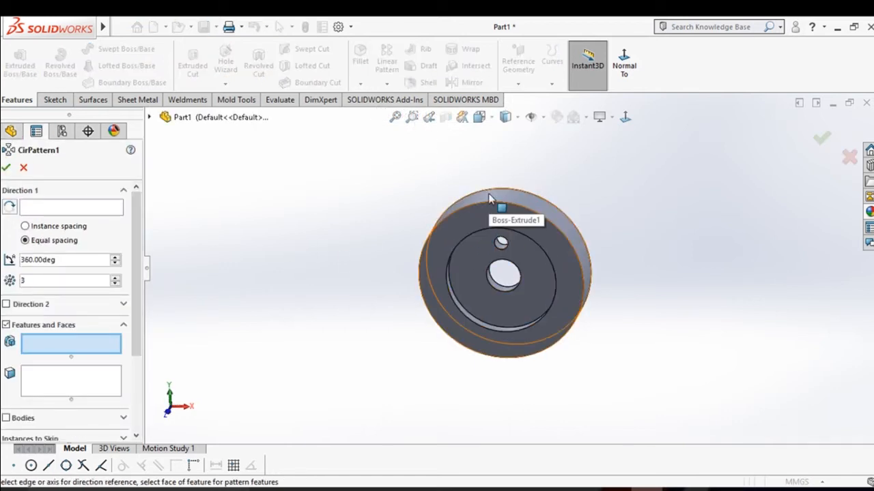
left_click(489, 198)
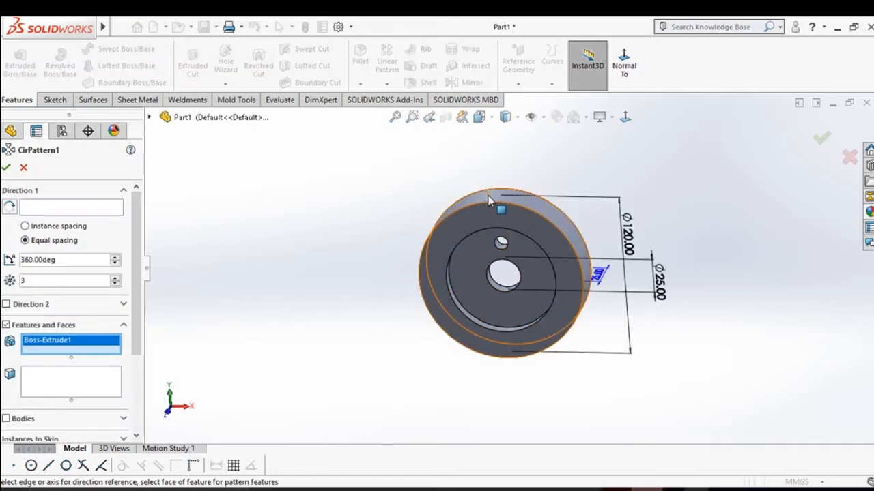
left_click(73, 209)
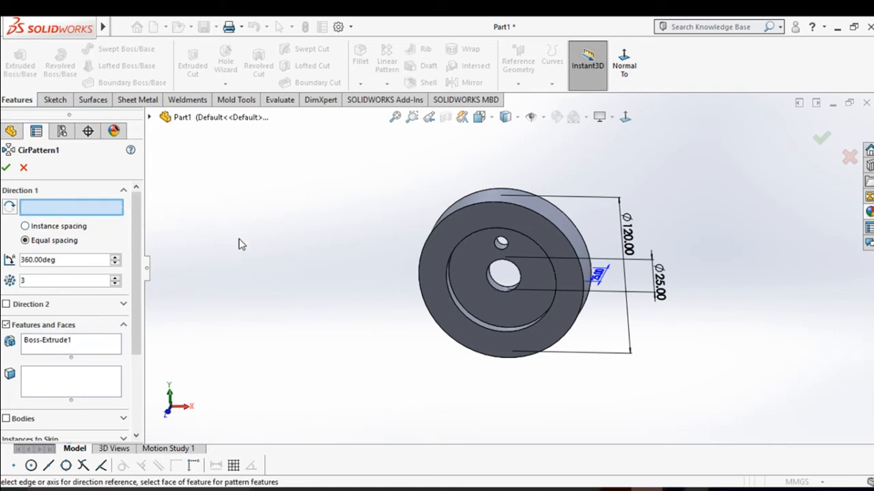
right_click(87, 341)
left_click(111, 345)
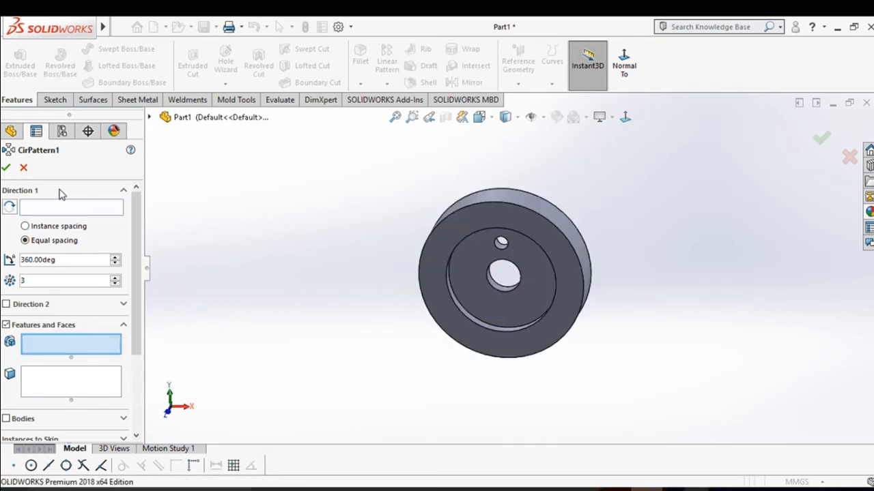
middle_click_drag(360, 220, 385, 197)
left_click(535, 217)
Circular-pattern the 10 mm hole cut with 5 equally spaced instances over 360°
left_click(84, 344)
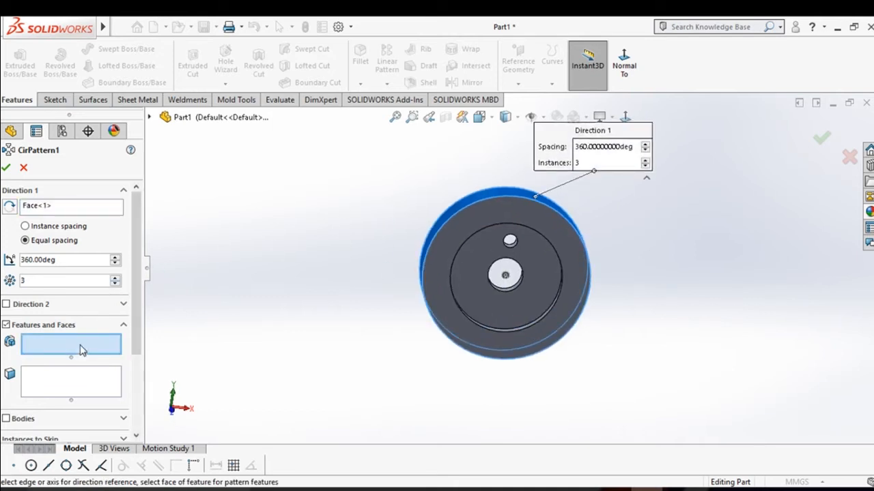
scroll(478, 263, "down", 5)
left_click(638, 213)
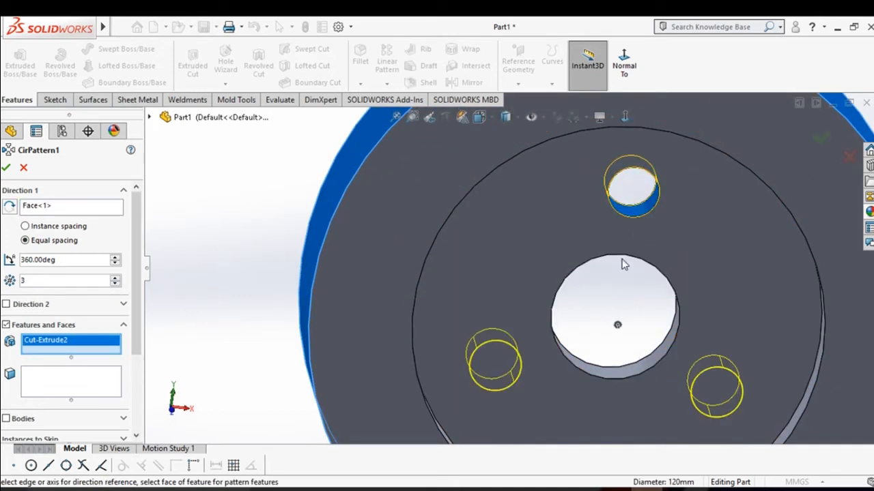
scroll(622, 263, "up", 5)
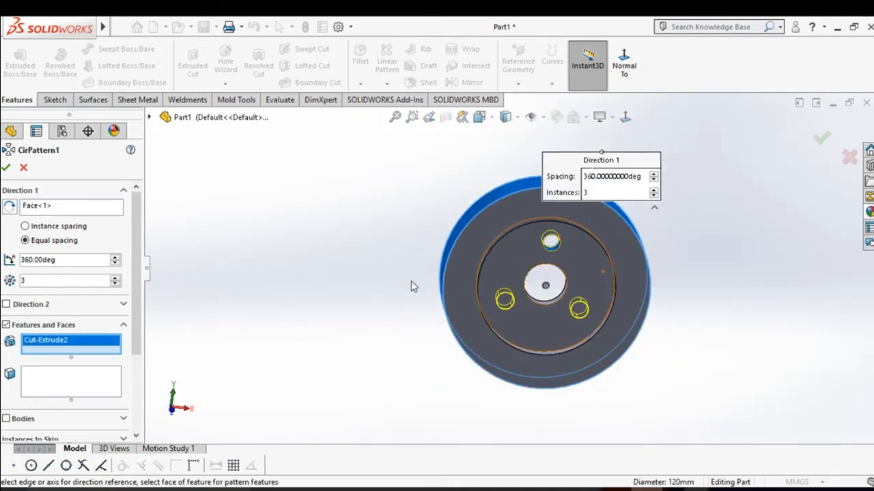
left_click(116, 277)
left_click(116, 278)
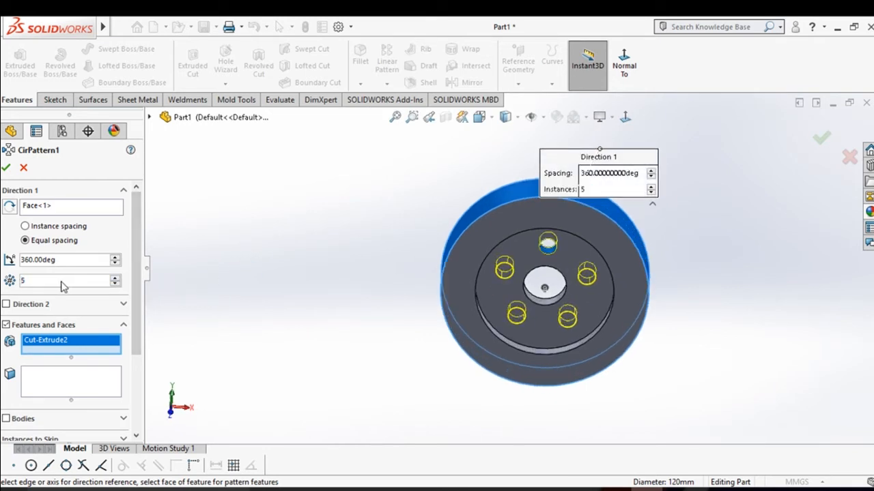
key("Return")
Start a sketch on the Right Plane and orient the view normal to it
scroll(406, 271, "down", 3)
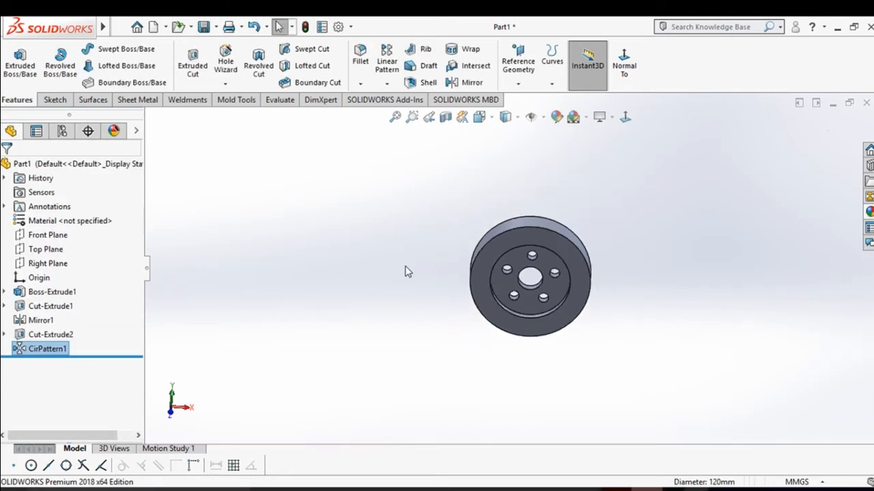
middle_click_drag(406, 271, 572, 268)
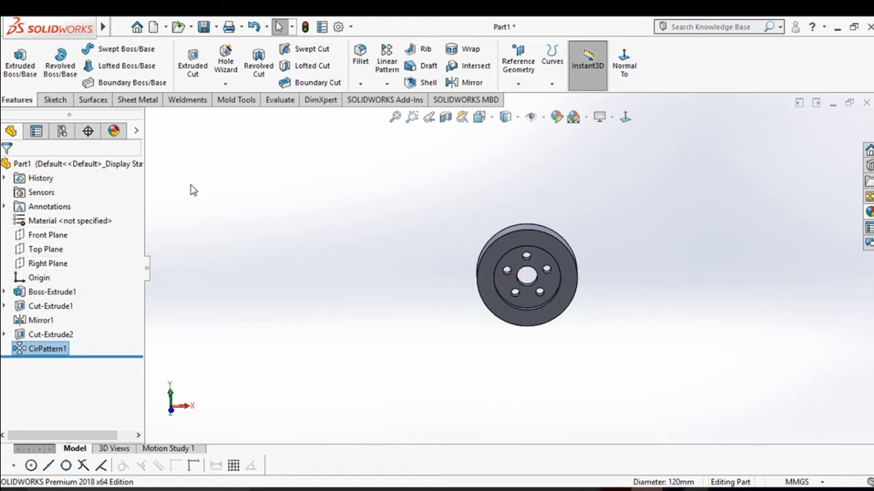
left_click(48, 265)
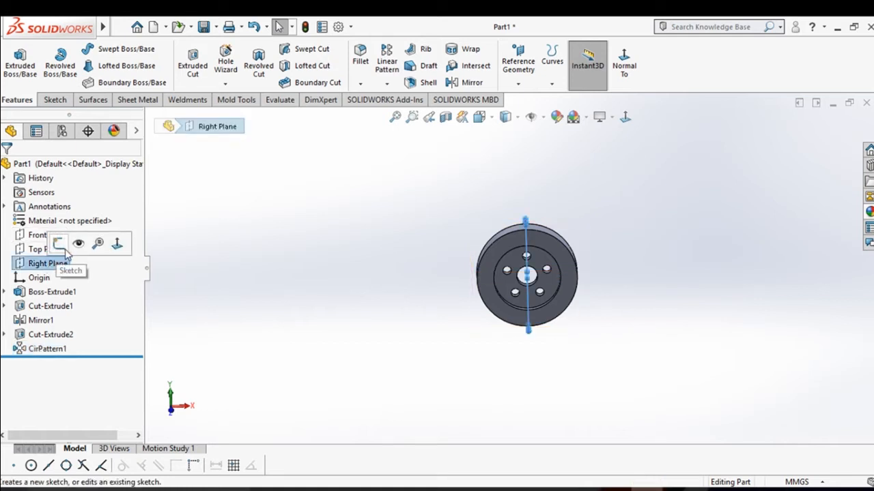
left_click(60, 245)
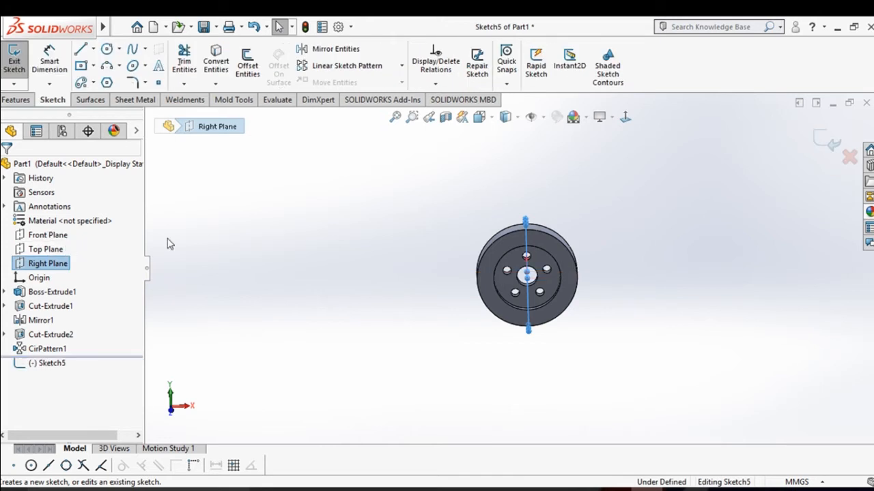
left_click(625, 118)
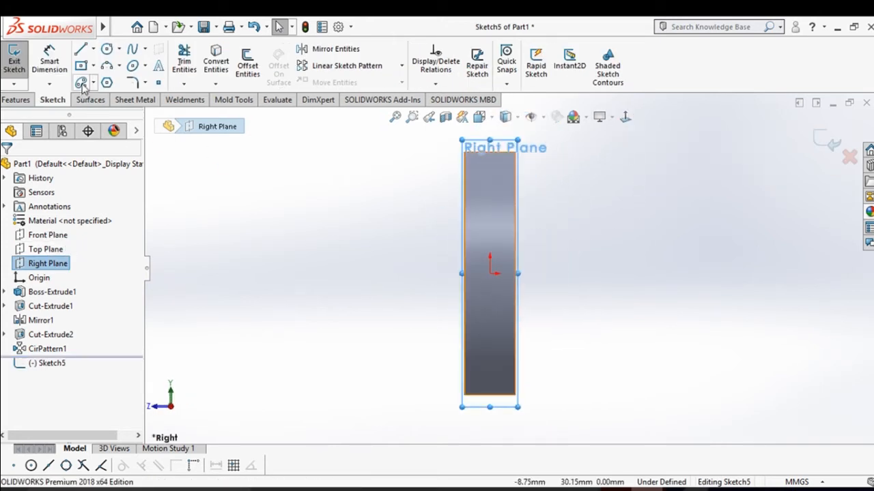
Draw a horizontal centreline about 28 mm long from the origin past the disc's side face
left_click(93, 49)
left_click(110, 81)
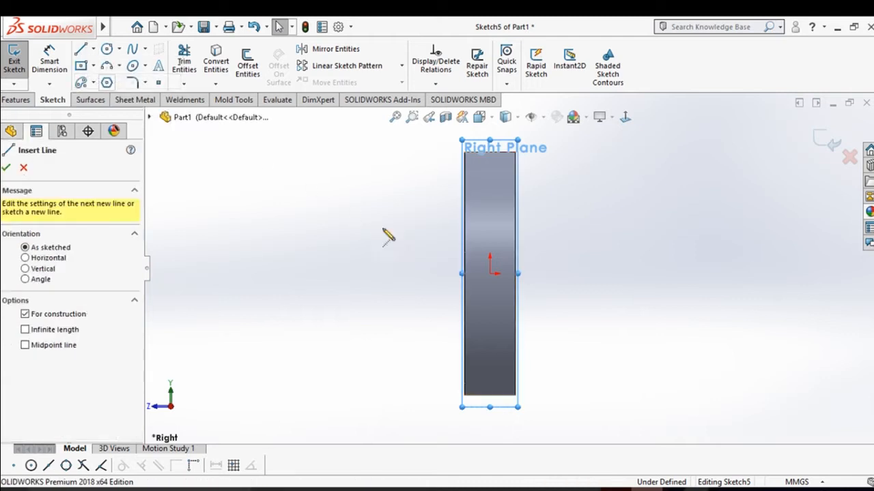
left_click(489, 273)
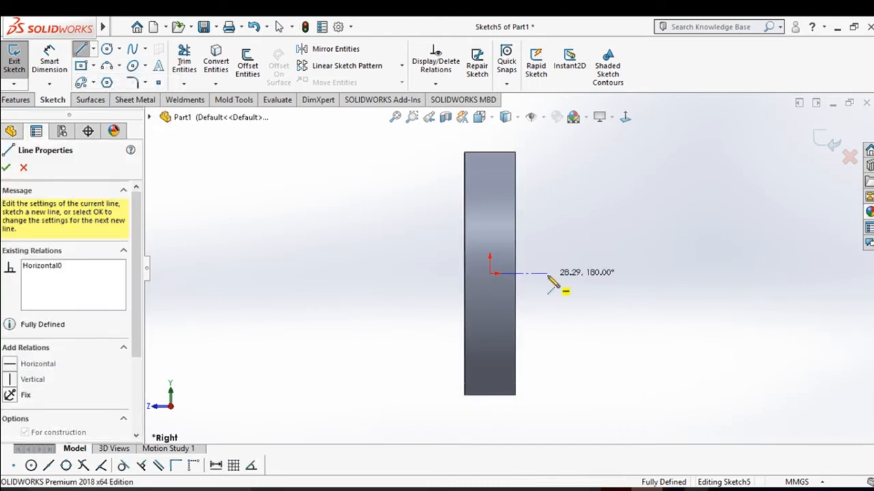
right_click(546, 274)
left_click(580, 286)
Convert the disc's upper silhouette edge into a sketch line
scroll(517, 185, "down", 1)
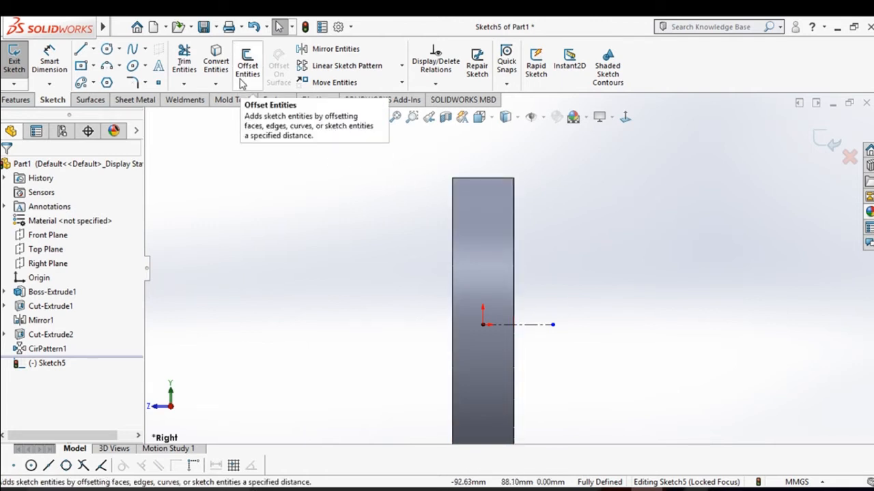
left_click(216, 63)
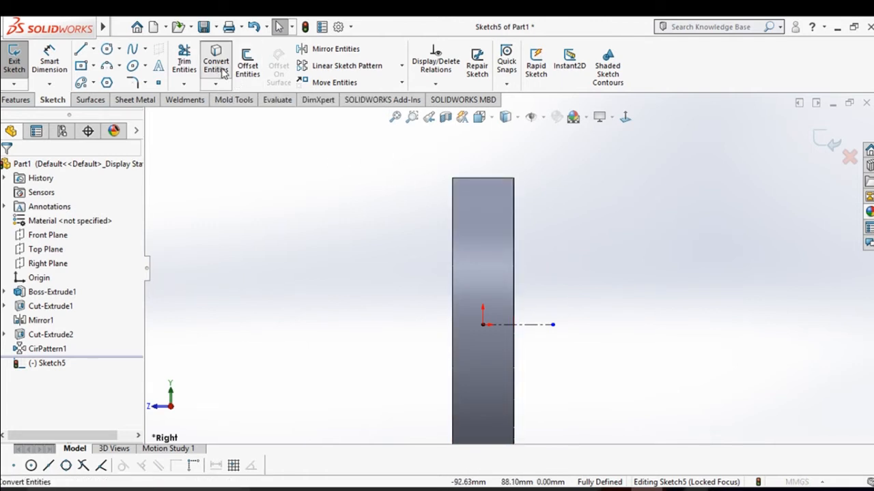
left_click(480, 178)
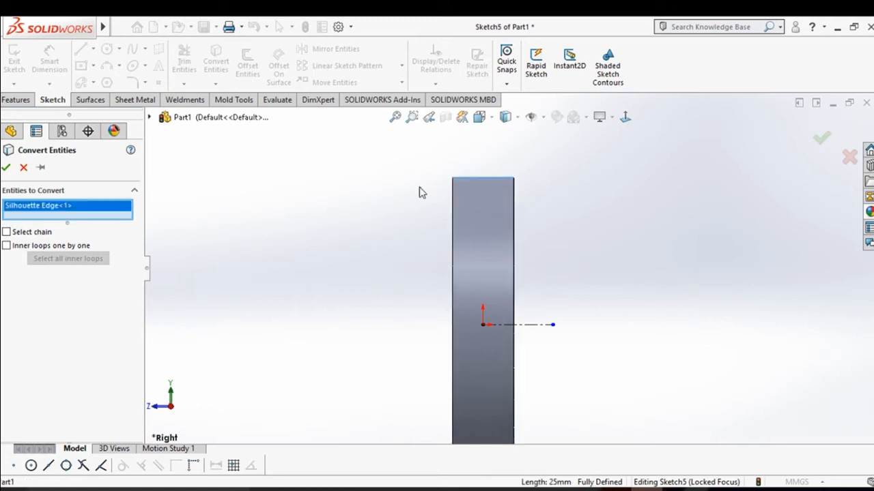
left_click(7, 170)
Sketch a three-line trapezoidal groove below the converted edge, about 21 mm wide at the rim, 12 mm at its floor and 11 mm deep
scroll(482, 215, "up", 3)
scroll(503, 216, "down", 5)
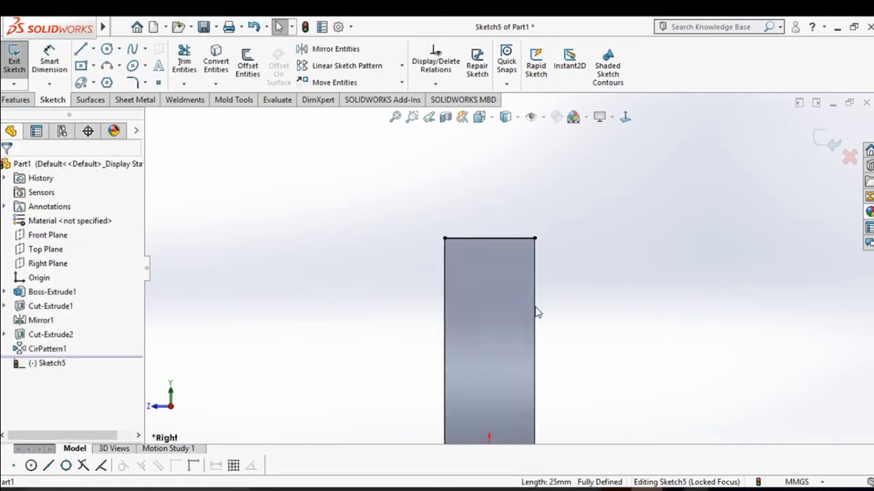
scroll(526, 325, "up", 2)
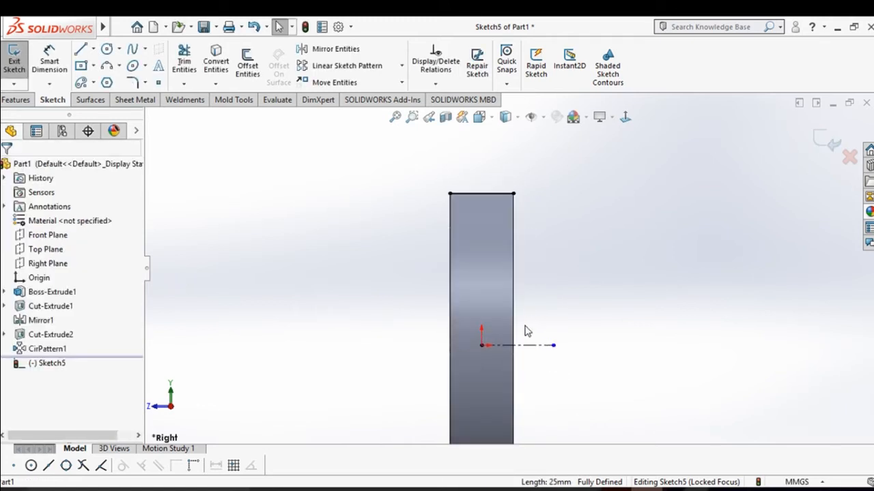
left_click(80, 49)
scroll(469, 195, "down", 3)
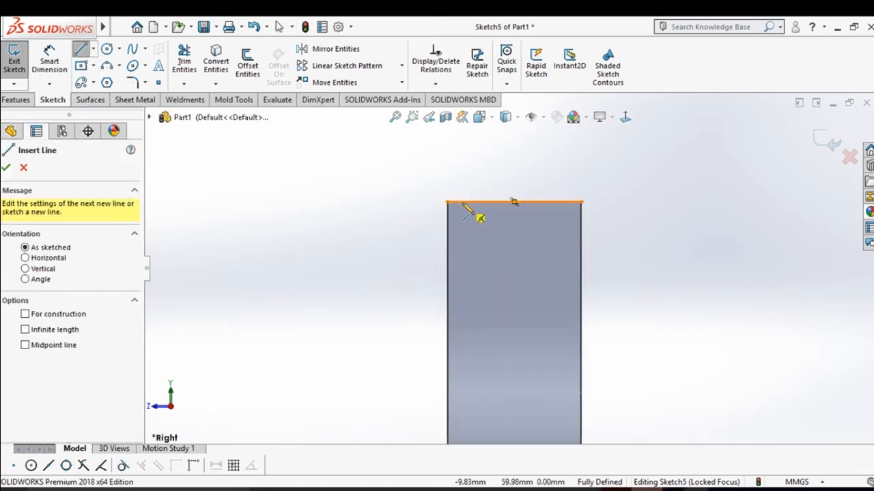
left_click(463, 203)
left_click(486, 261)
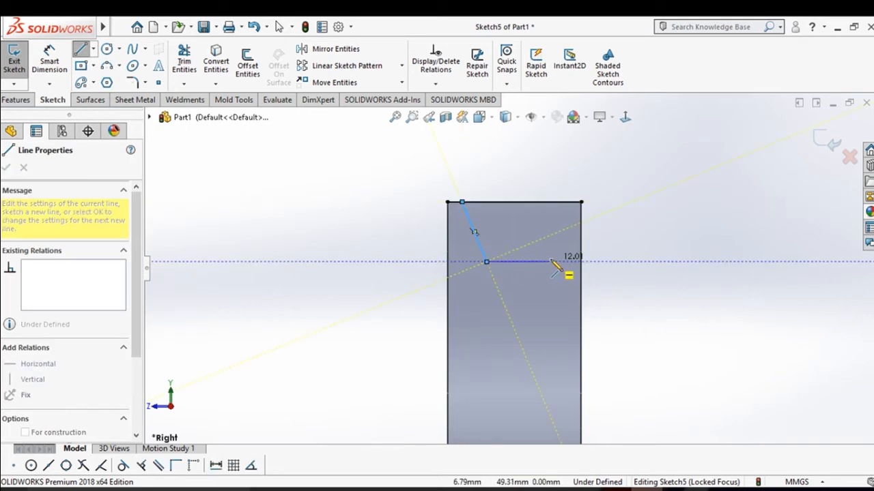
left_click(551, 262)
left_click(573, 202)
right_click(573, 203)
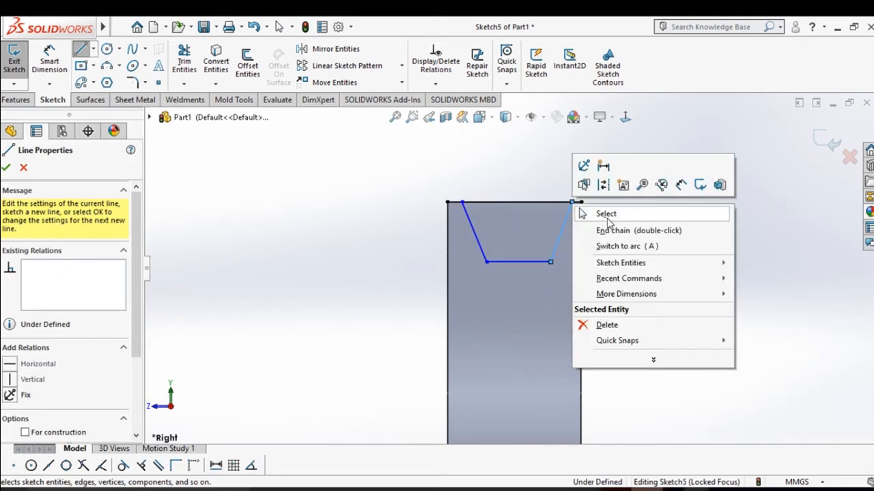
left_click(607, 215)
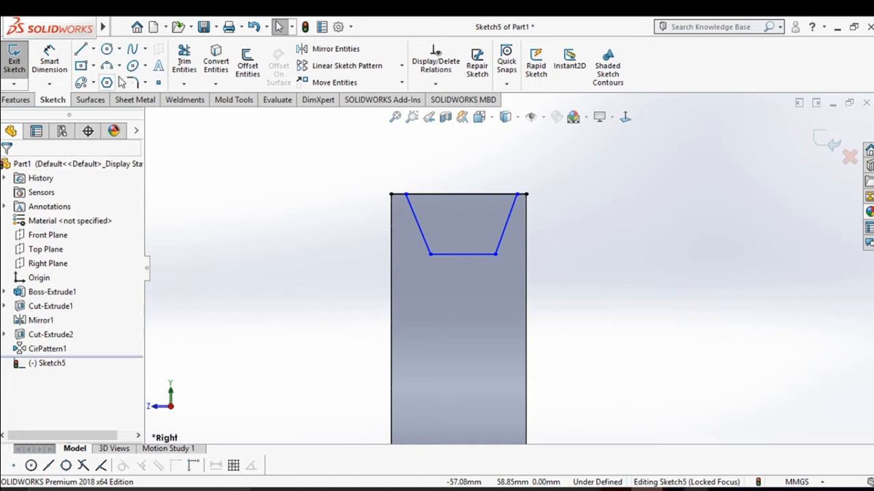
Trim the converted edge's short ends outside the trapezoidal groove profile
left_click(186, 61)
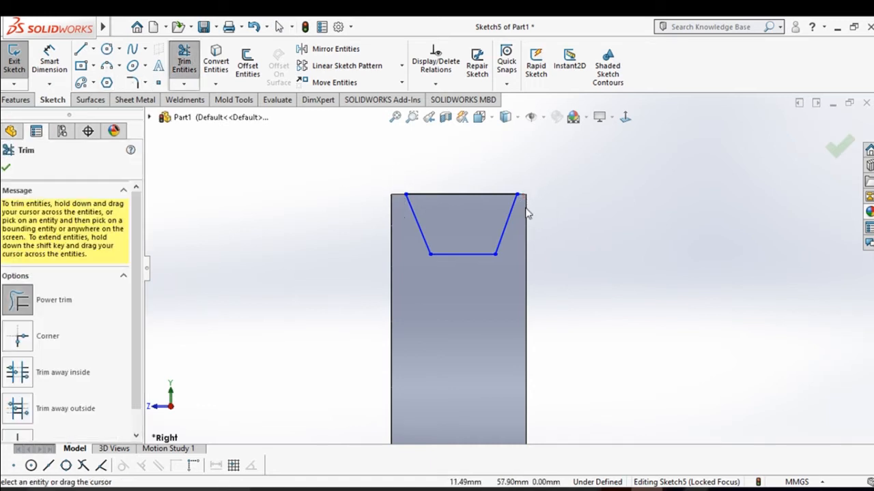
scroll(526, 225, "up", 3)
scroll(519, 304, "down", 2)
Dimension the groove depth between its upper line and floor line as 6 mm
right_click_drag(548, 369, 553, 229)
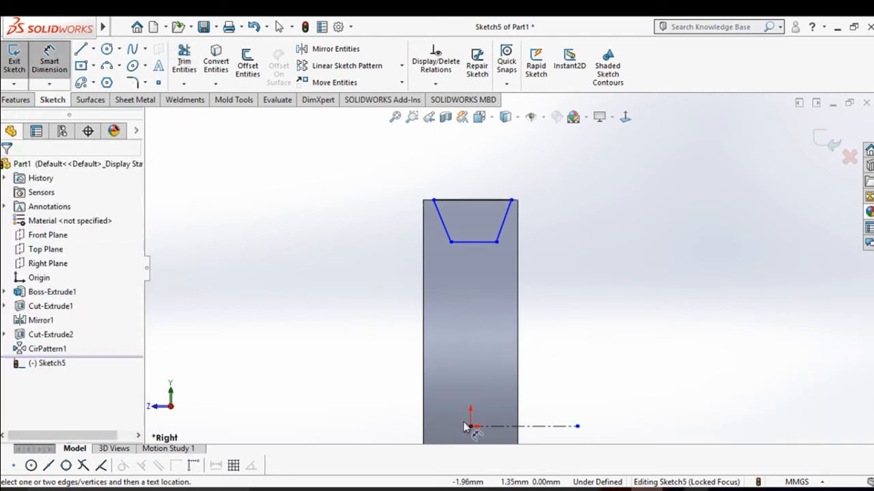
left_click(478, 201)
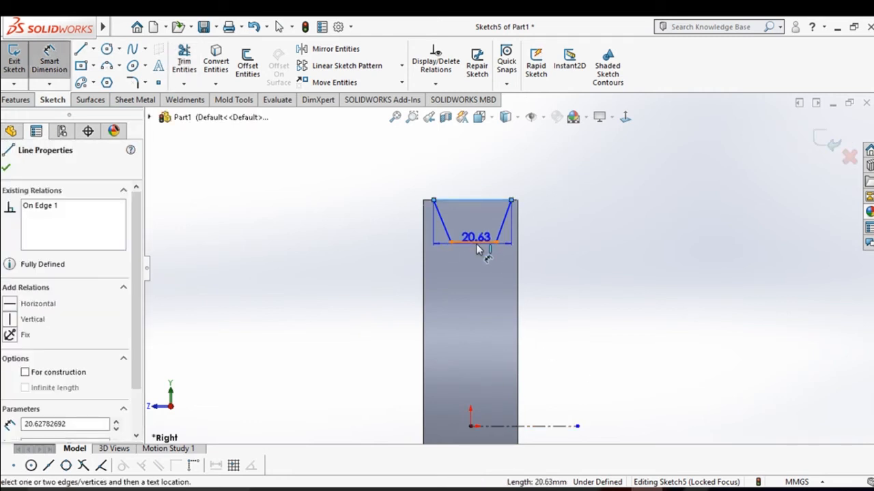
left_click(481, 241)
left_click(575, 233)
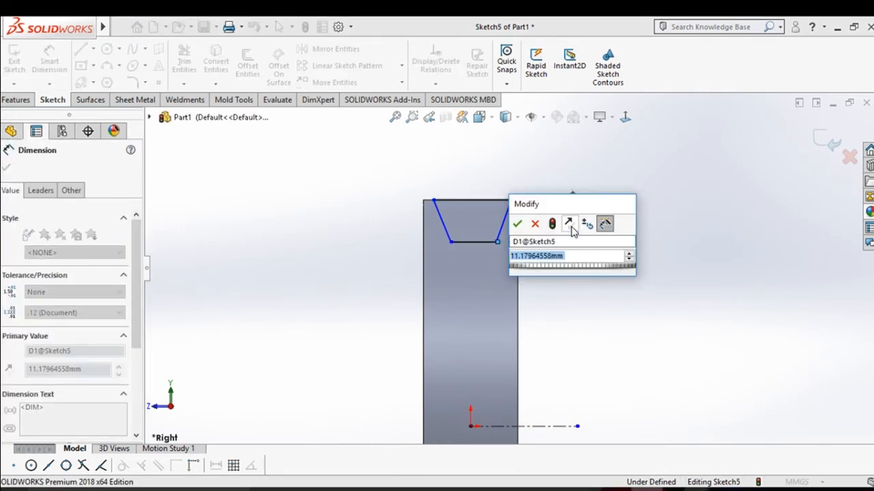
type("6")
key("Return")
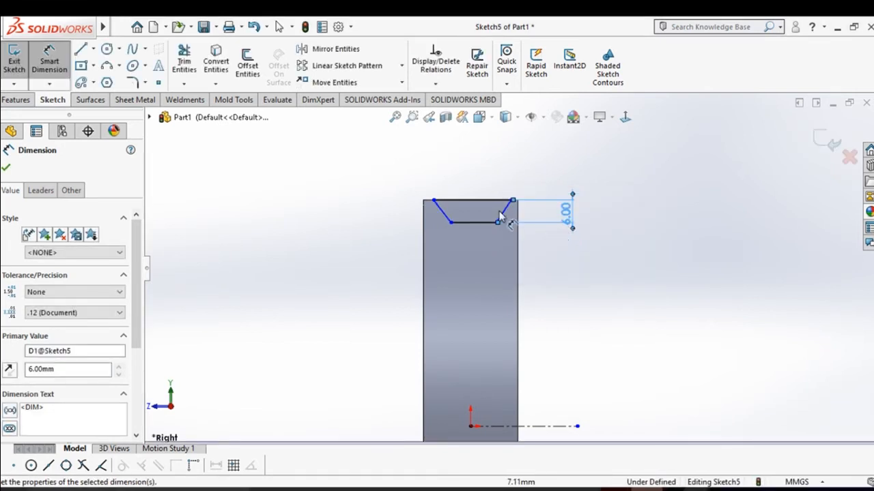
Dimension the angle between the groove's upper line and its right slanted side as 60°
scroll(505, 201, "down", 4)
left_click(535, 220)
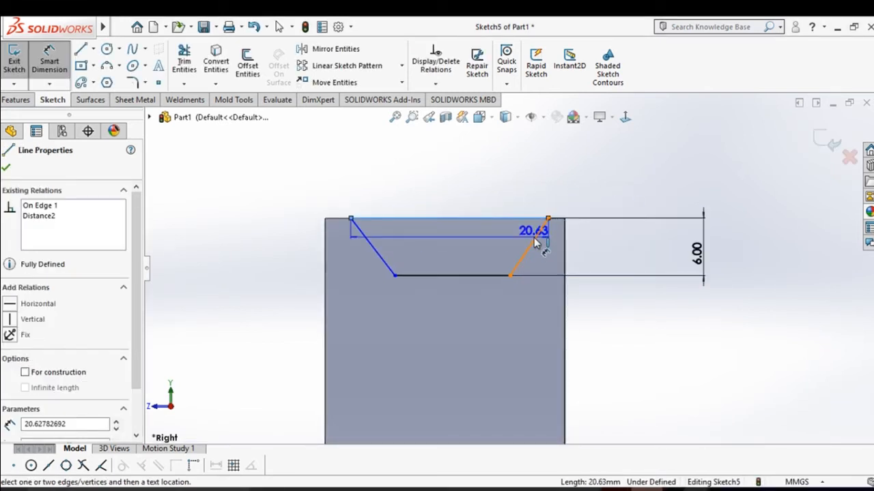
left_click(538, 244)
left_click(505, 243)
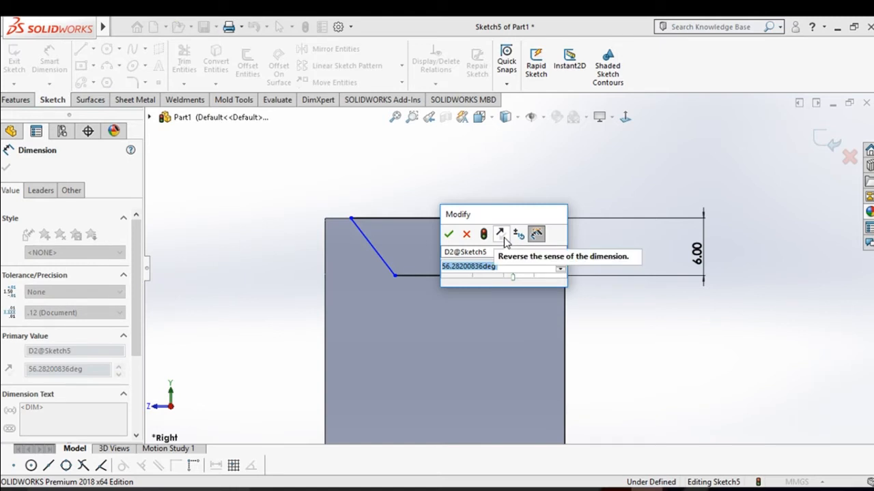
type("60")
key("Return")
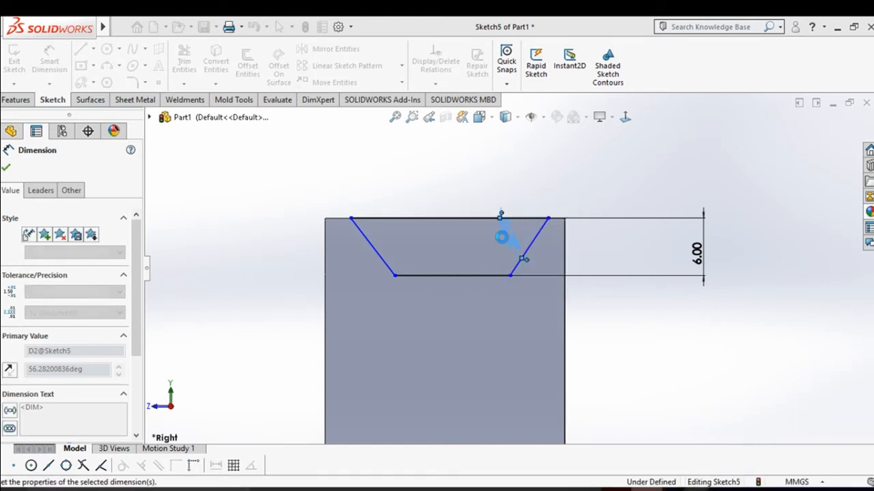
Dimension the angle between the groove's upper line and its left slanted side as 60°
left_click(384, 219)
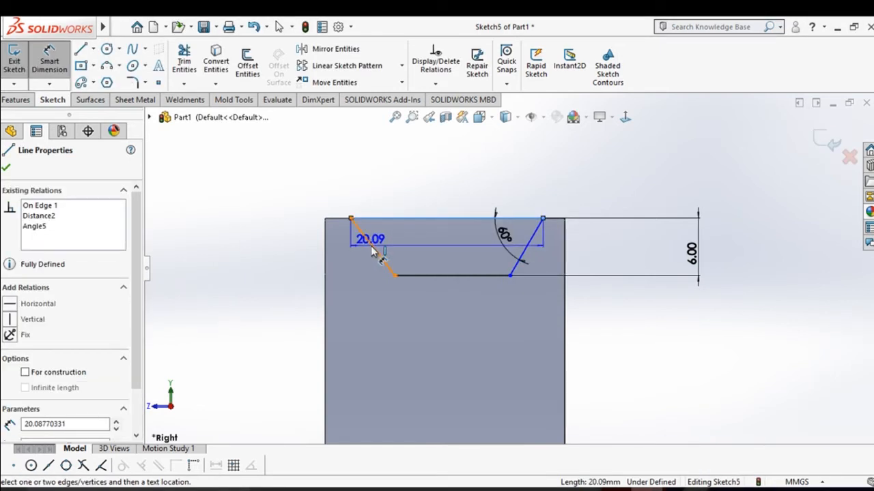
left_click(372, 236)
left_click(382, 239)
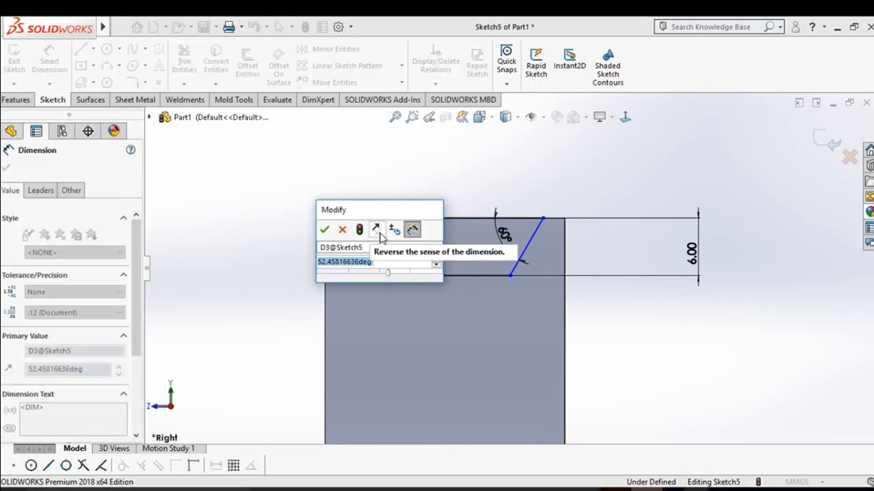
type("60")
key("Return")
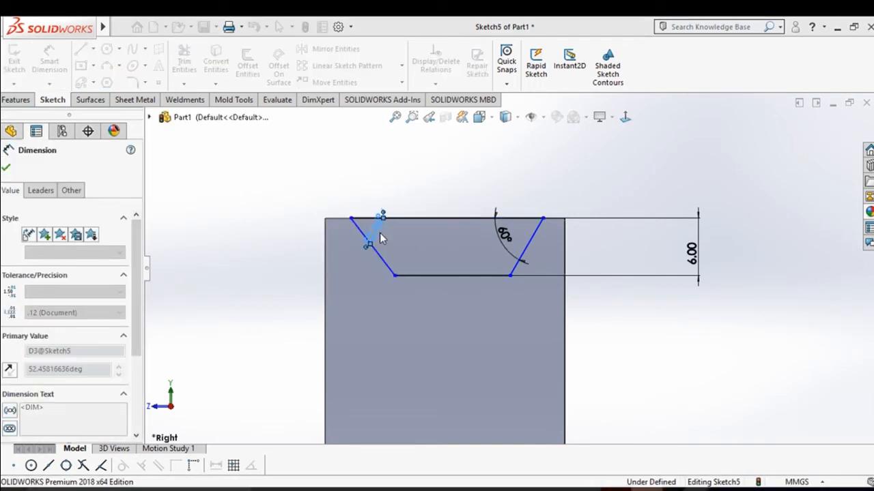
Dimension the distance from the disc's left side edge to the groove's upper left corner as 3 mm
left_click(326, 232)
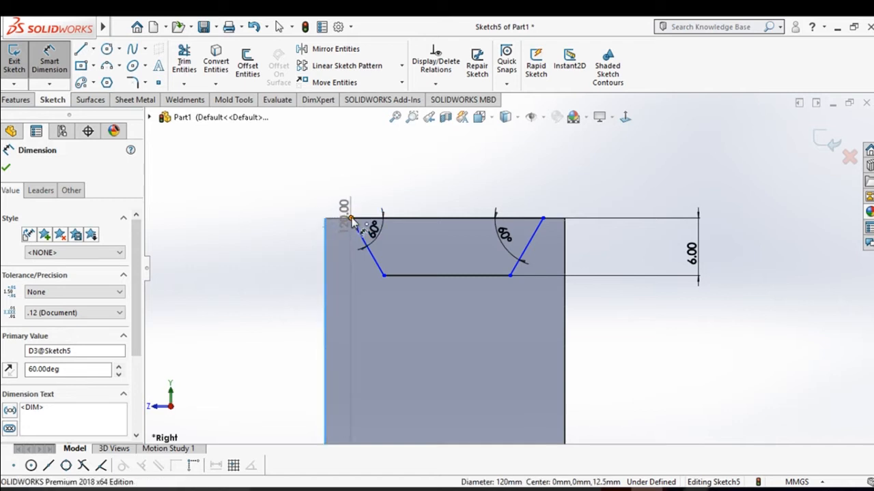
left_click(351, 219)
left_click(345, 198)
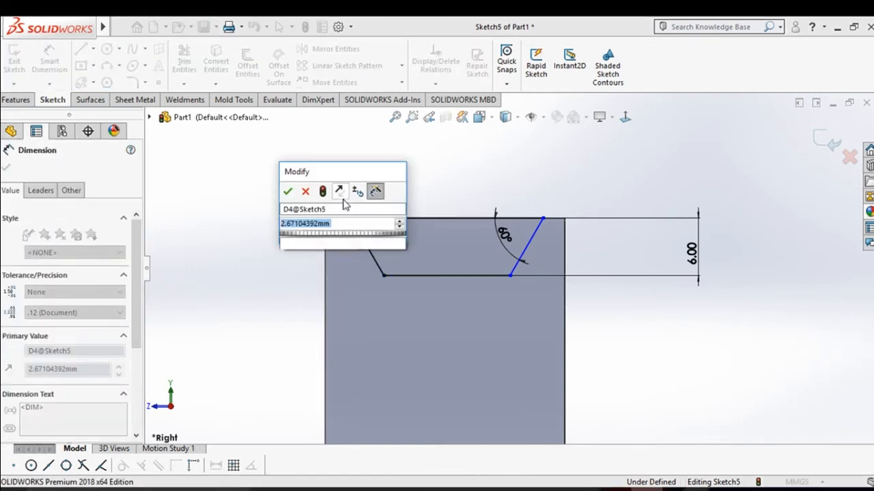
type("3")
key("Return")
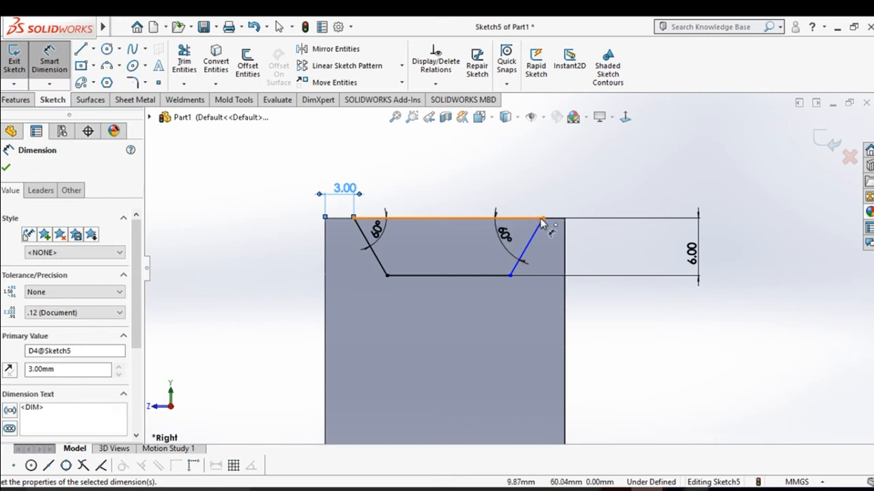
Dimension the distance from the groove's upper right corner to the disc's right side edge as 3 mm and end dimensioning
left_click(543, 219)
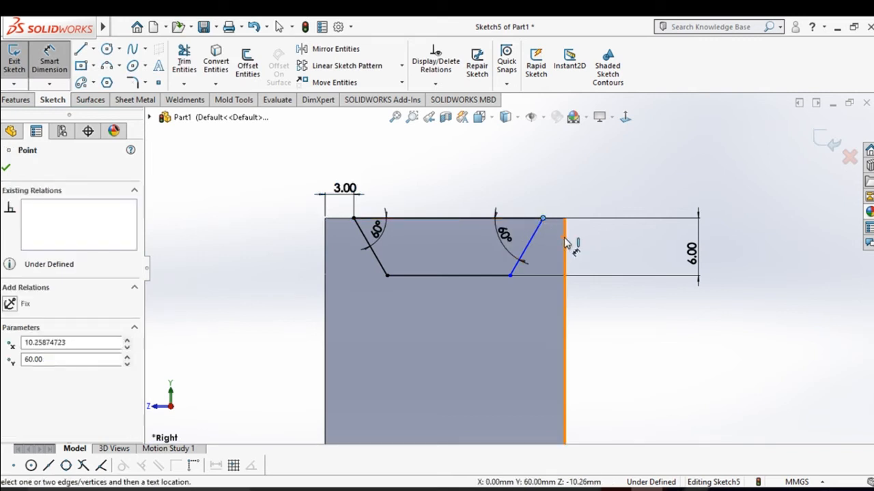
left_click(565, 243)
left_click(561, 192)
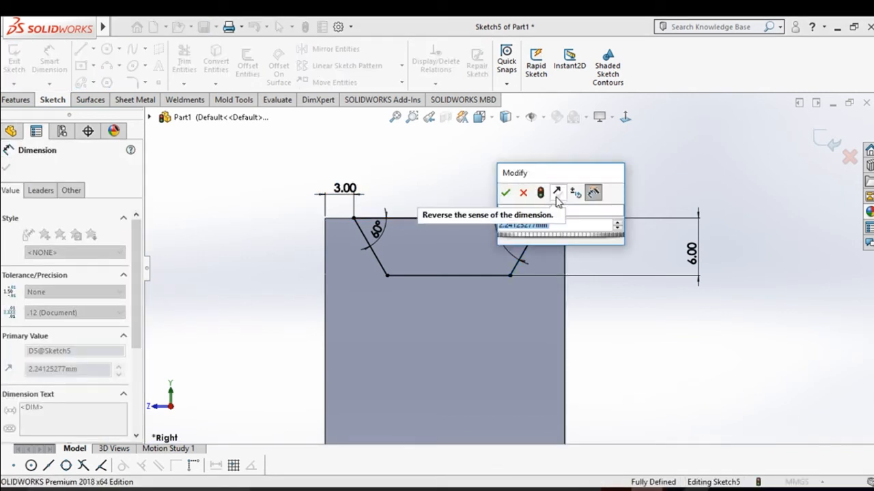
type("3")
key("Return")
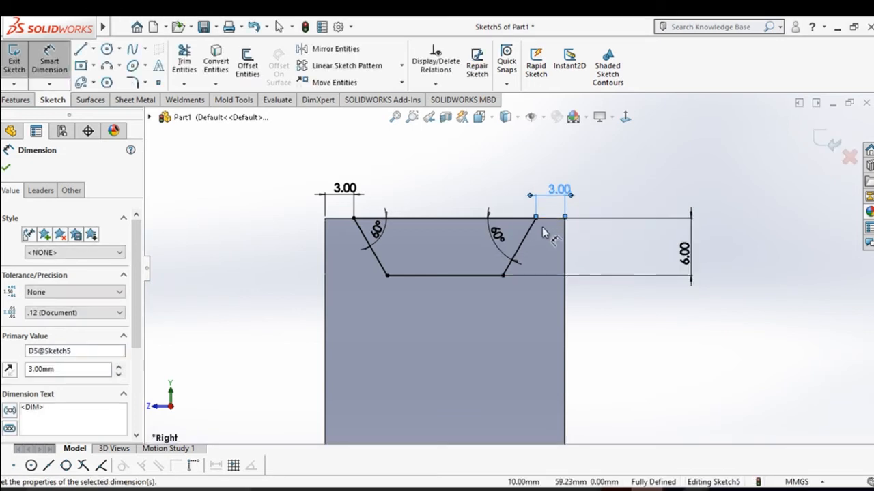
left_click(669, 326)
left_click(464, 277)
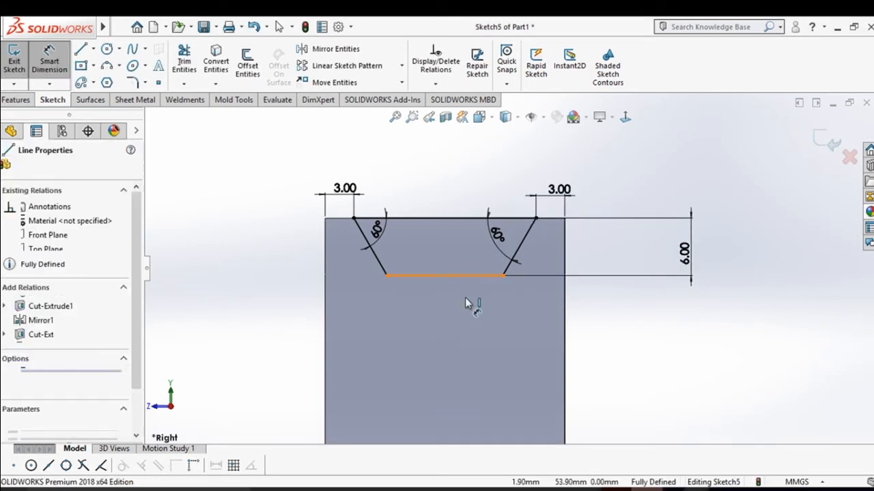
key("Escape")
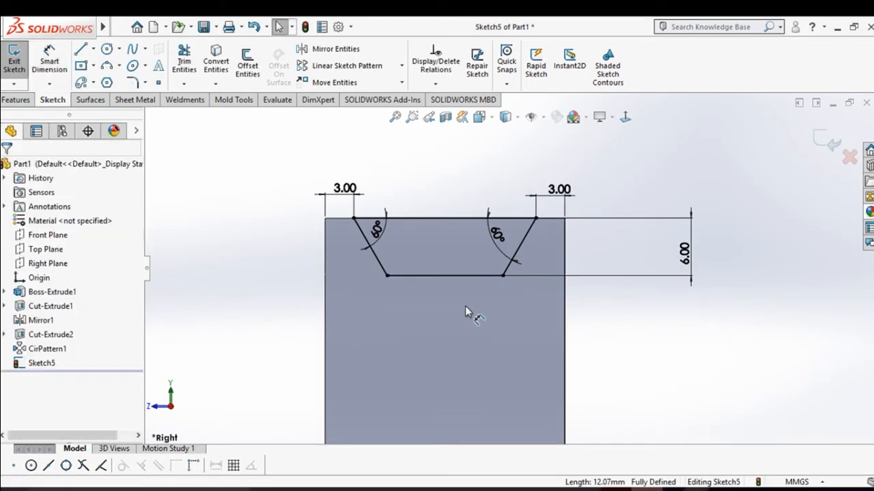
Cut the trapezoidal groove around the rim with a 360° Revolved Cut about the horizontal centreline through the origin
scroll(465, 305, "up", 5)
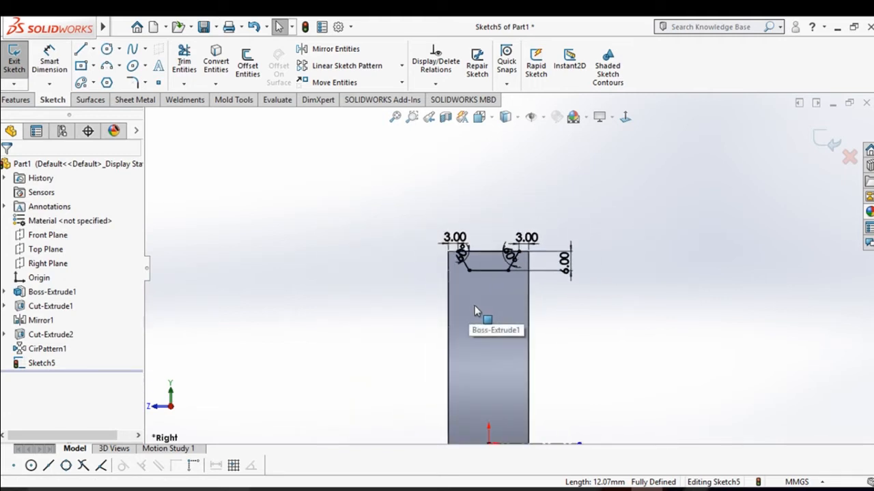
scroll(547, 295, "down", 2)
scroll(546, 298, "up", 3)
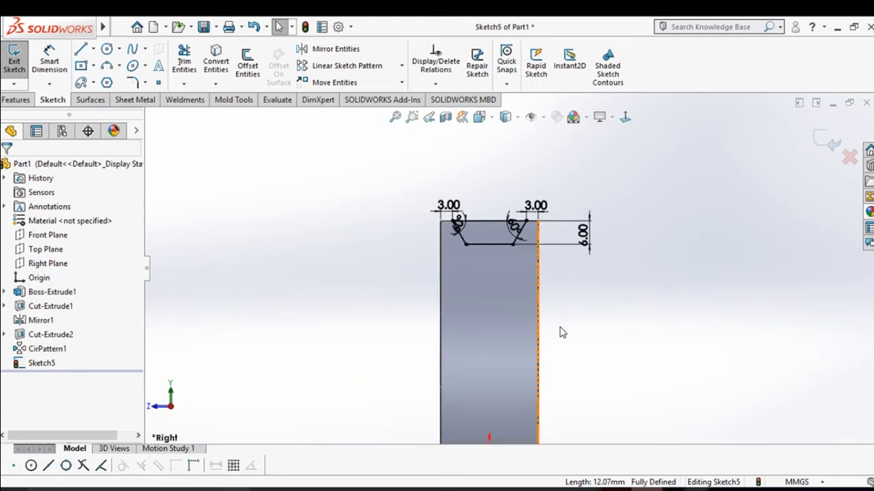
left_click(18, 100)
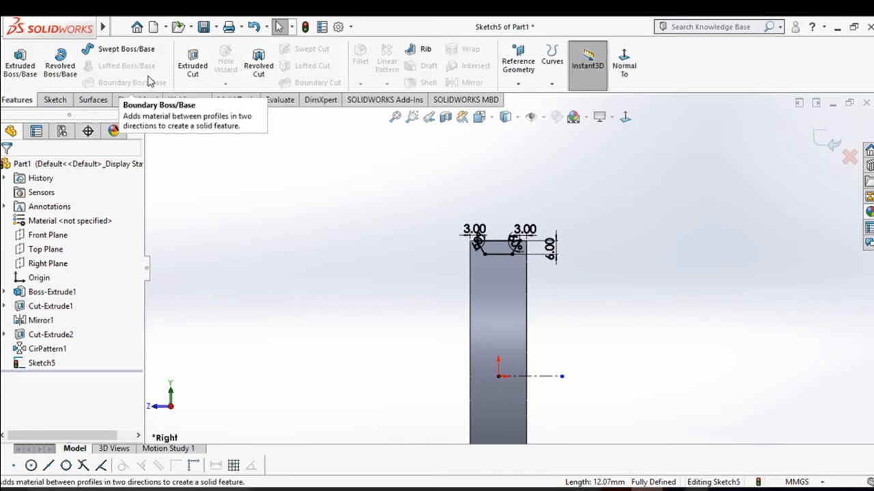
left_click(258, 63)
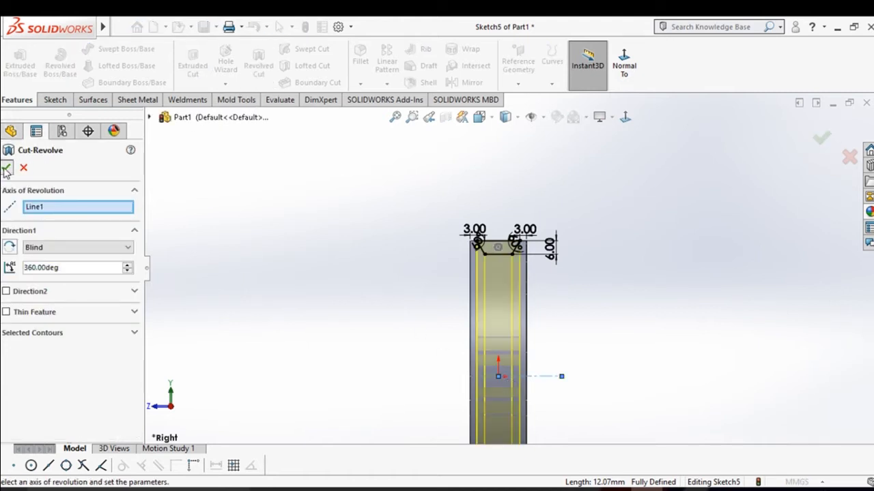
left_click(6, 168)
Start a sketch on the recessed face and draw a circle about 32 mm in diameter centred on the origin
middle_click_drag(378, 226, 494, 228)
scroll(505, 236, "down", 3)
left_click(504, 169)
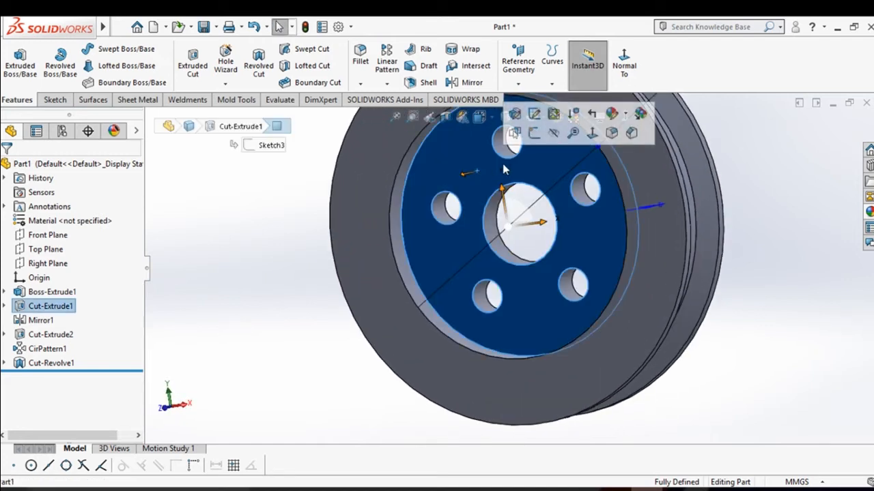
left_click(534, 133)
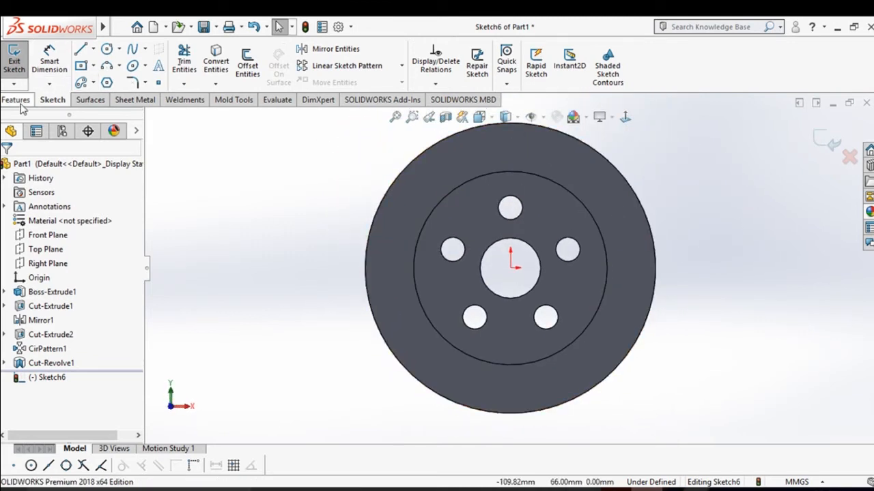
left_click(106, 48)
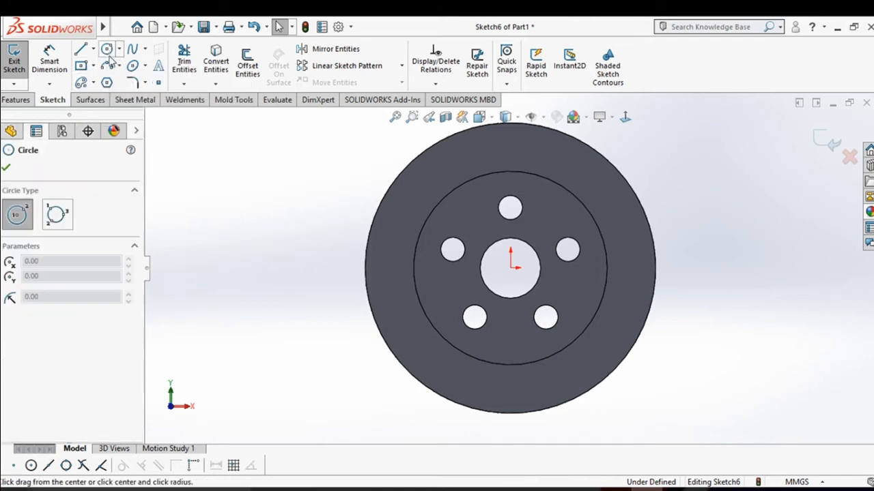
left_click(511, 269)
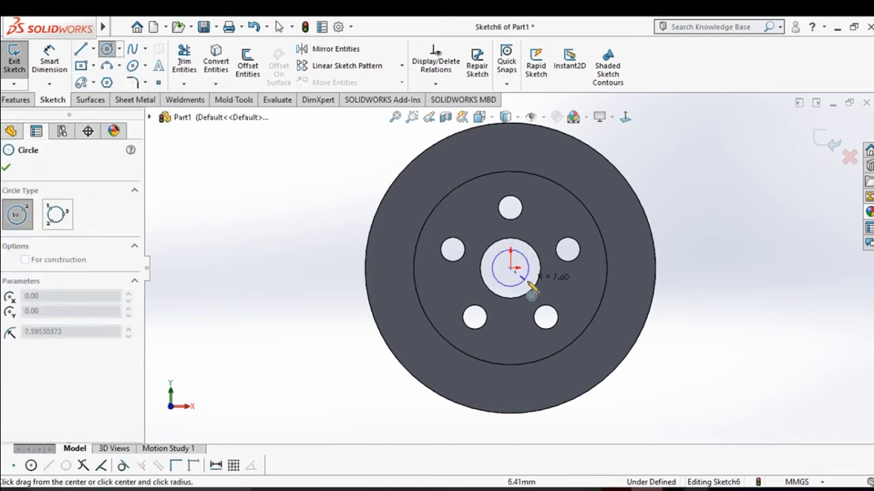
left_click(548, 288)
right_click(547, 282)
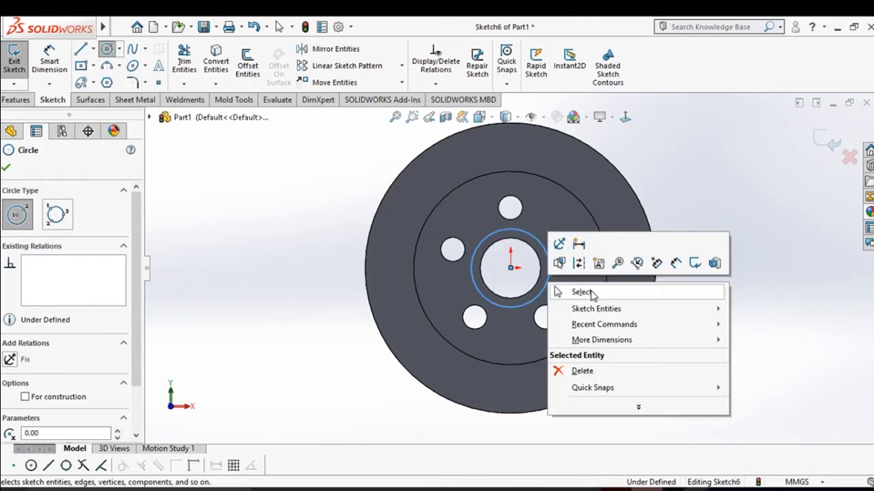
left_click(591, 292)
Dimension the diameter of the circle around the centre hole as 27 mm
right_click_drag(667, 419, 661, 368)
left_click(546, 255)
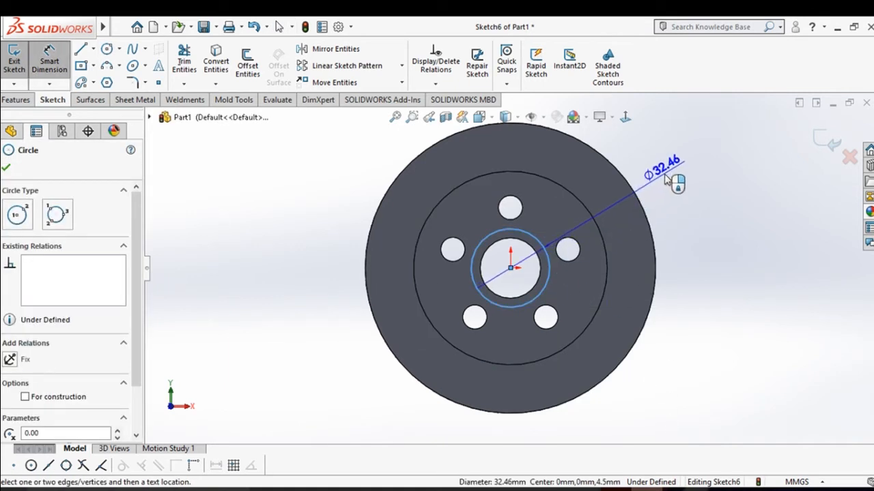
left_click(665, 176)
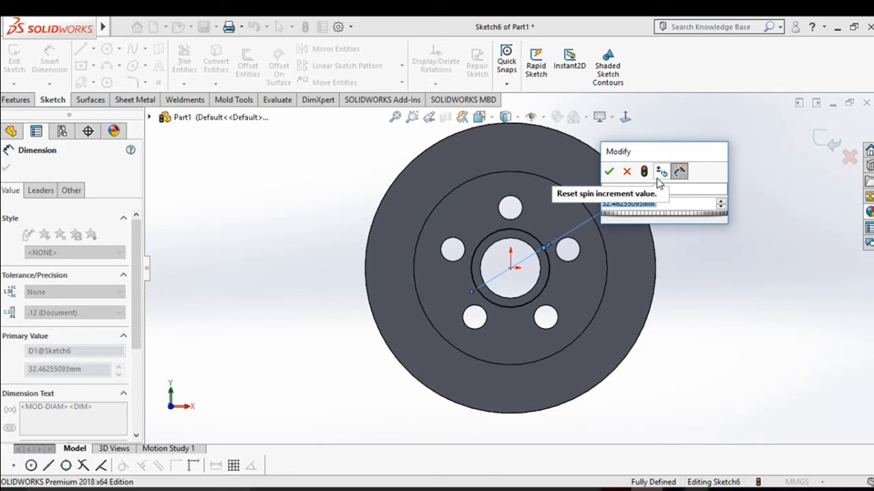
type("2")
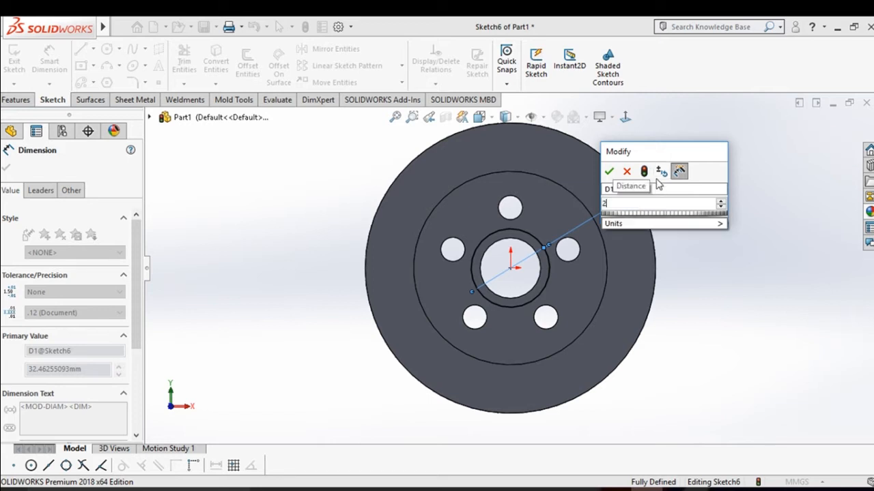
type("7")
key("Return")
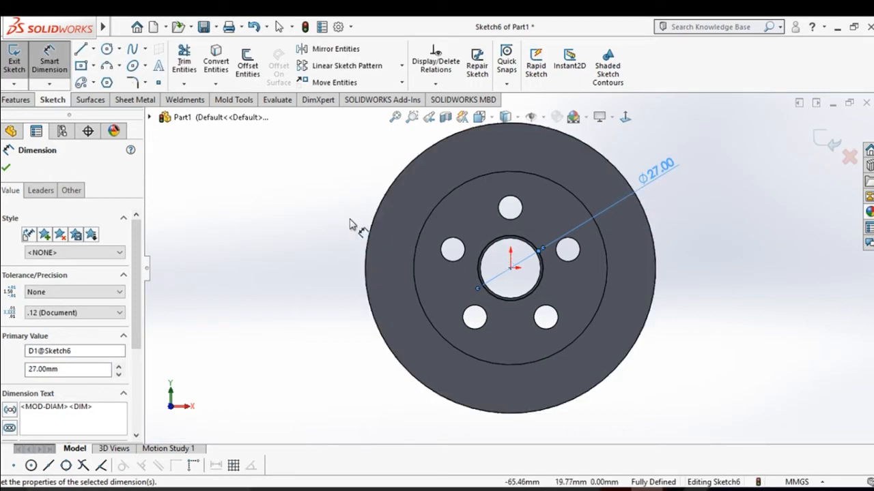
Convert the circular edge of the 25 mm centre hole into the sketch to form the ring's inner boundary
left_click(215, 61)
scroll(485, 236, "down", 5)
left_click(516, 253)
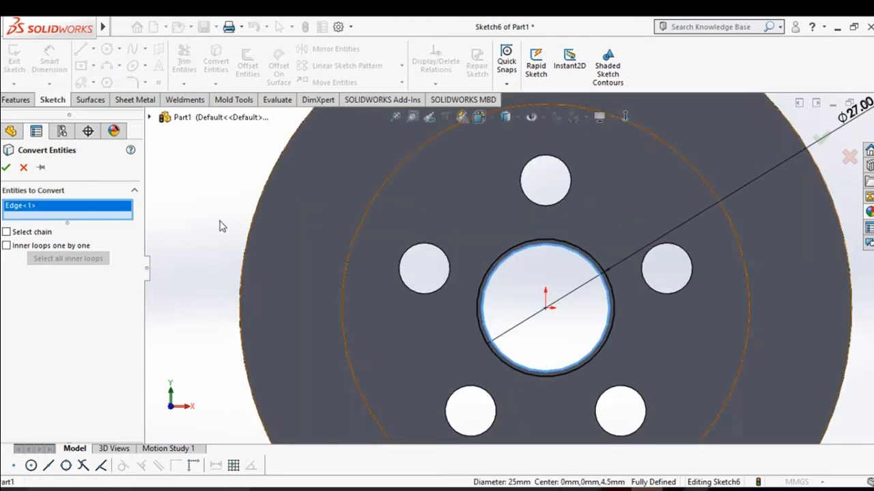
left_click(5, 167)
key("f")
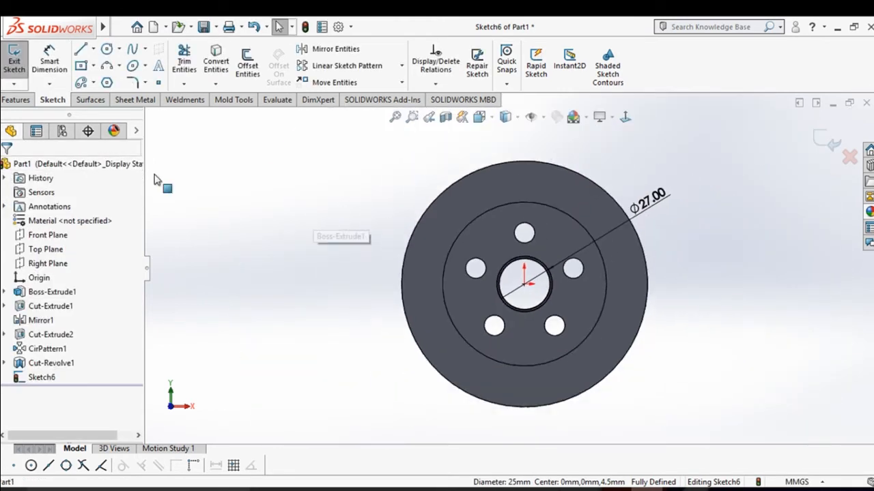
Start a Boss Extrude of the ring profile with a blind first-direction depth of 2 mm
left_click(16, 100)
left_click(20, 61)
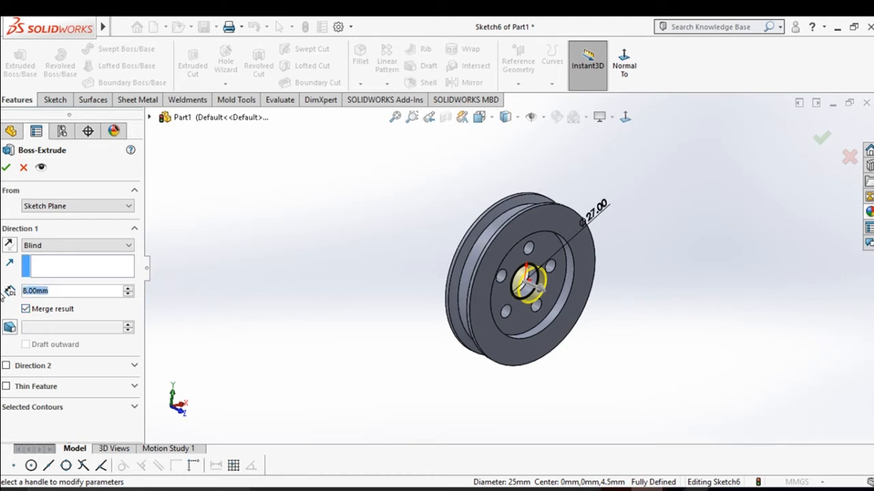
type("2")
key("Return")
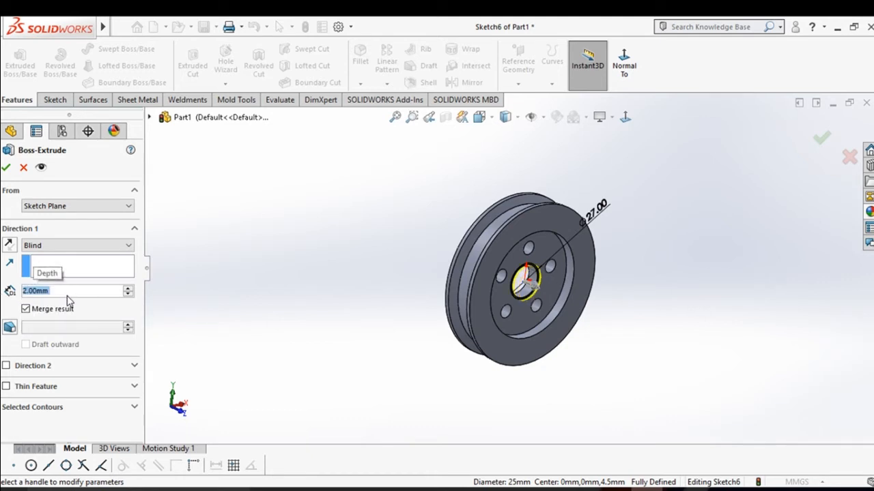
Add a blind second direction of 10 mm to the ring's extrusion and finish the feature
left_click(6, 365)
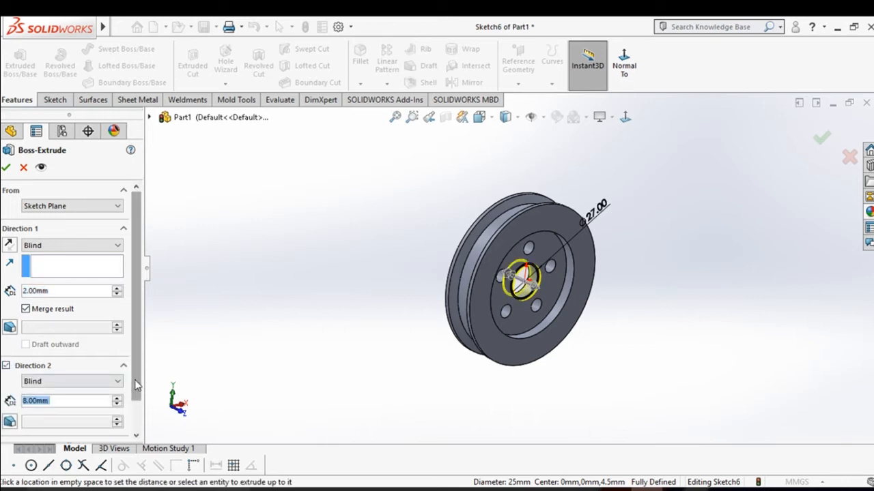
middle_click_drag(204, 314, 291, 320)
middle_click_drag(326, 367, 299, 375)
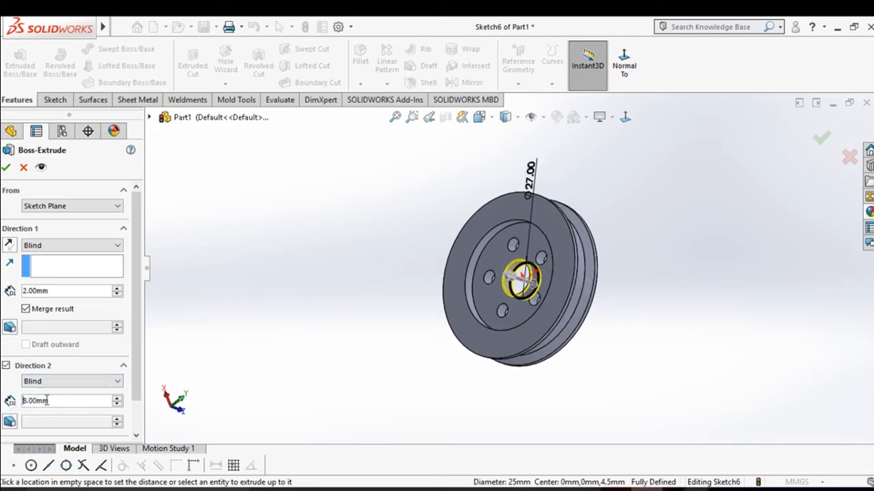
type("10")
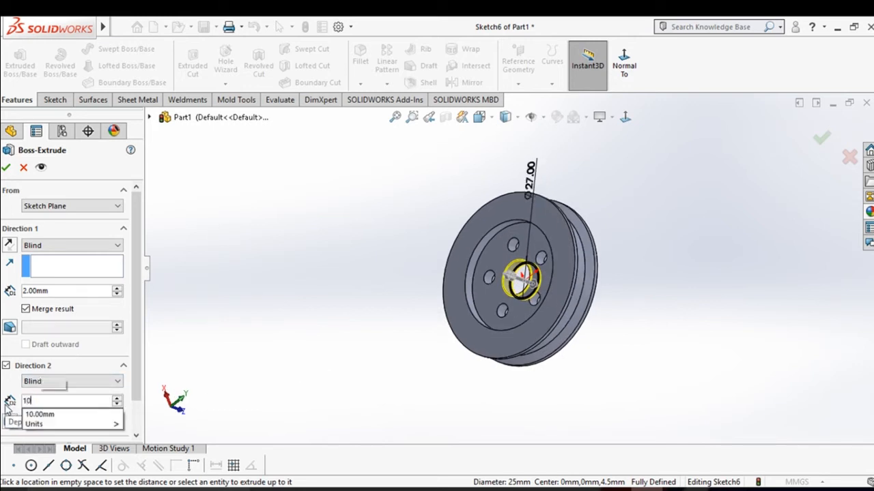
key("Return")
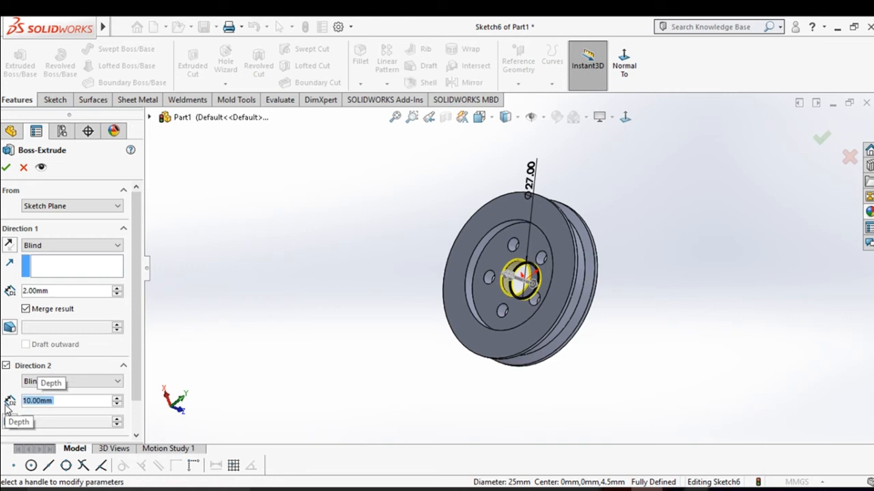
left_click(6, 168)
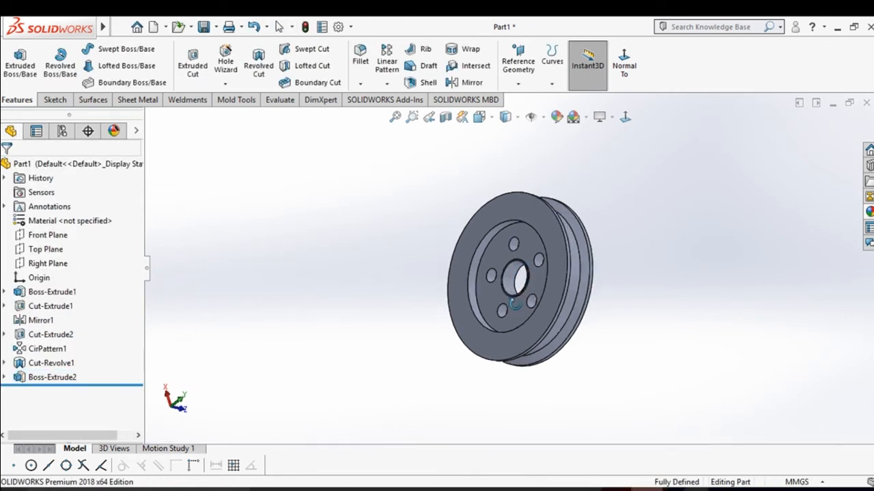
scroll(528, 294, "down", 6)
middle_click_drag(542, 266, 458, 279)
scroll(511, 262, "up", 4)
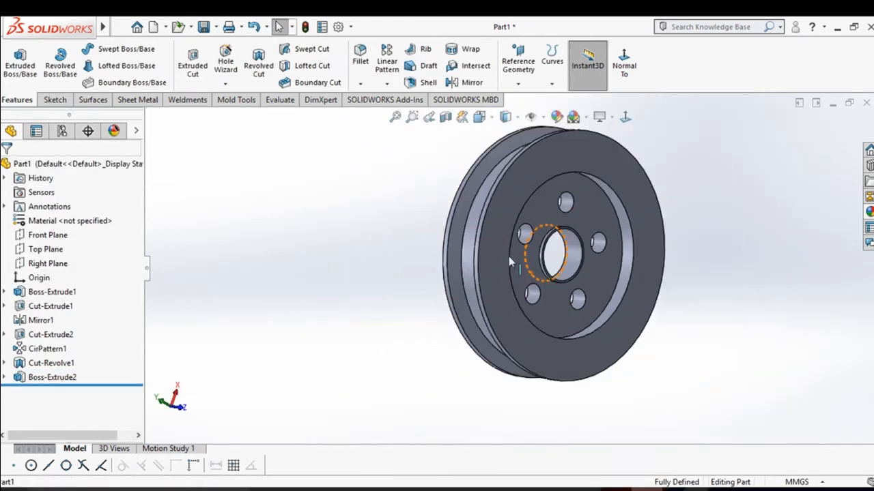
middle_click_drag(509, 262, 611, 283)
scroll(571, 259, "down", 3)
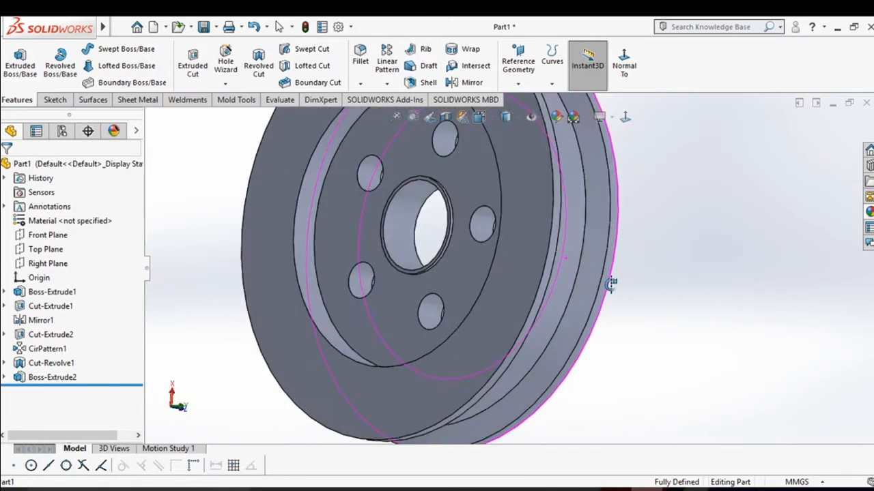
Edit the ring's extrusion, trying a second-direction depth of 12 mm and settling on 11 mm
left_click(68, 378)
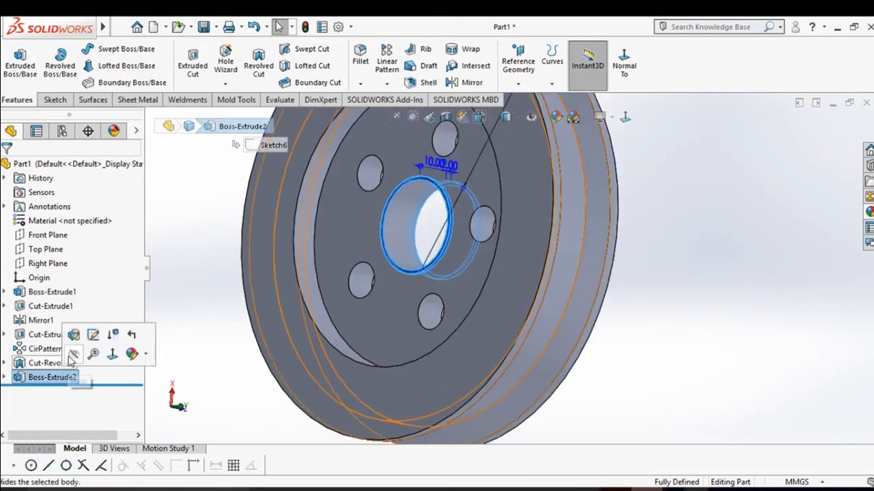
left_click(73, 334)
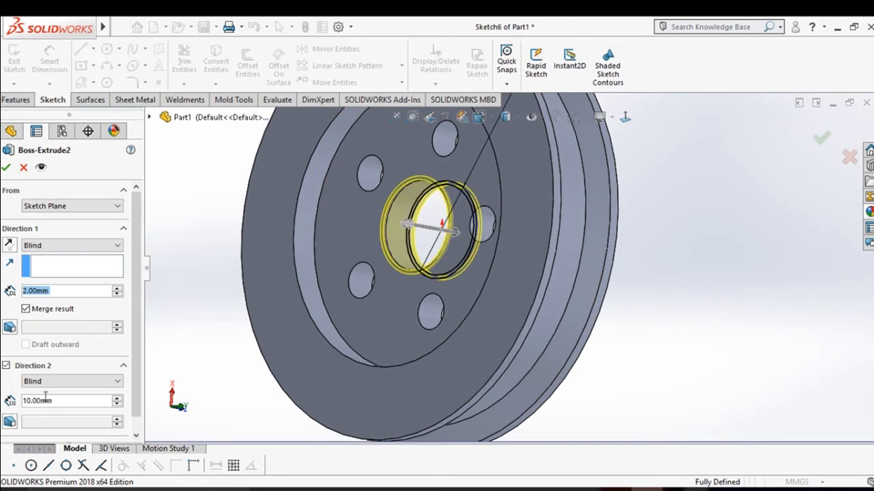
double_click(59, 400)
type("1")
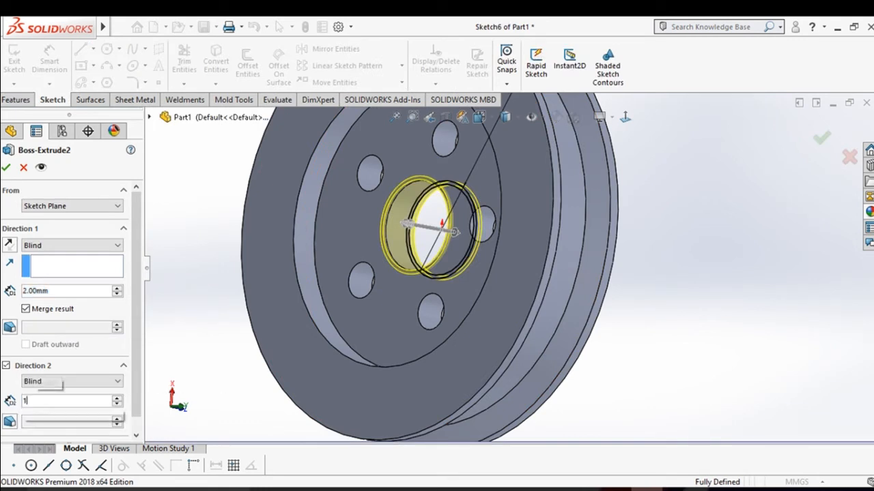
type("2")
key("Return")
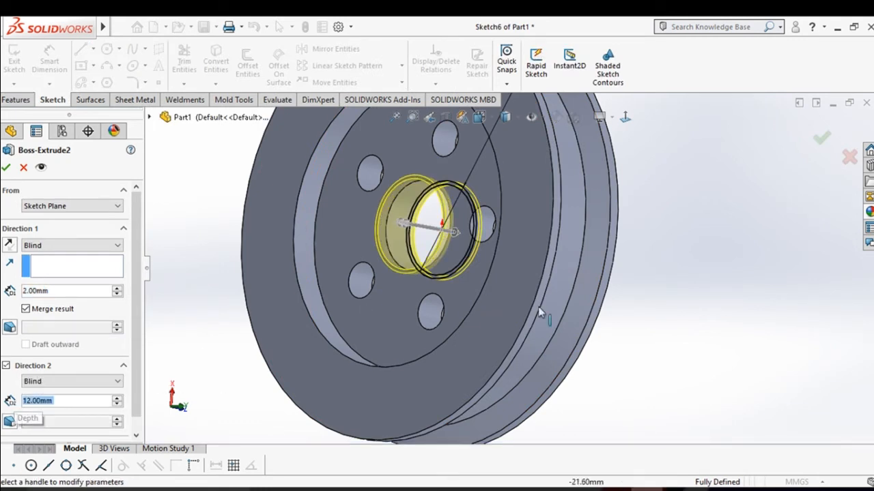
middle_click_drag(539, 312, 498, 406)
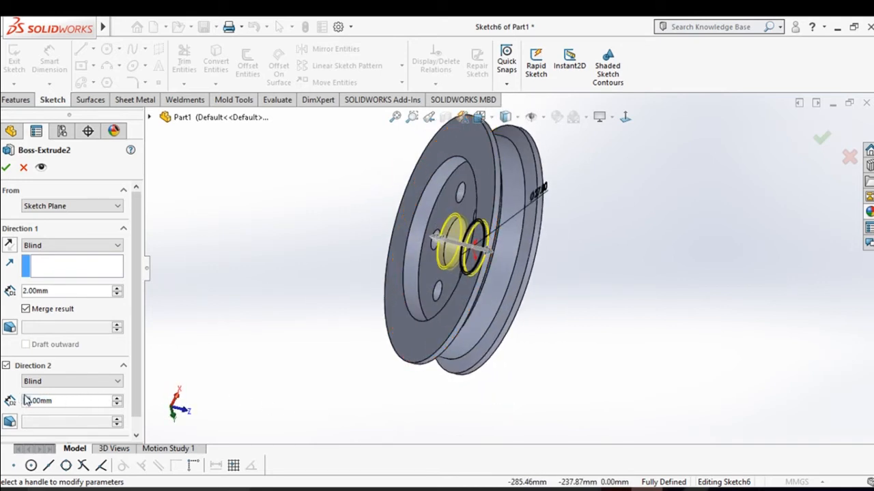
type("11")
key("Return")
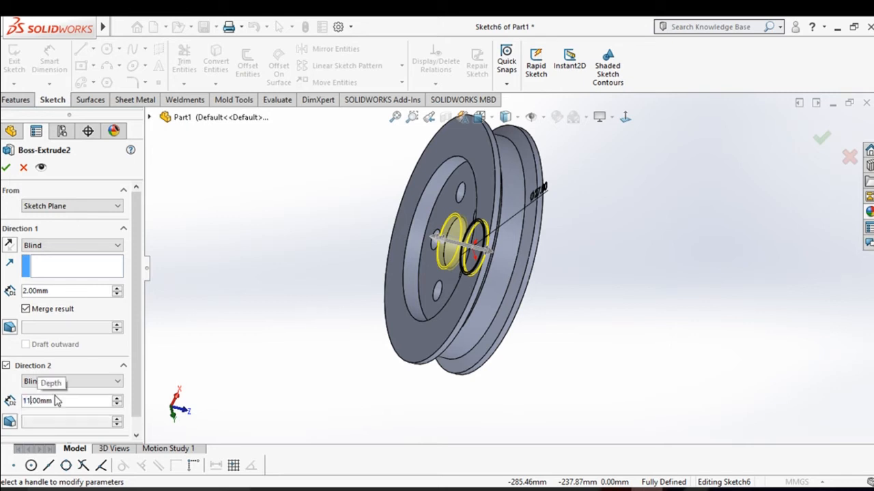
left_click(7, 167)
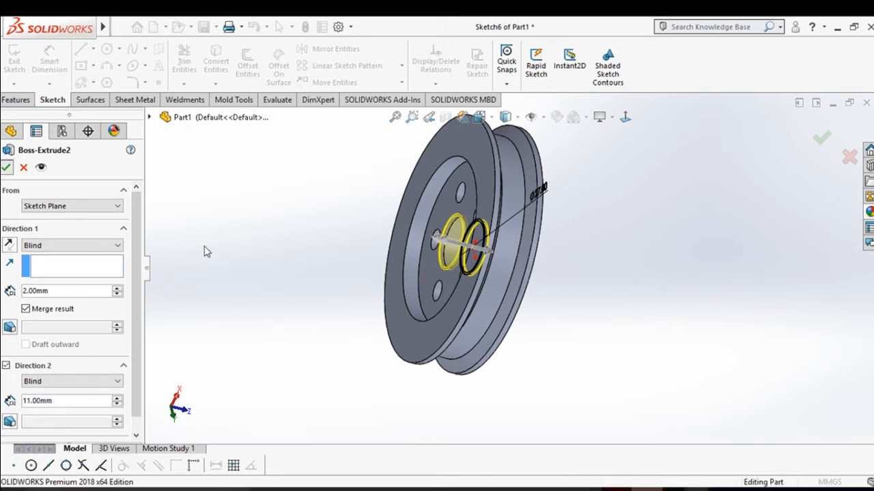
Save the part as "big pully" in the "belt and pully" folder
middle_click_drag(293, 237, 454, 213)
scroll(526, 260, "up", 3)
scroll(537, 305, "down", 2)
middle_click_drag(544, 230, 383, 193)
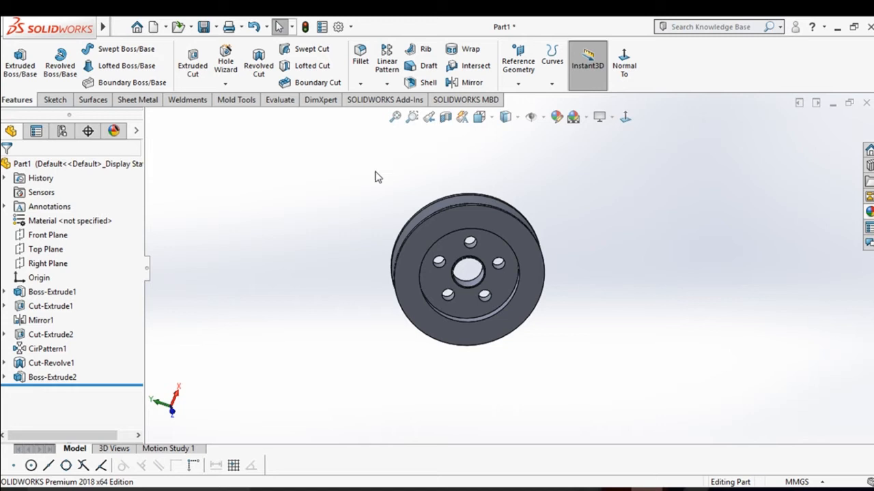
middle_click_drag(498, 298, 469, 238)
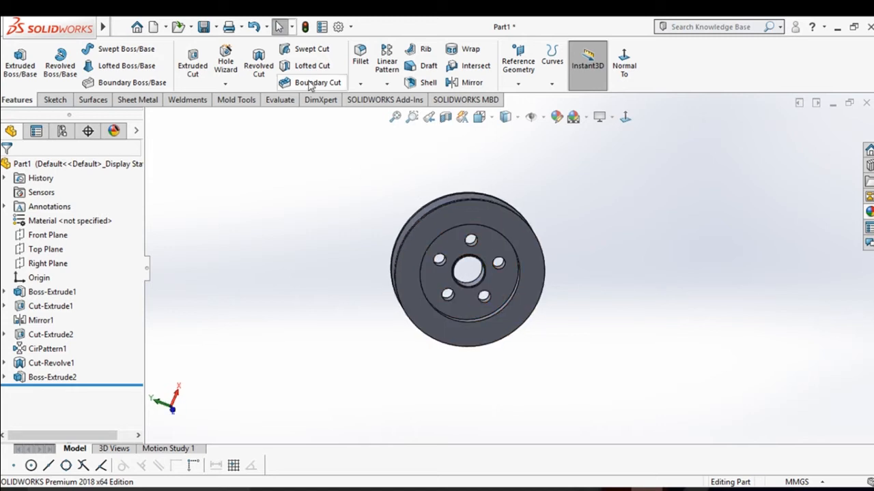
left_click(217, 27)
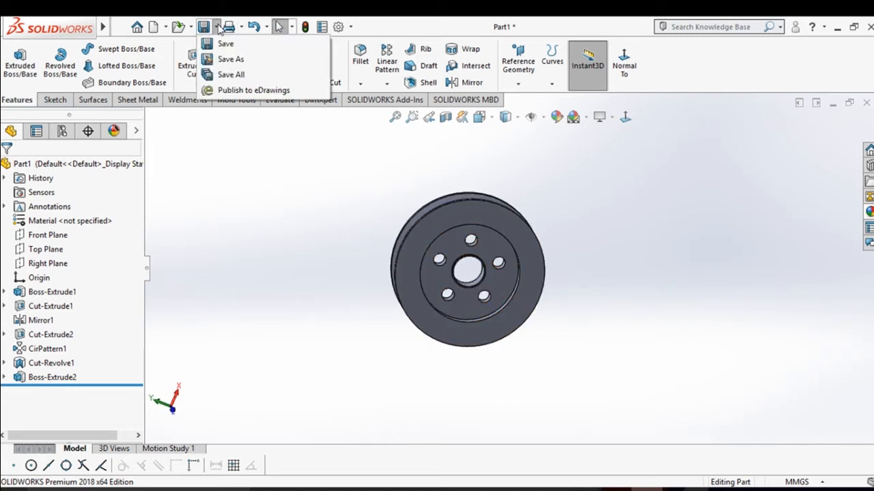
left_click(236, 43)
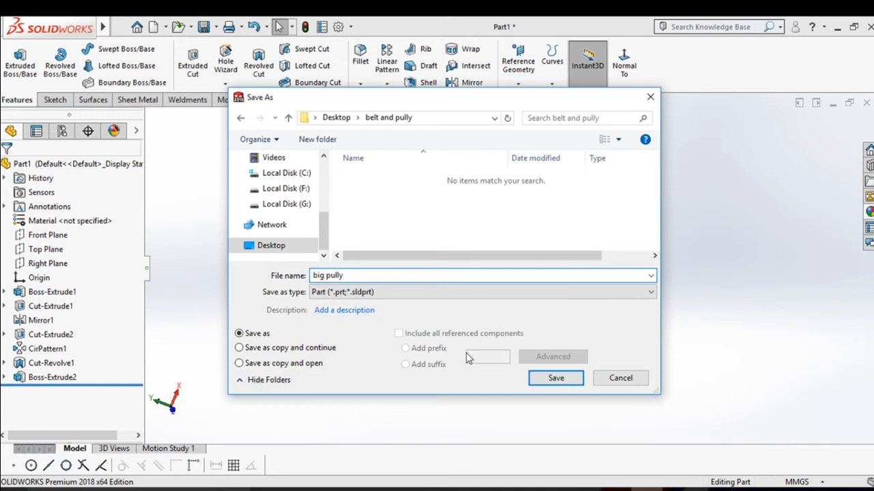
left_click(553, 378)
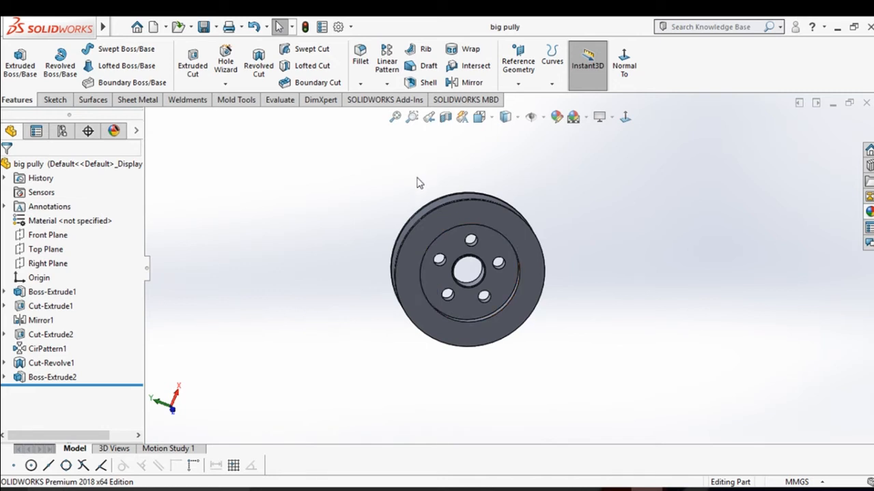
Roll the feature history back to just after the first boss extrusion
scroll(437, 205, "up", 2)
middle_click_drag(483, 249, 451, 241)
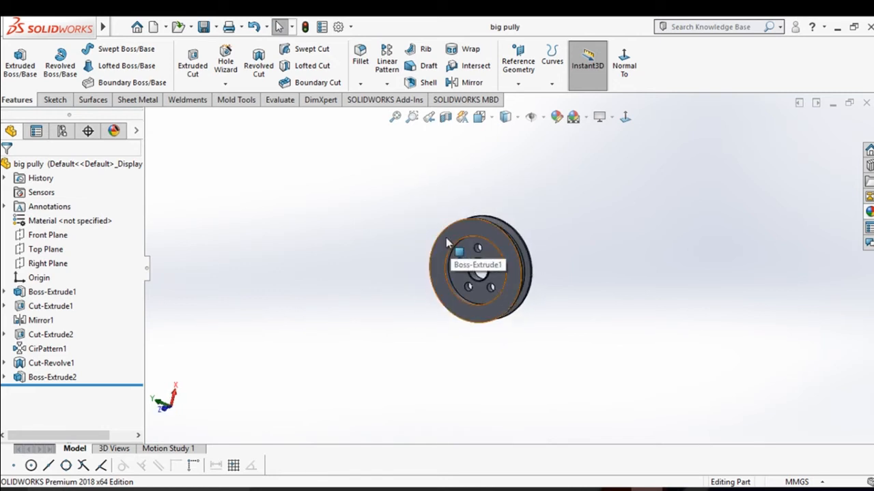
middle_click_drag(447, 243, 461, 214)
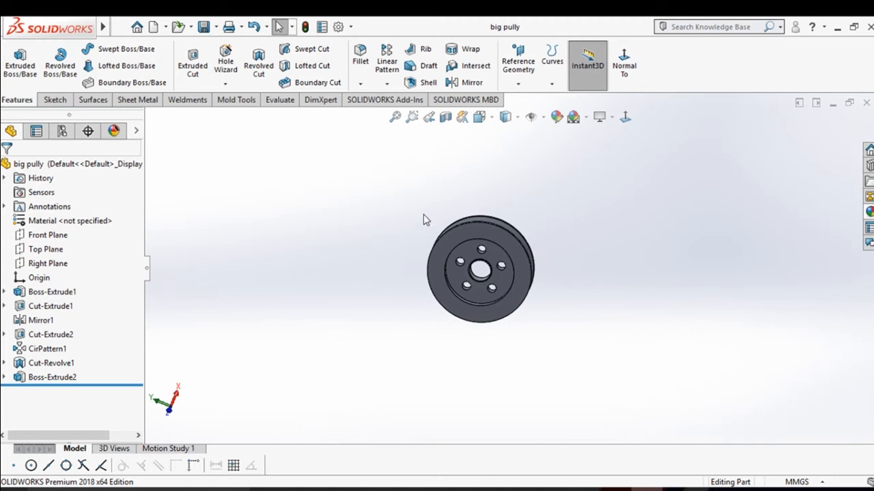
left_click(109, 382)
left_click_drag(109, 383, 101, 299)
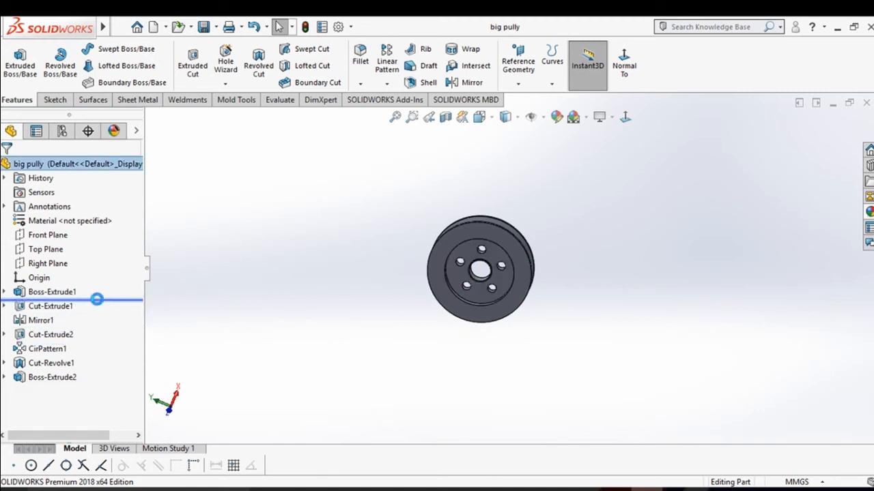
Edit the base disc's sketch and set the centre hole's diameter to 20 mm
left_click(31, 292)
left_click(60, 253)
left_click(623, 119)
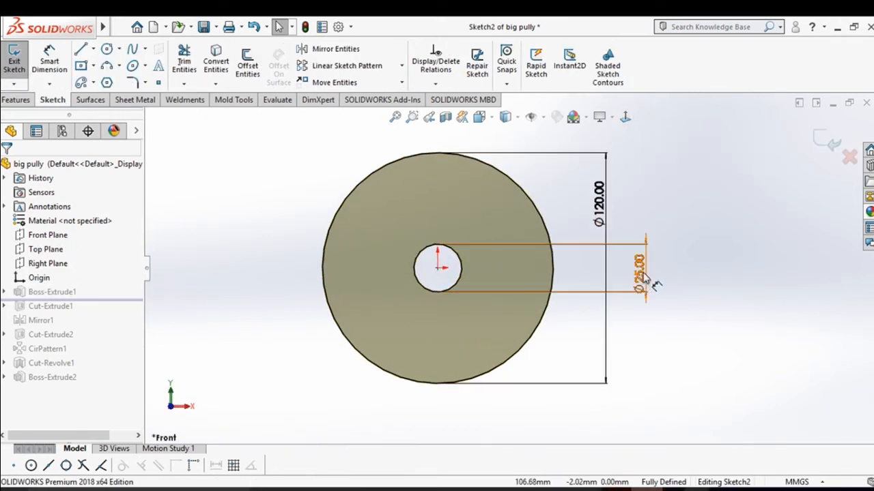
left_click(632, 275)
double_click(637, 269)
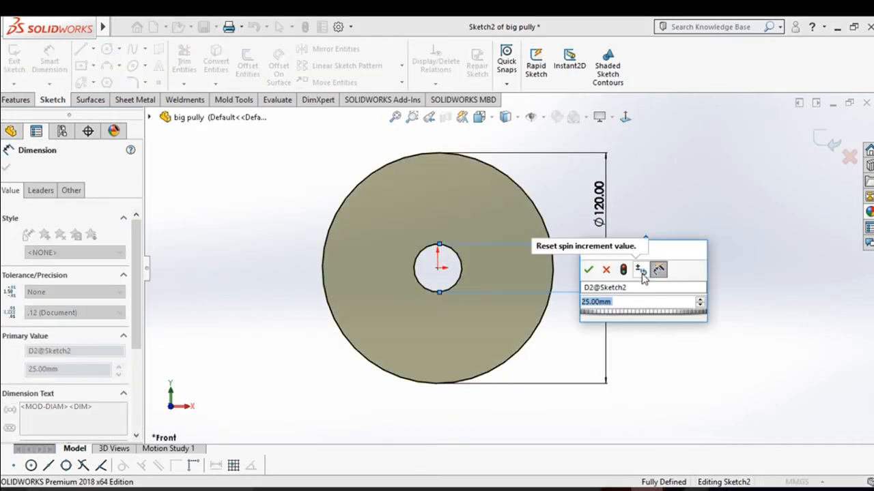
type("20")
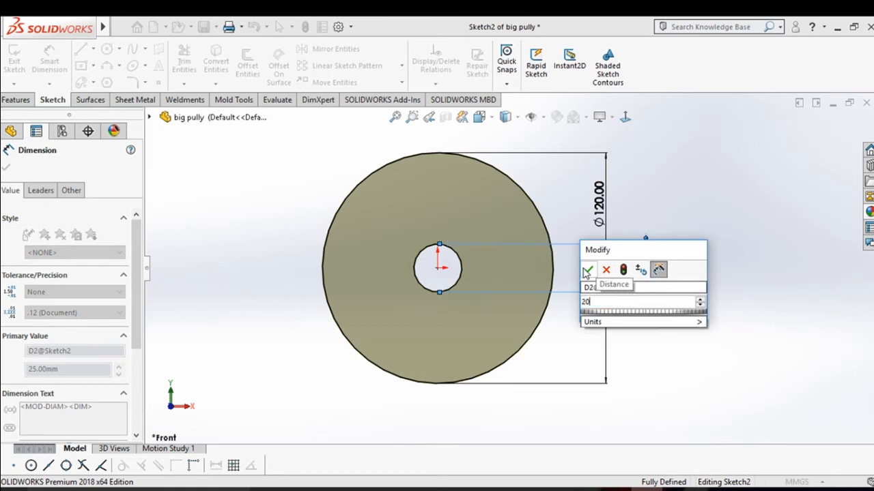
left_click(585, 271)
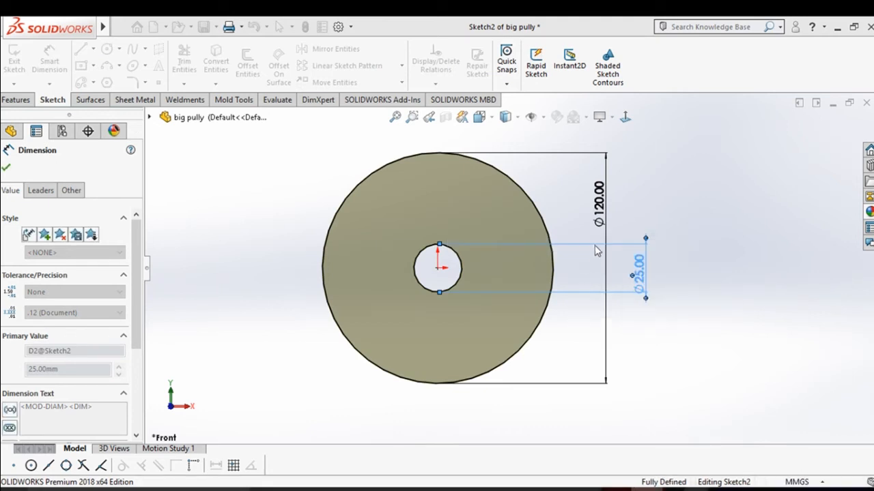
Set the disc's outer diameter to 75 mm and exit the sketch
left_click(600, 208)
double_click(600, 209)
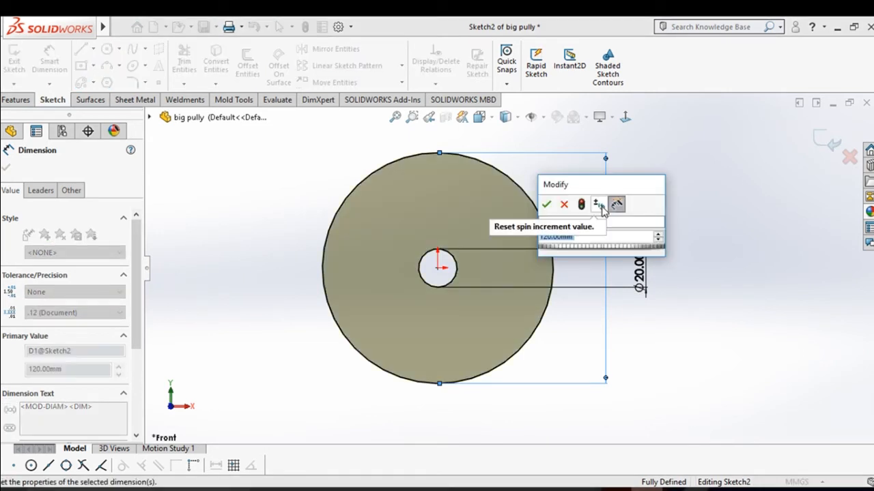
type("75")
key("Return")
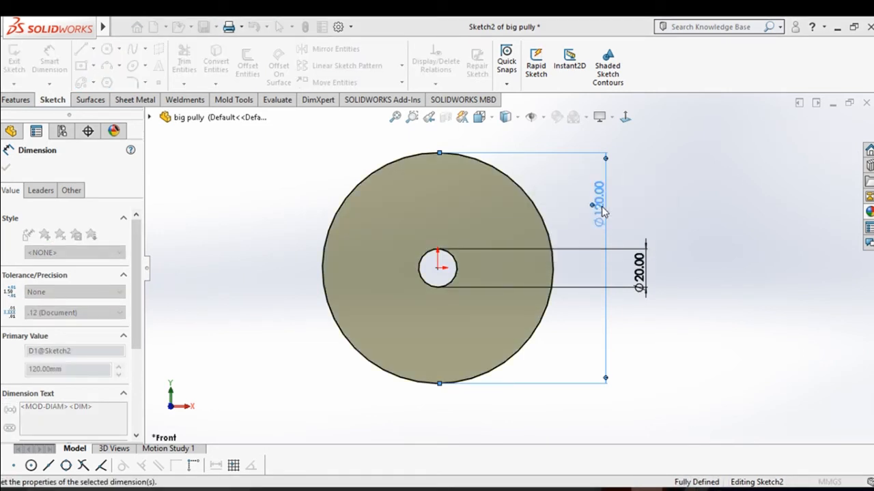
left_click(831, 142)
Roll the history forward to include the first recess cut and open that cut's sketch for editing
left_click_drag(109, 295, 107, 312)
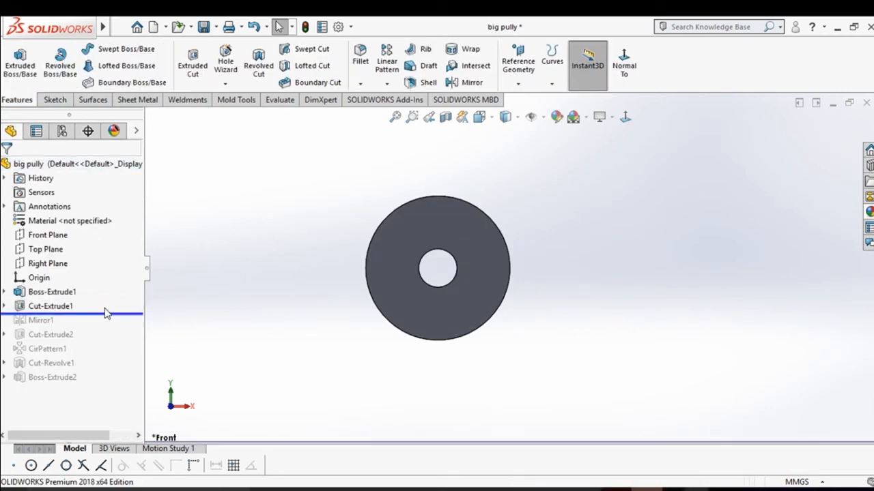
left_click(64, 306)
left_click(94, 260)
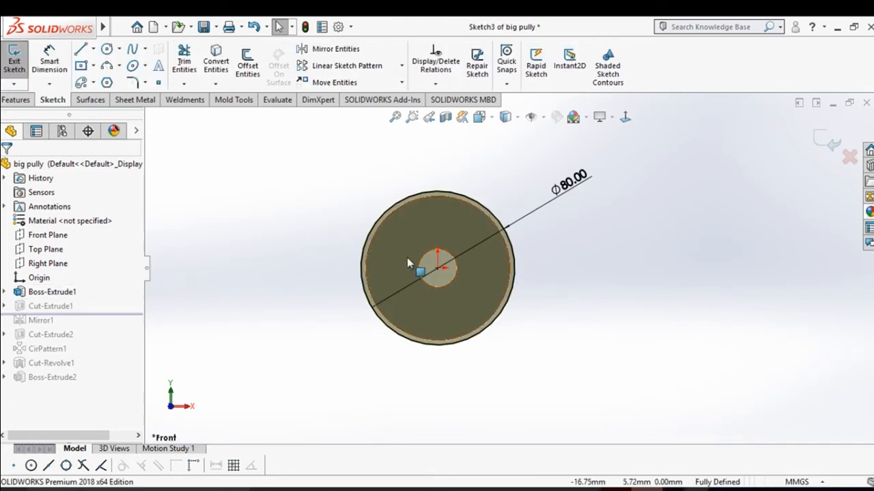
Set the recess circle's diameter to 45 mm
left_click(575, 185)
double_click(576, 185)
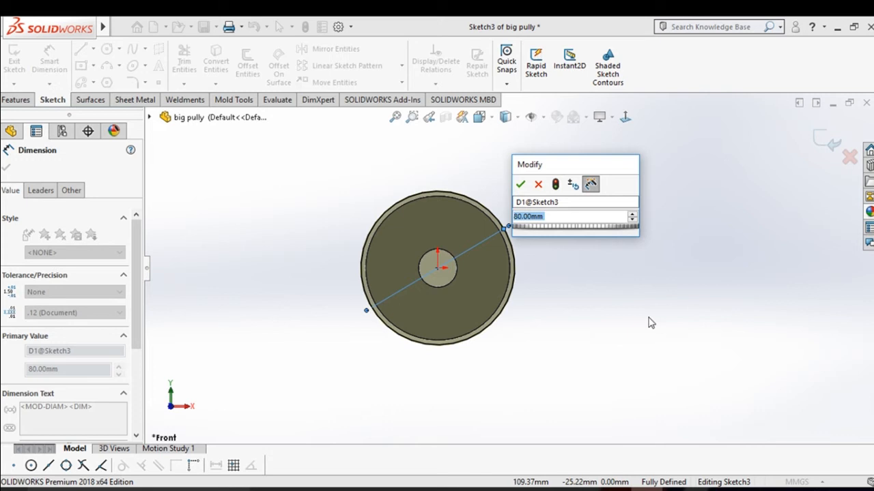
type("45")
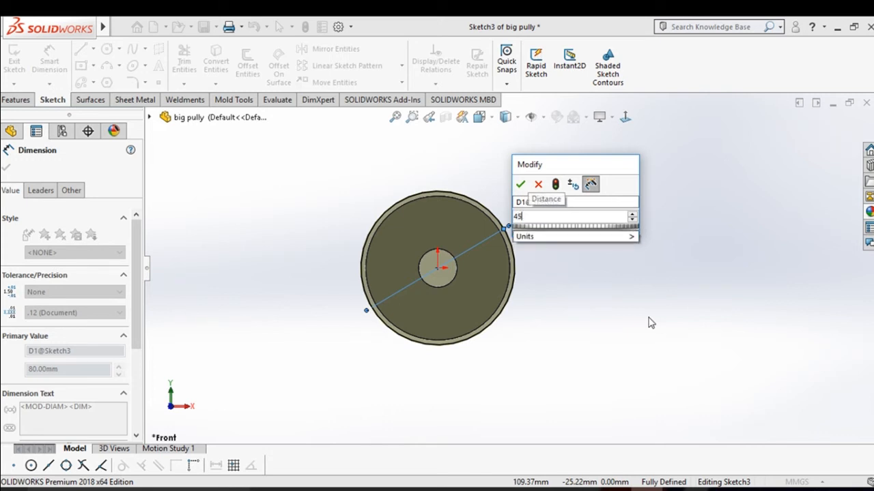
key("Return")
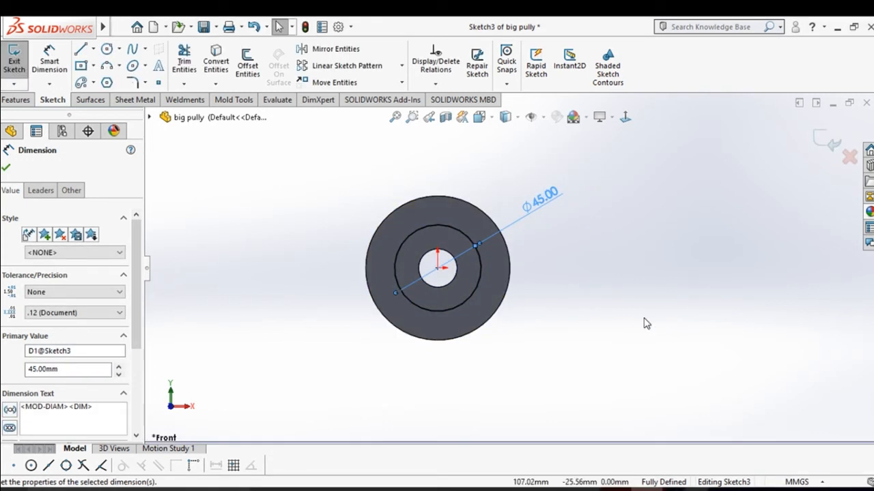
Set the recess circle's diameter to 55 mm and exit the sketch
double_click(539, 202)
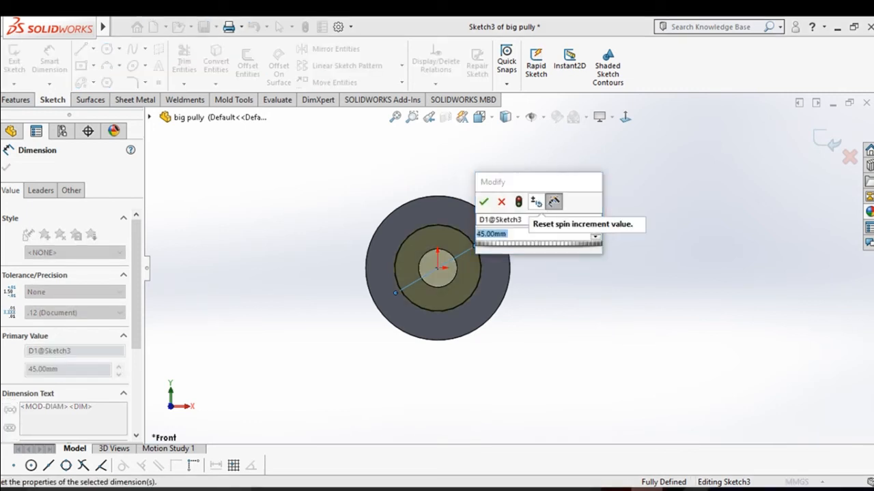
type("45")
key("Return")
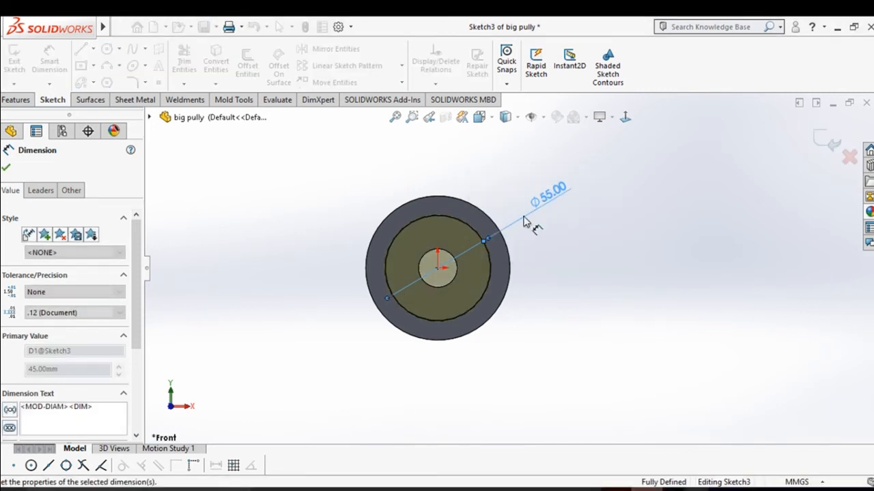
left_click(7, 166)
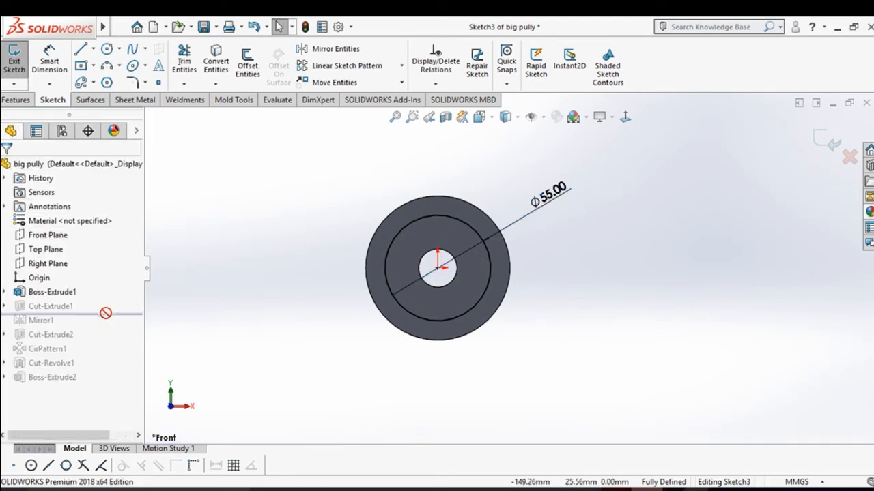
left_click(834, 139)
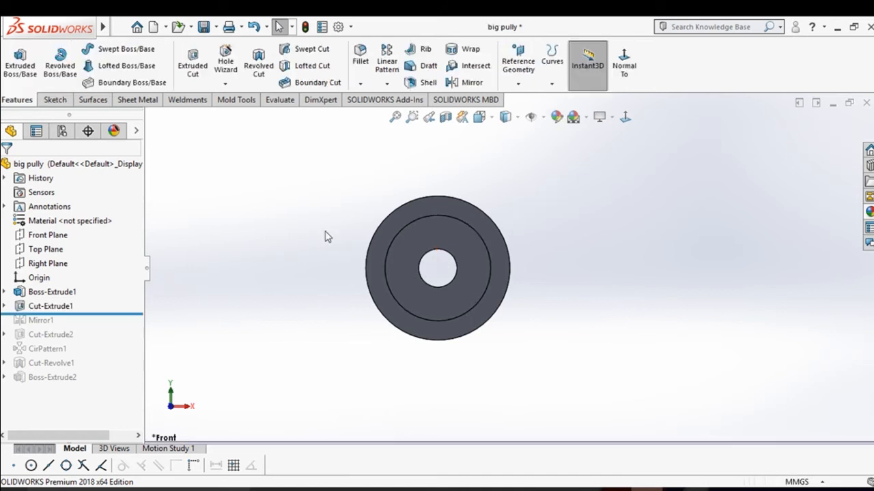
Roll the history forward past the small hole's cut and set the hole's diameter to 6 mm in its sketch
left_click_drag(90, 313, 93, 338)
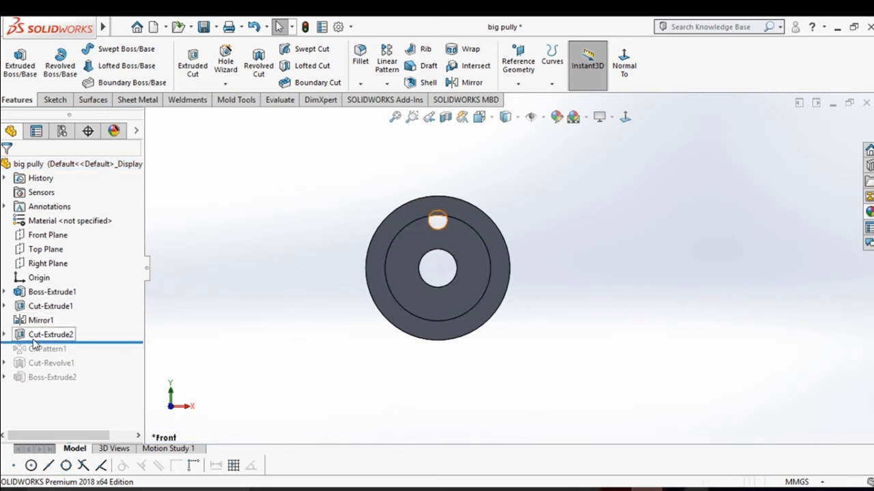
left_click(5, 334)
left_click(55, 349)
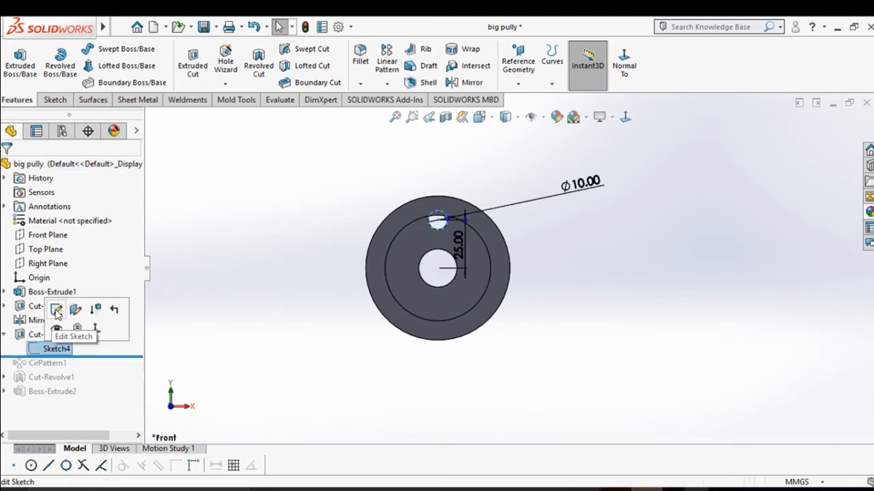
left_click(58, 309)
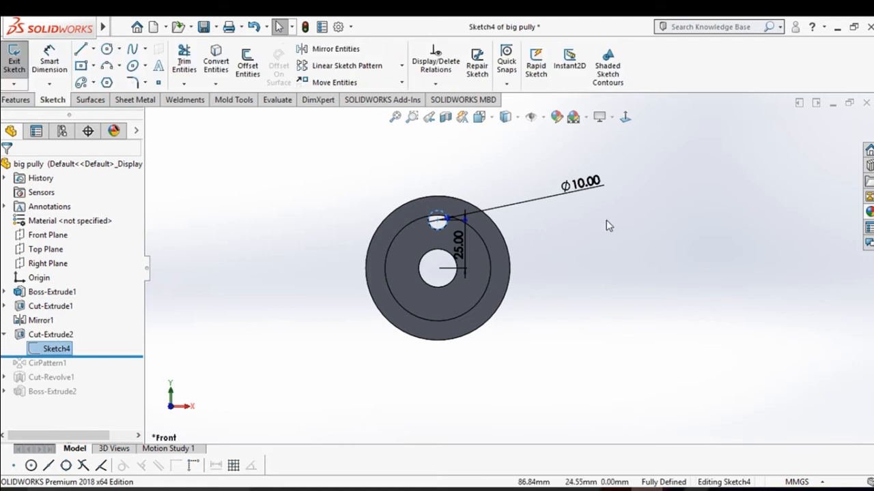
left_click(590, 187)
double_click(588, 186)
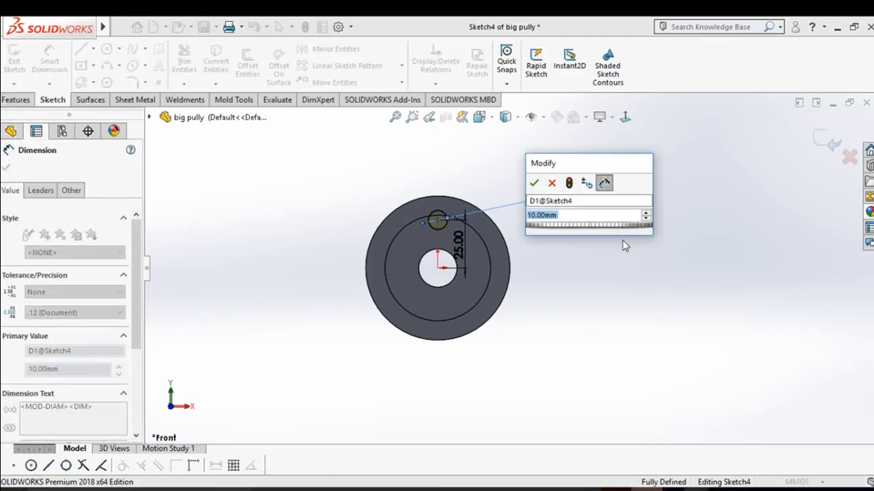
type("6")
key("Return")
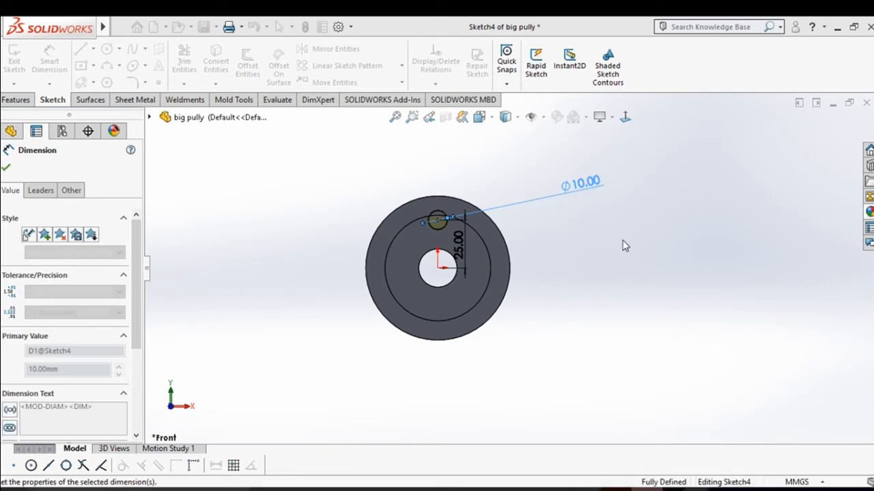
Set the small hole's centre distance from the origin to 15 mm
scroll(477, 249, "down", 3)
double_click(456, 247)
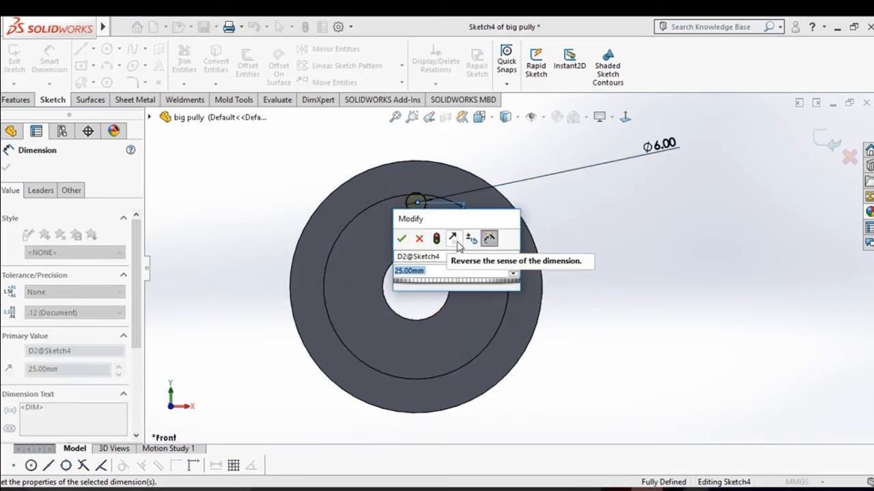
type("15")
key("Return")
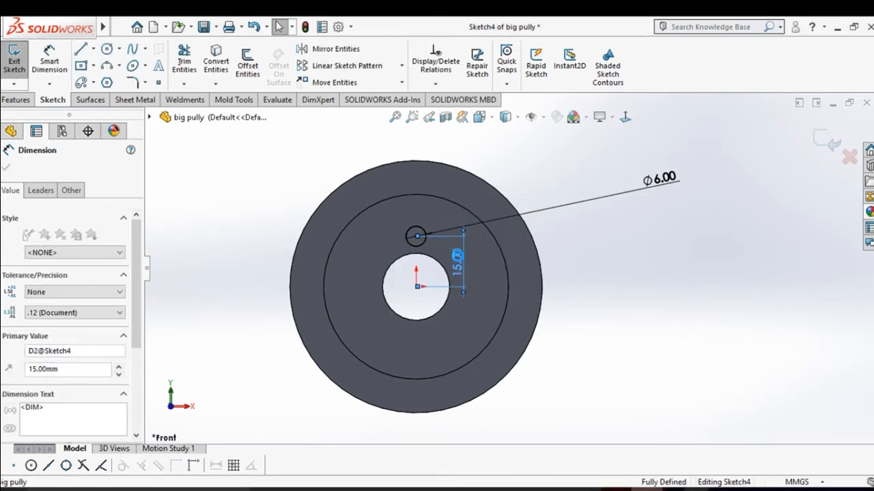
Set the small hole's centre distance from the origin to 17 mm
double_click(457, 255)
type("1")
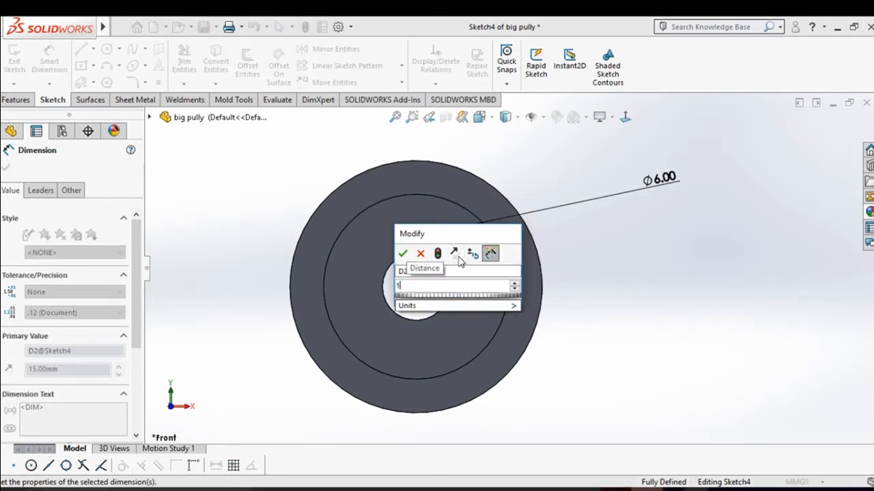
key("BackSpace")
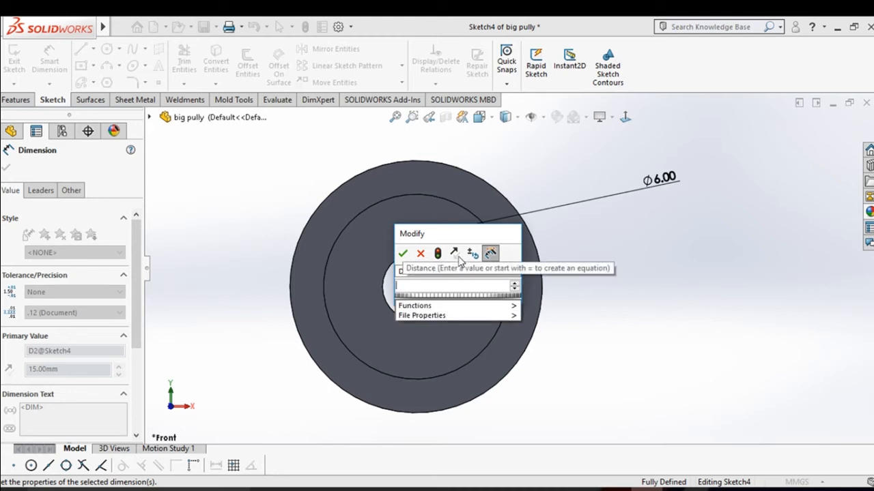
type("17")
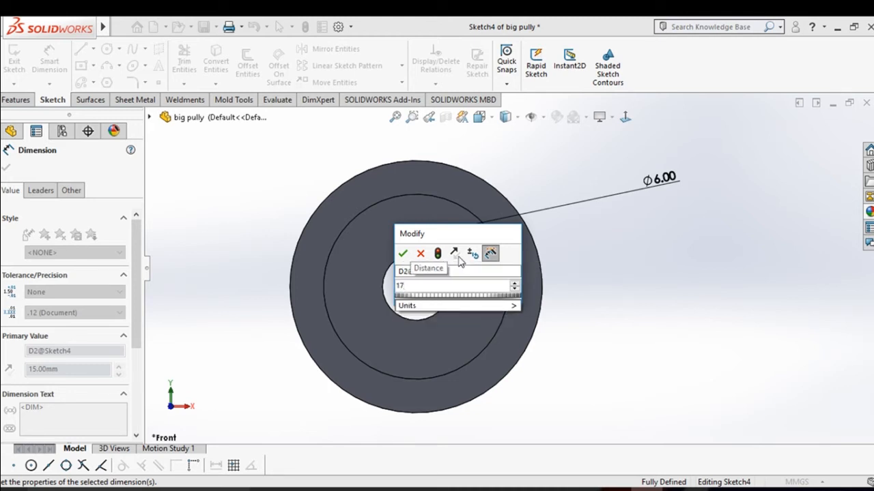
key("Return")
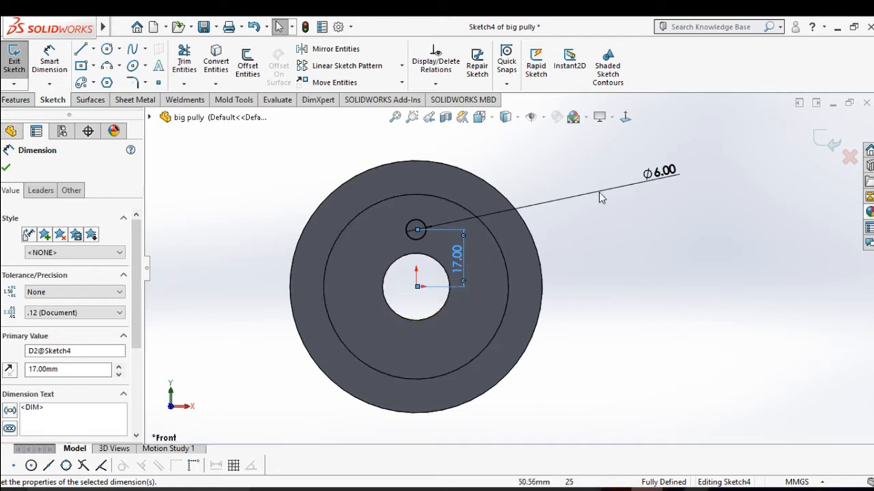
Set the small hole's diameter to 8 mm and exit the sketch
double_click(660, 171)
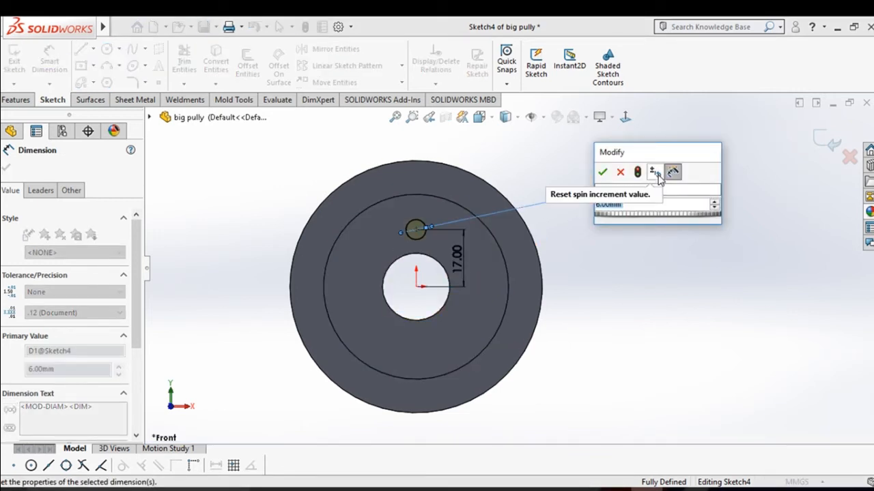
type("8")
key("Return")
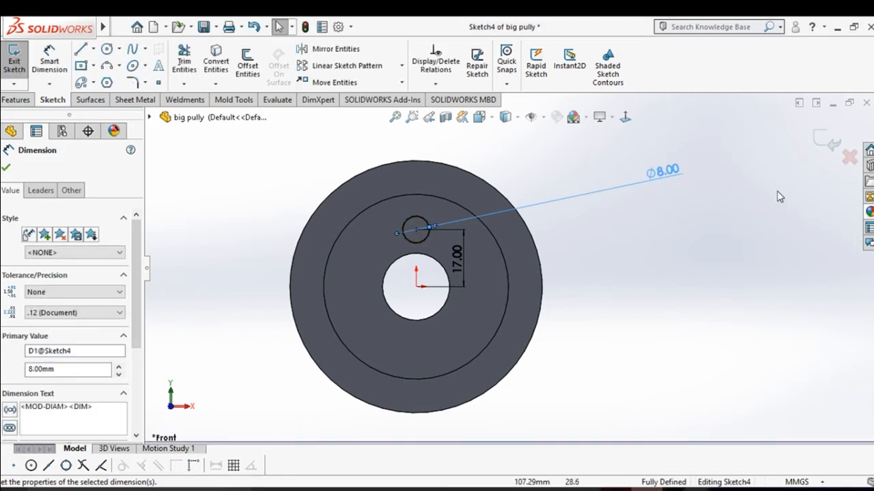
left_click(805, 151)
left_click(827, 142)
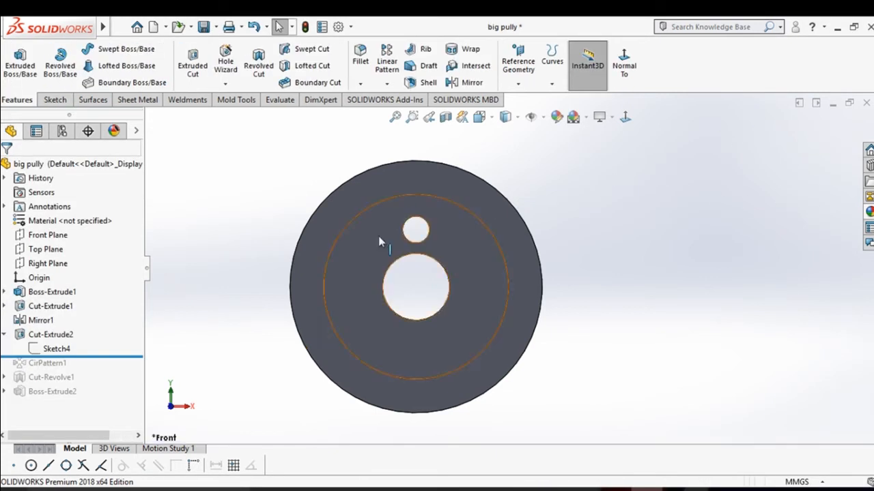
Roll the history forward past the circular pattern, the revolved groove cut and the final hub extrusion
left_click_drag(95, 357, 107, 380)
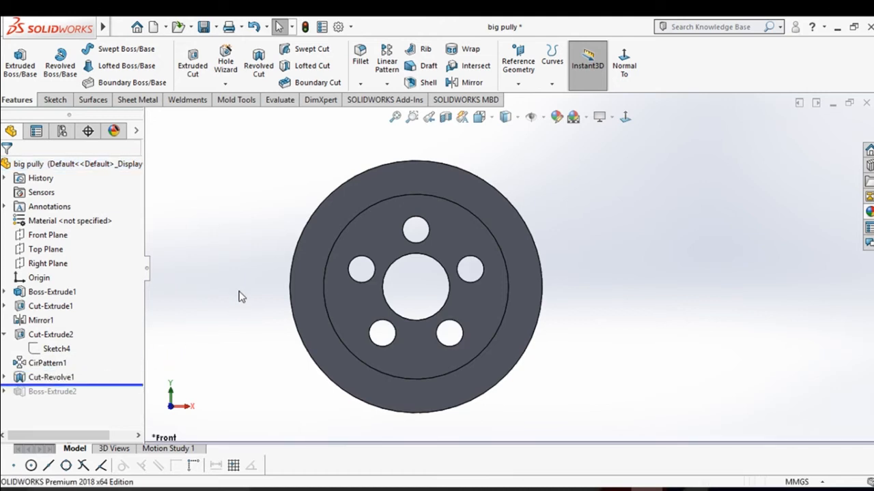
middle_click_drag(240, 294, 350, 298)
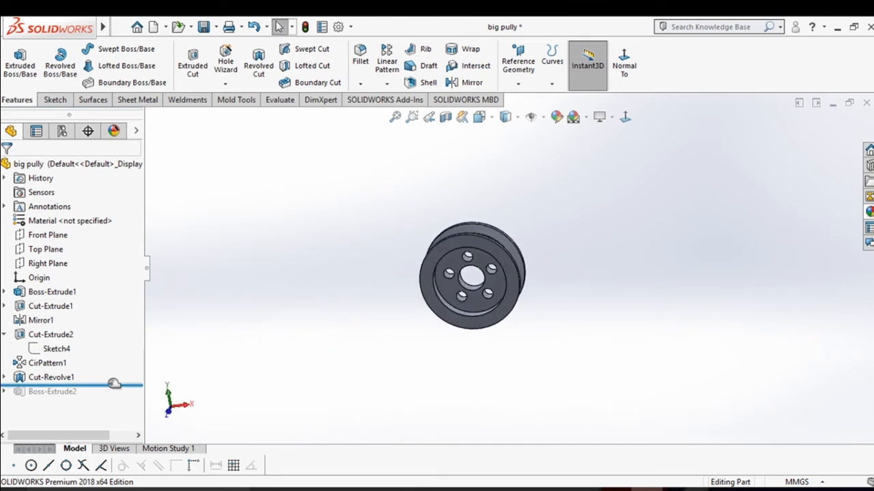
left_click_drag(114, 383, 114, 395)
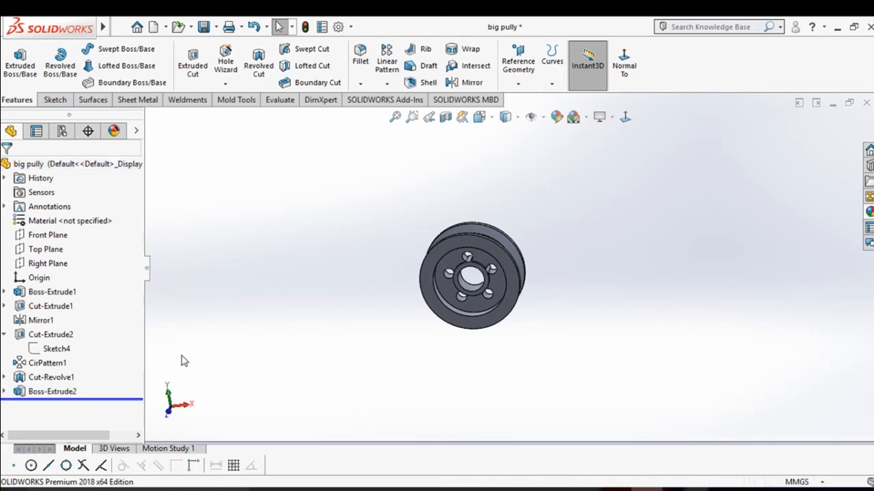
middle_click_drag(270, 330, 265, 291)
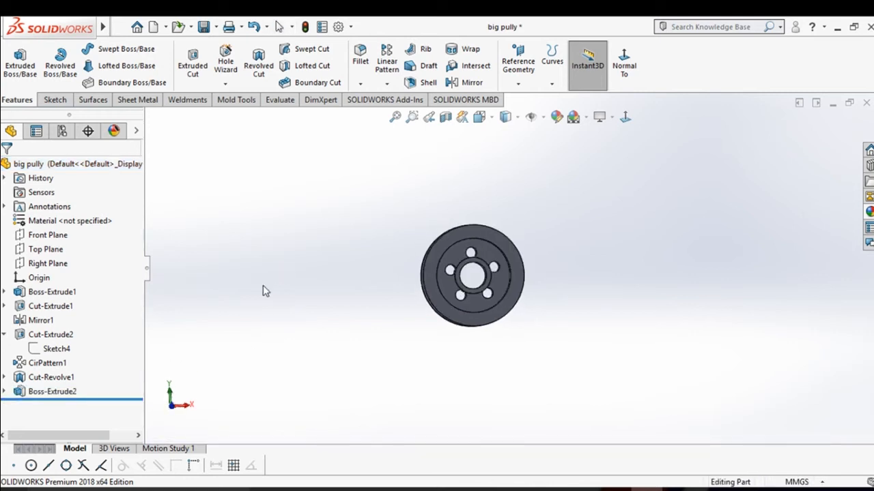
Edit the hub extrusion's sketch, set its outer circle's diameter to 22 mm, and exit the sketch
left_click(5, 392)
left_click(57, 405)
left_click(58, 361)
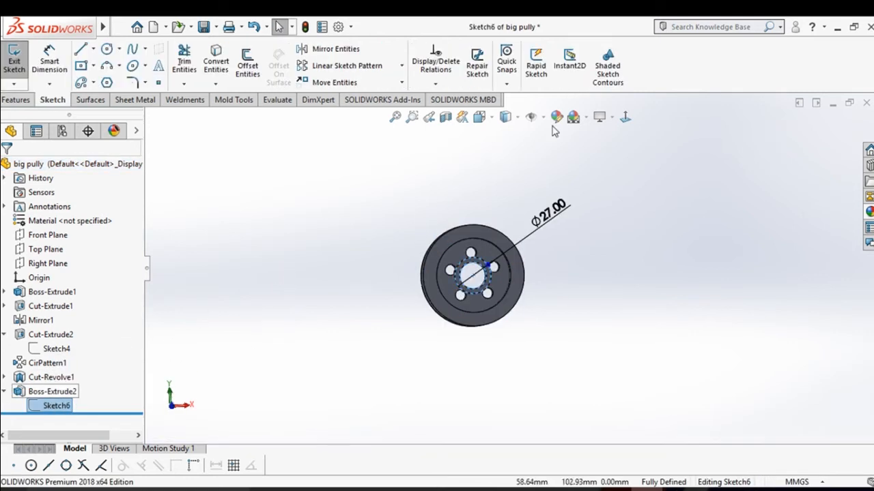
left_click(625, 117)
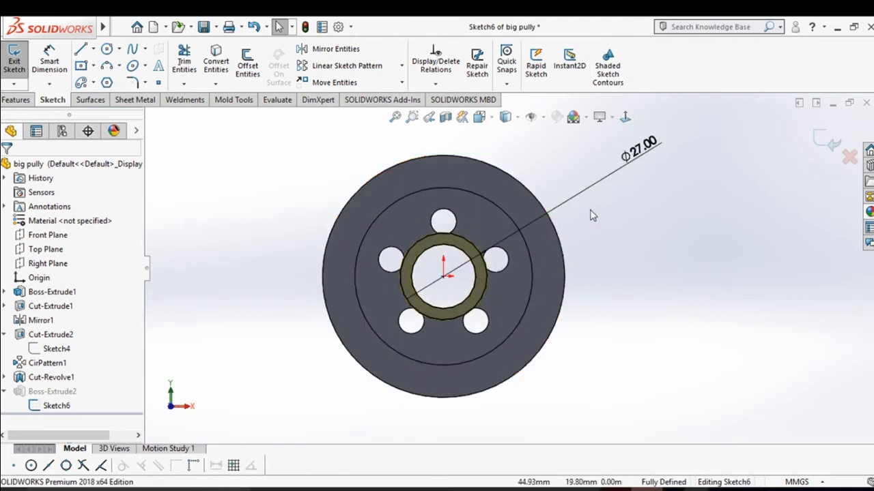
left_click(637, 153)
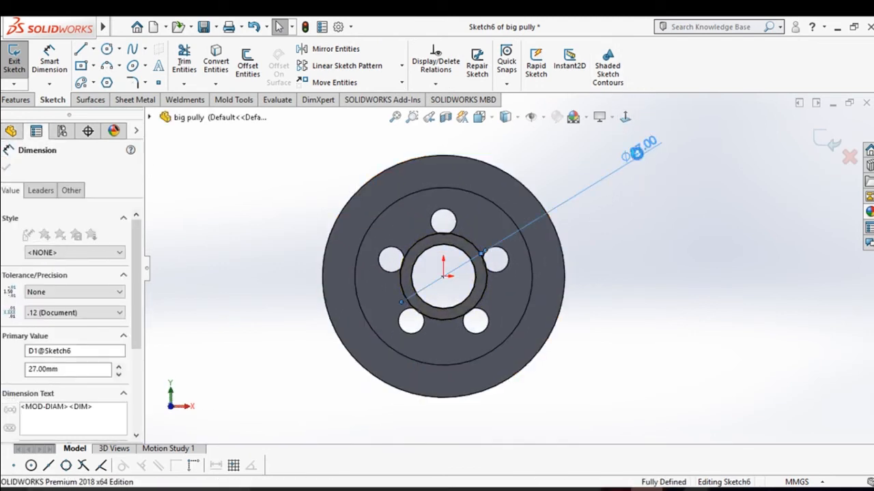
double_click(645, 145)
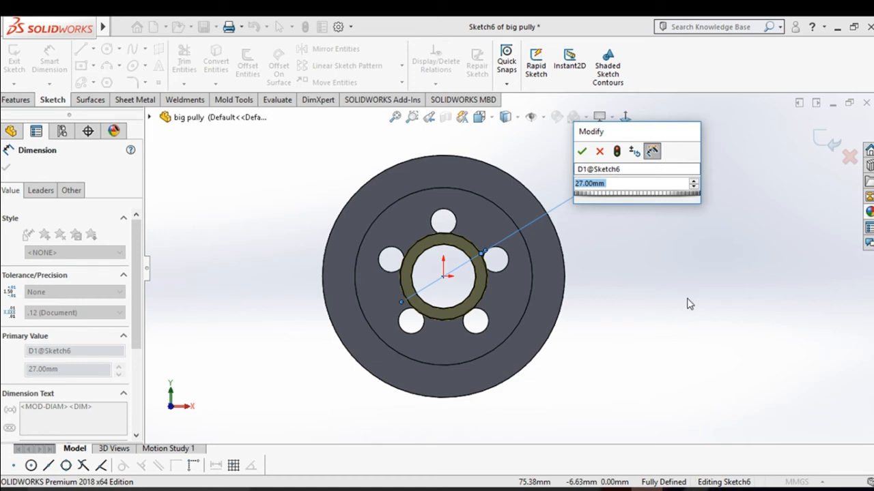
type("22")
key("Return")
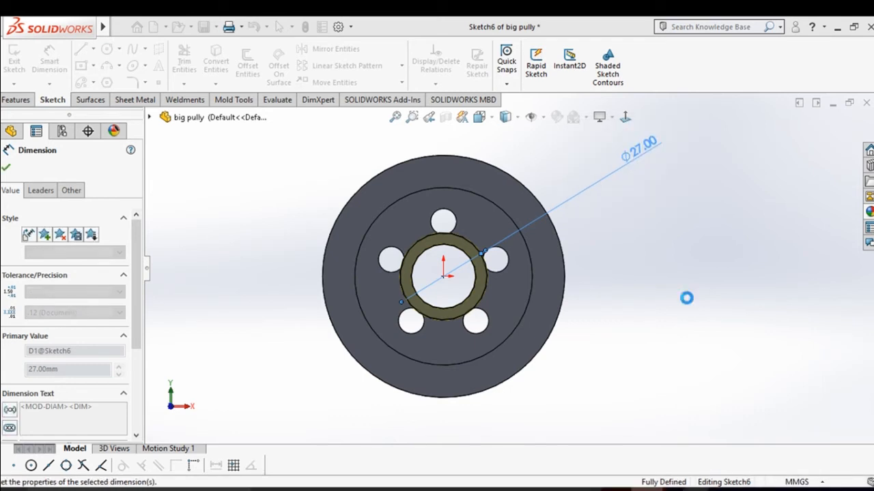
left_click(821, 140)
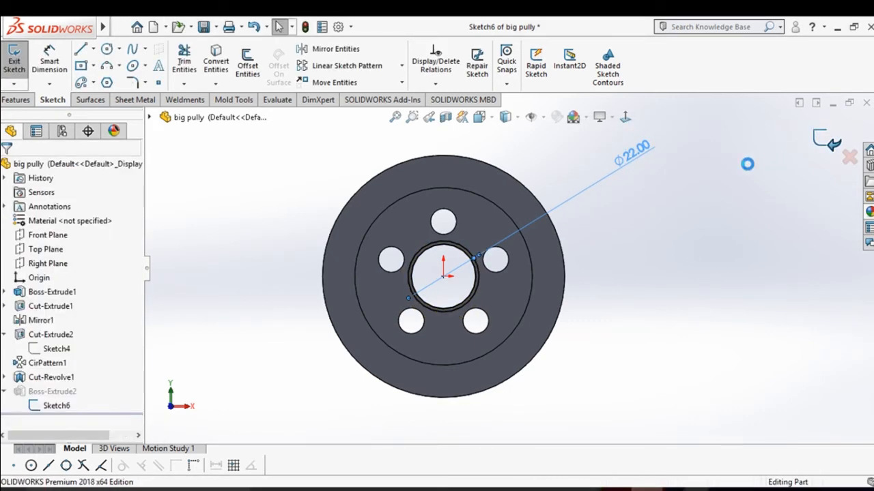
mouse_move(670, 209)
middle_mouse_down()
mouse_move(583, 221)
mouse_move(449, 283)
mouse_move(519, 244)
mouse_move(679, 302)
mouse_move(623, 304)
middle_mouse_up()
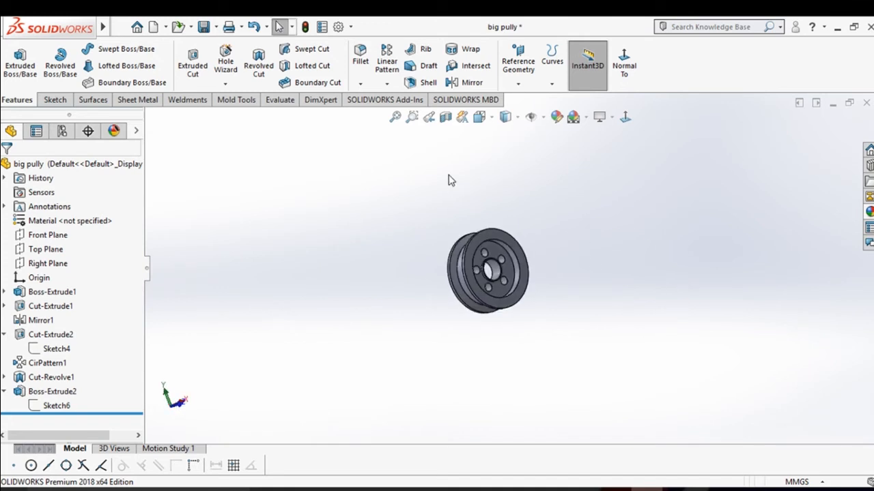
Save the resized pulley as a separate part named "small pully" in the "belt and pully" folder
left_click(216, 27)
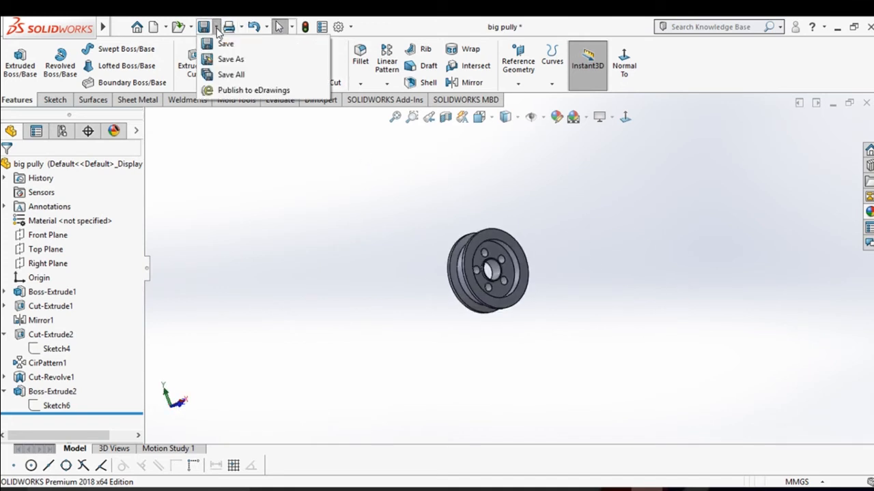
left_click(230, 59)
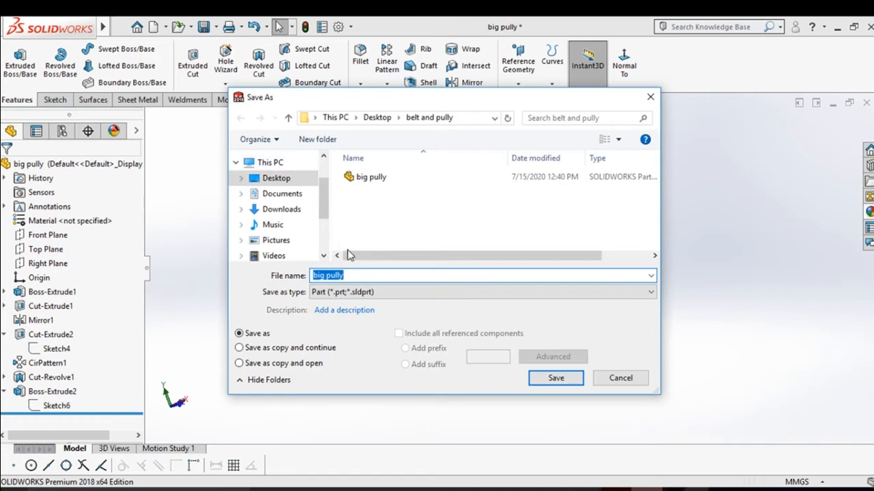
left_click_drag(357, 276, 301, 273)
type("small")
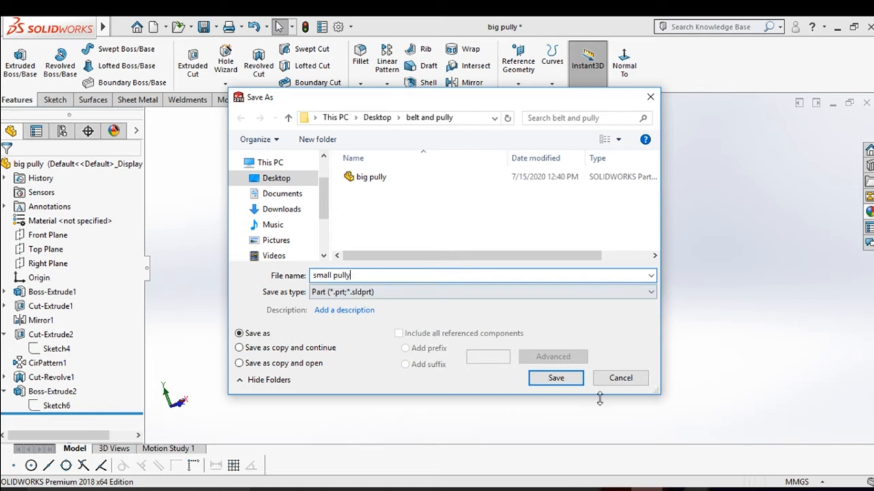
left_click(563, 377)
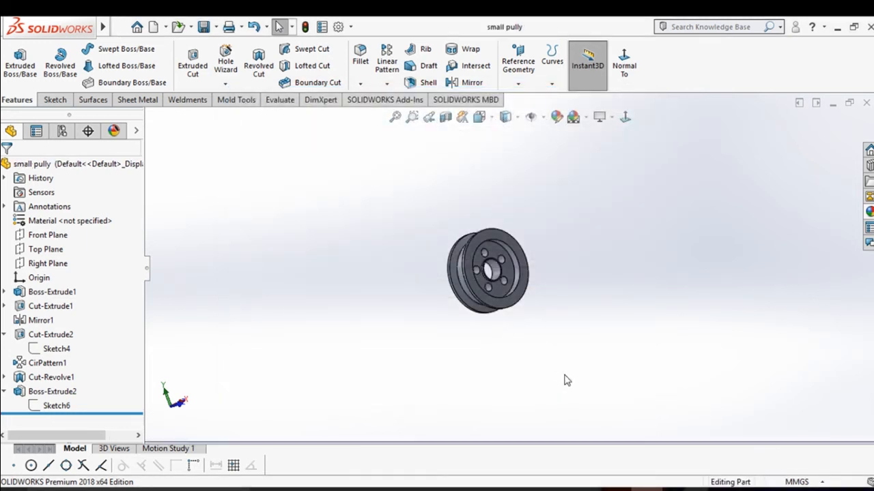
Start a new assembly from the small pulley part, leaving it empty of components
middle_click_drag(526, 236, 471, 310)
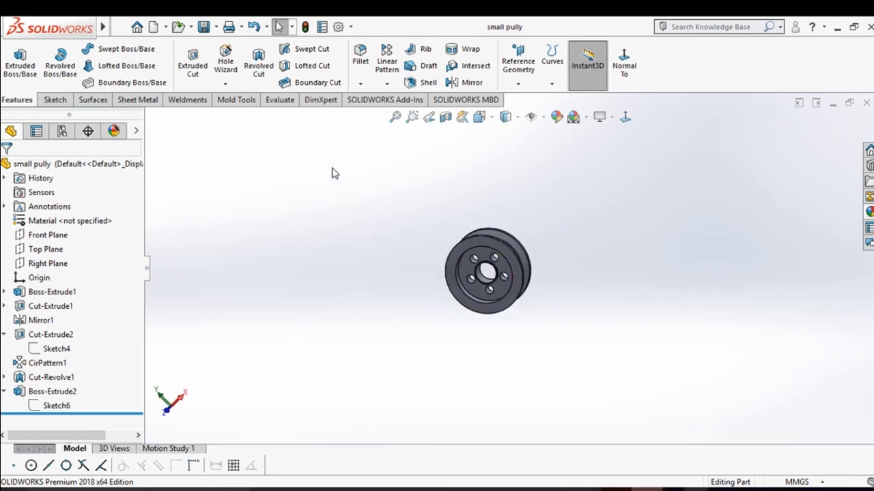
left_click(167, 28)
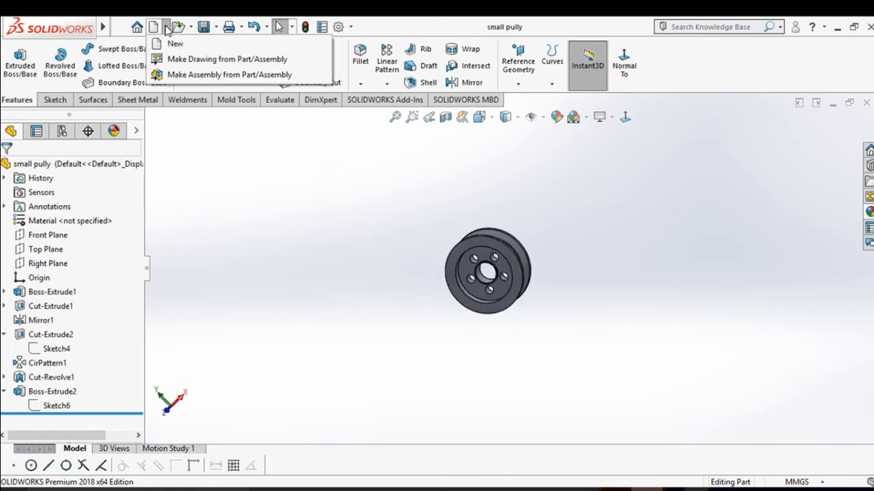
left_click(196, 75)
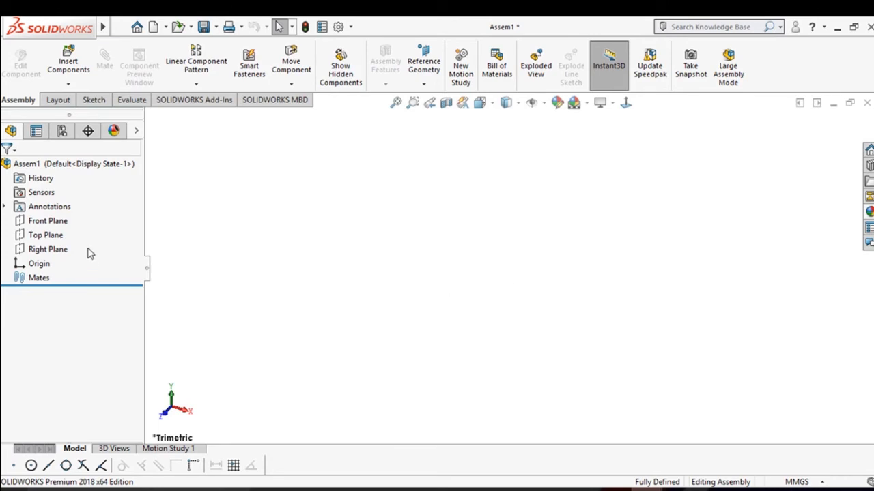
left_click(55, 235)
left_click(57, 250)
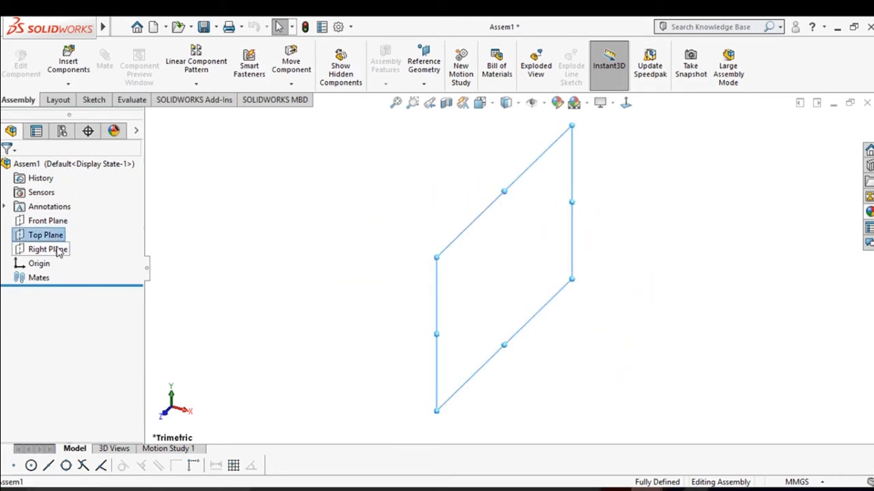
left_click(228, 217)
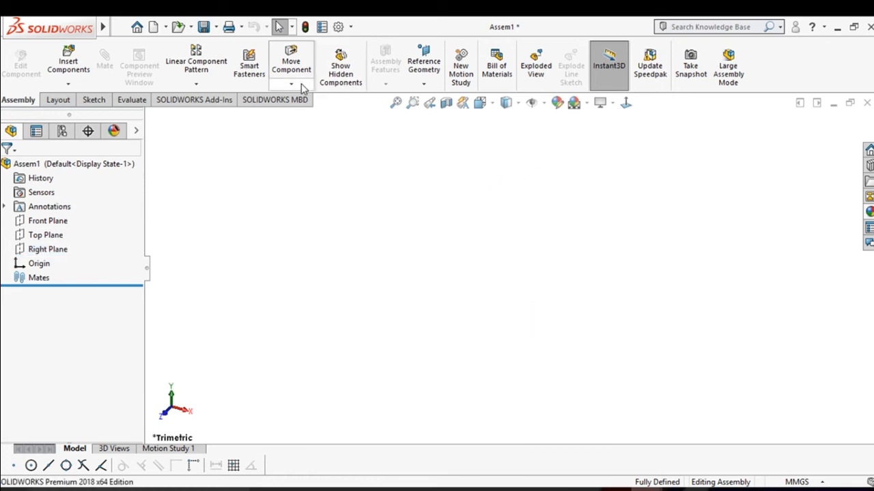
left_click(291, 84)
left_click(303, 83)
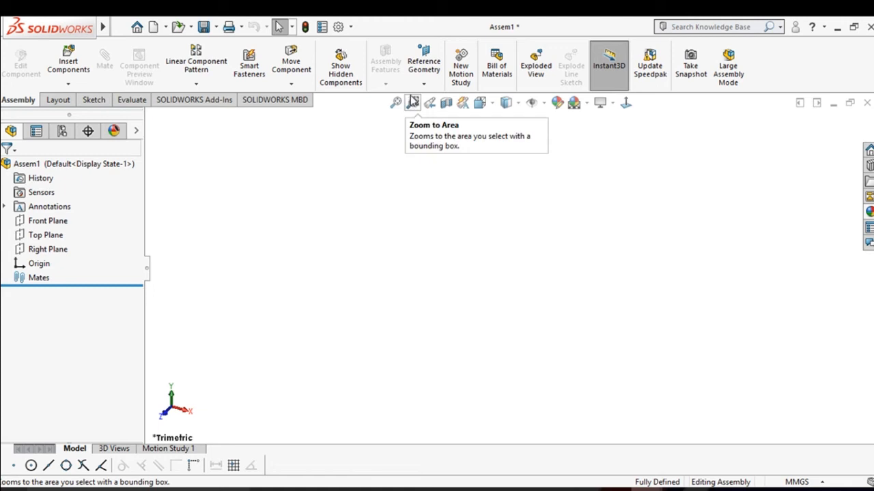
Create a reference axis in the assembly at the intersection of the Top Plane and the Right Plane
left_click(424, 81)
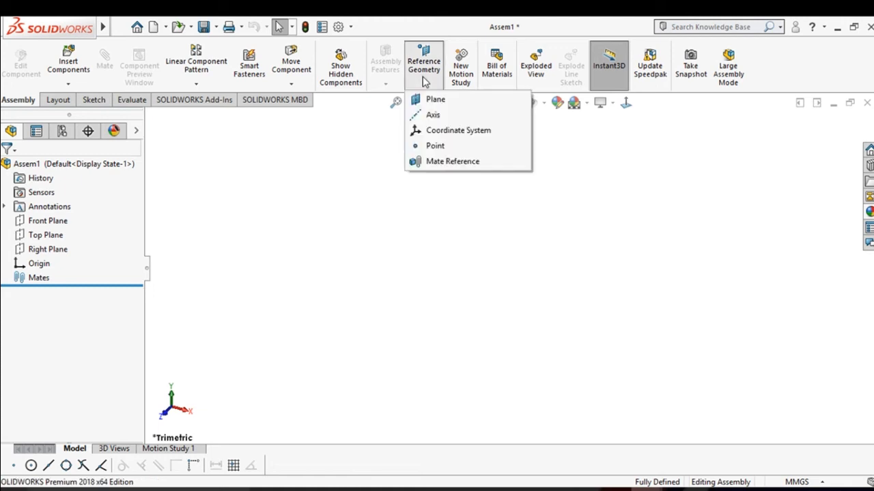
left_click(431, 115)
left_click(150, 118)
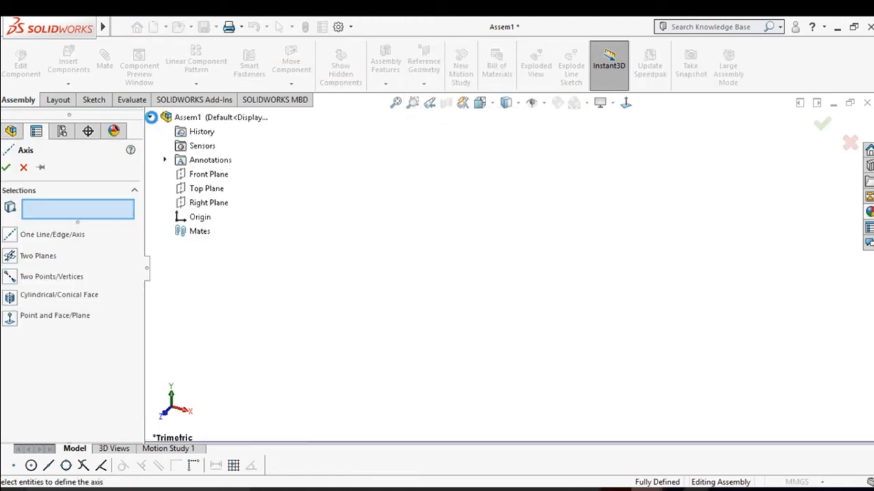
left_click(204, 189)
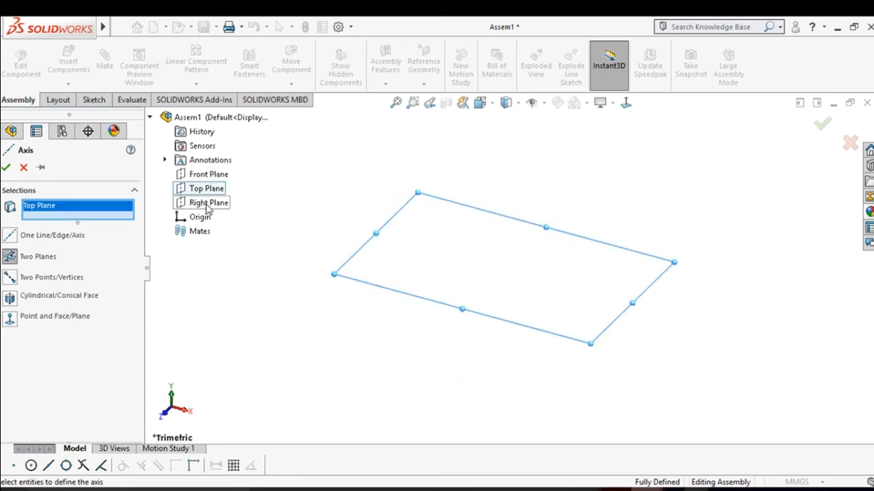
left_click(206, 203)
left_click(6, 167)
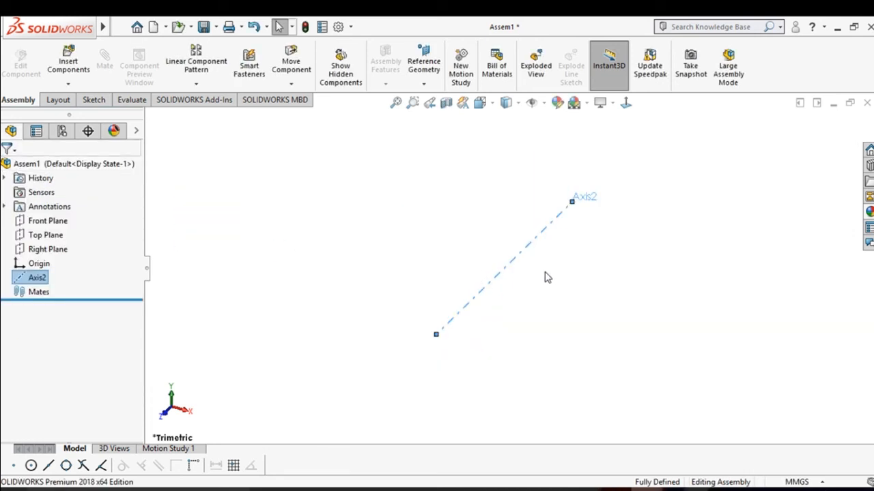
Create a reference plane parallel to the Right Plane at an offset distance of 180 mm
left_click(46, 249)
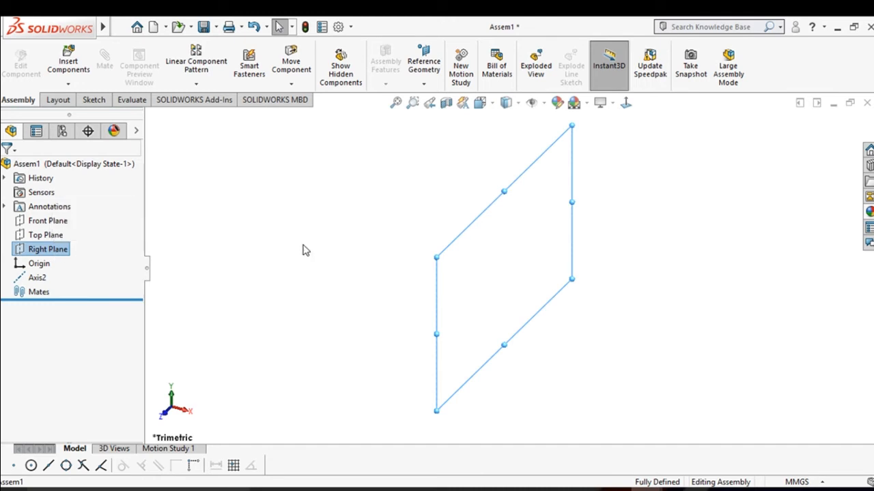
left_click(424, 79)
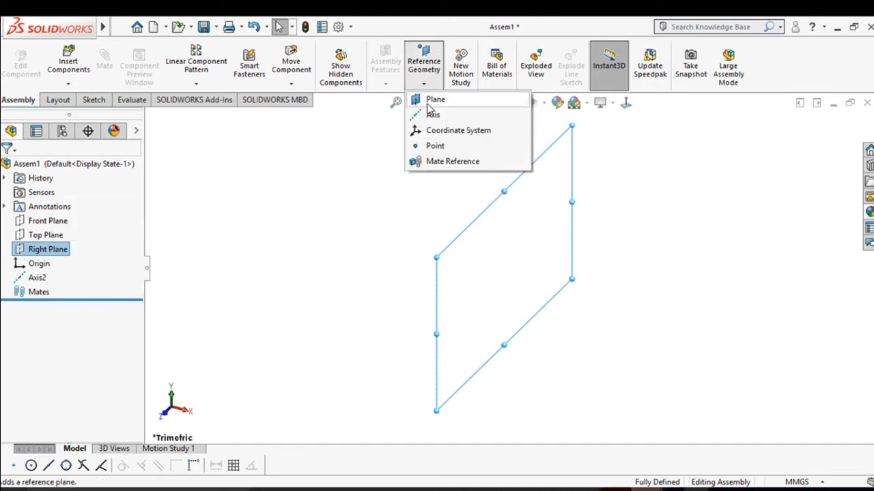
left_click(430, 105)
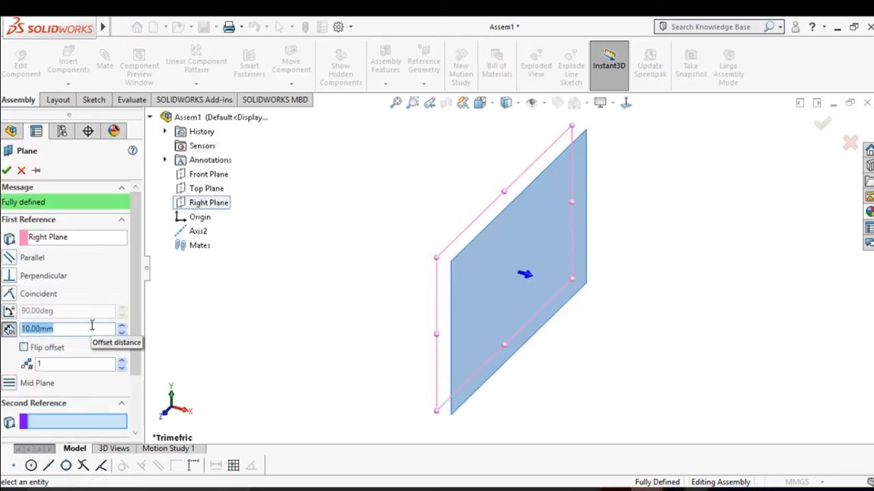
type("2")
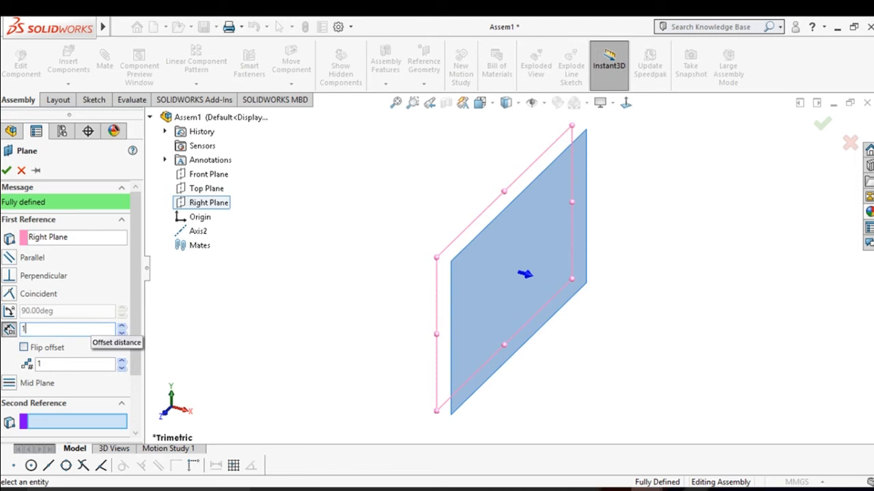
type("80")
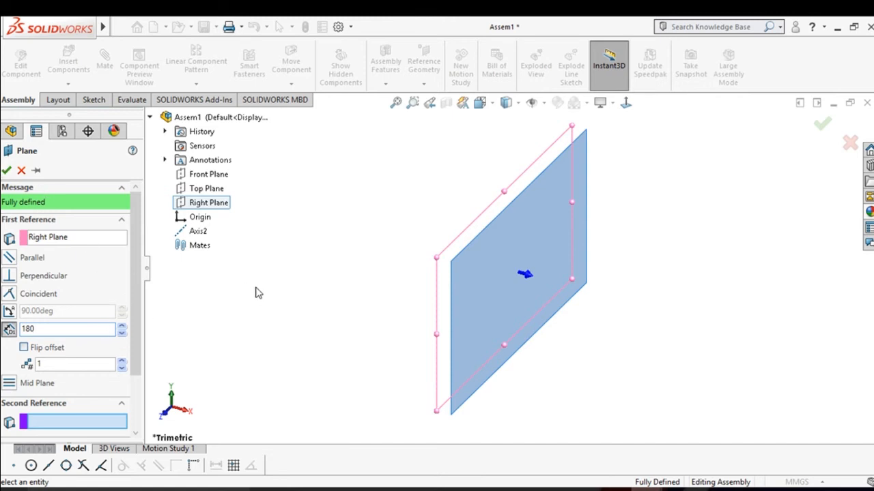
mouse_move(258, 292)
middle_mouse_down()
mouse_move(268, 302)
mouse_move(263, 291)
middle_mouse_up()
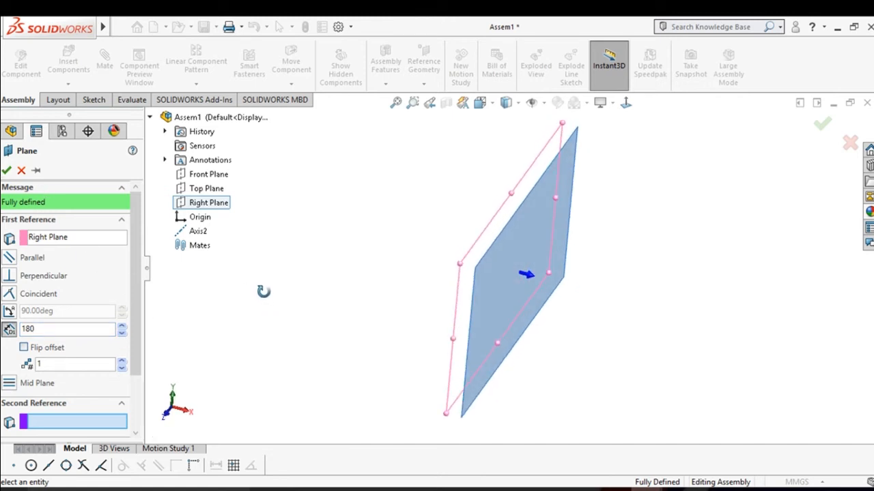
left_click(6, 171)
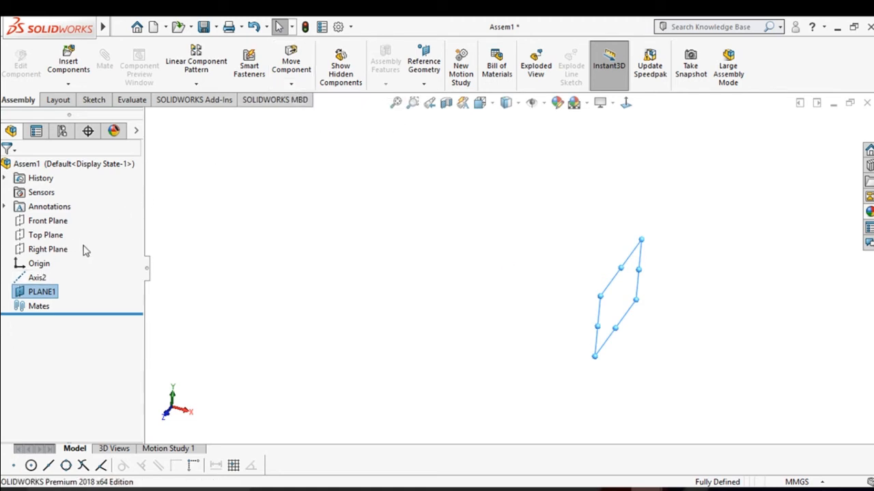
Create a second reference axis at the intersection of the offset plane PLANE1 and the Top Plane
left_click(423, 82)
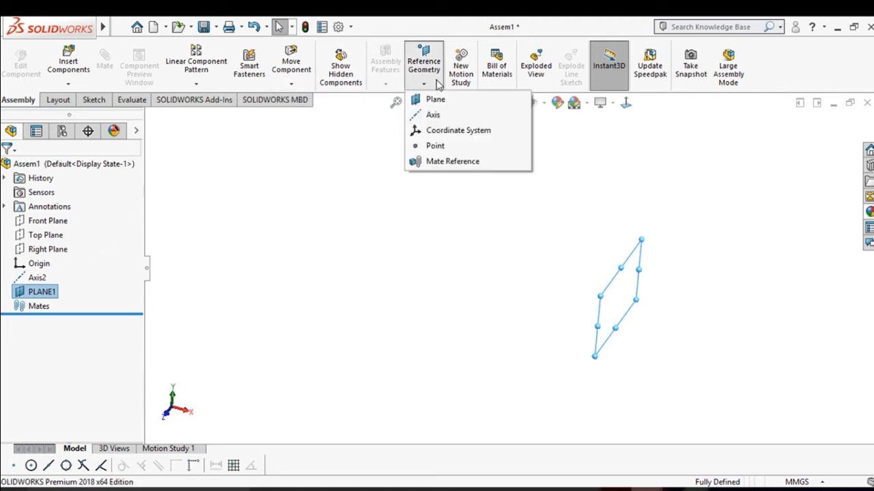
left_click(435, 114)
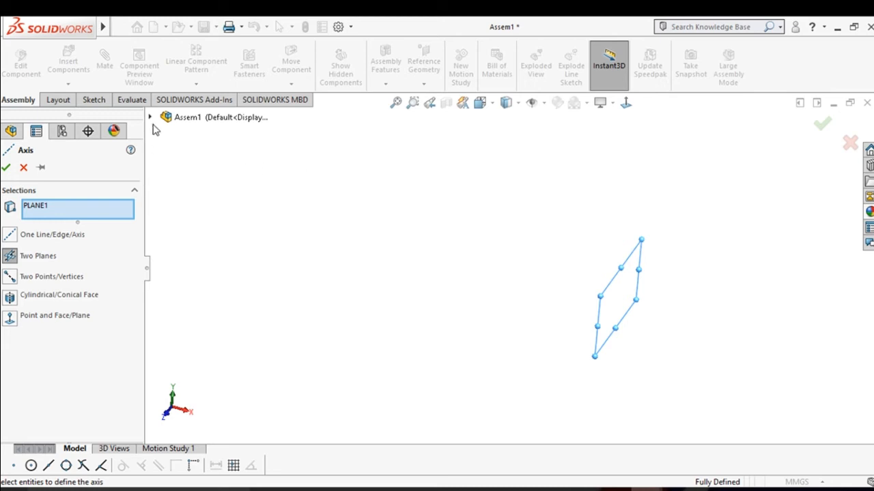
left_click(151, 117)
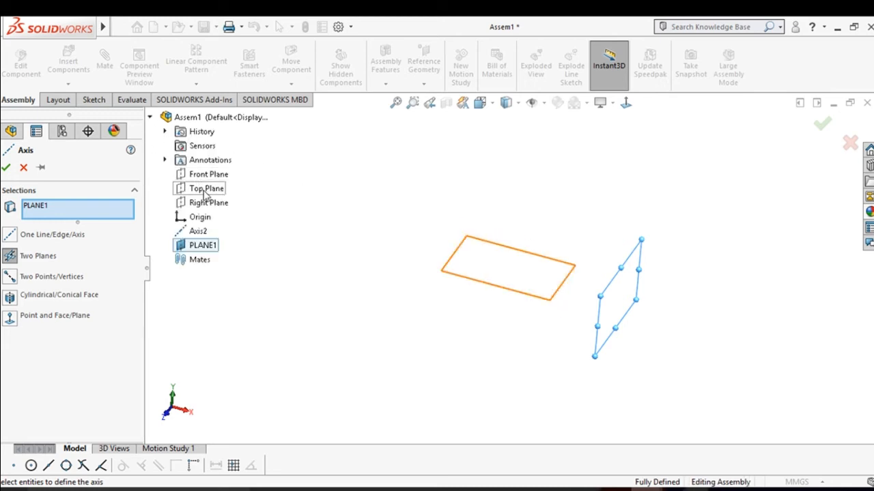
left_click(205, 189)
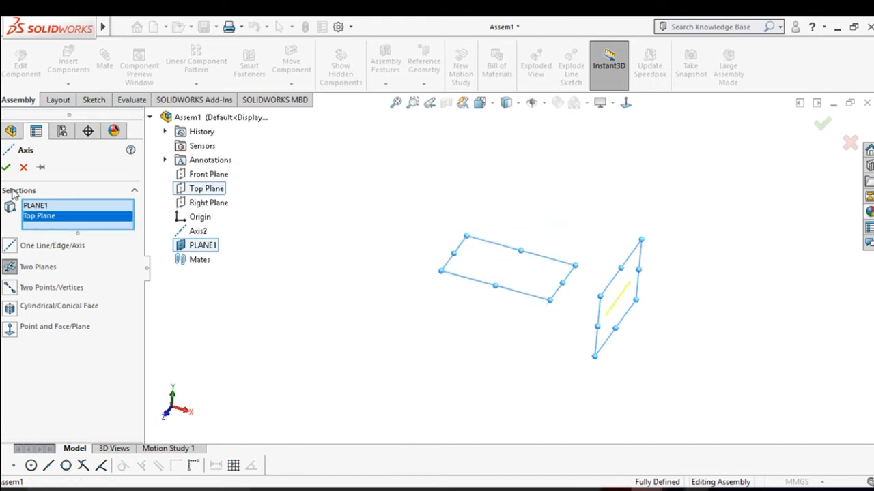
left_click(6, 167)
middle_click_drag(575, 309, 536, 328)
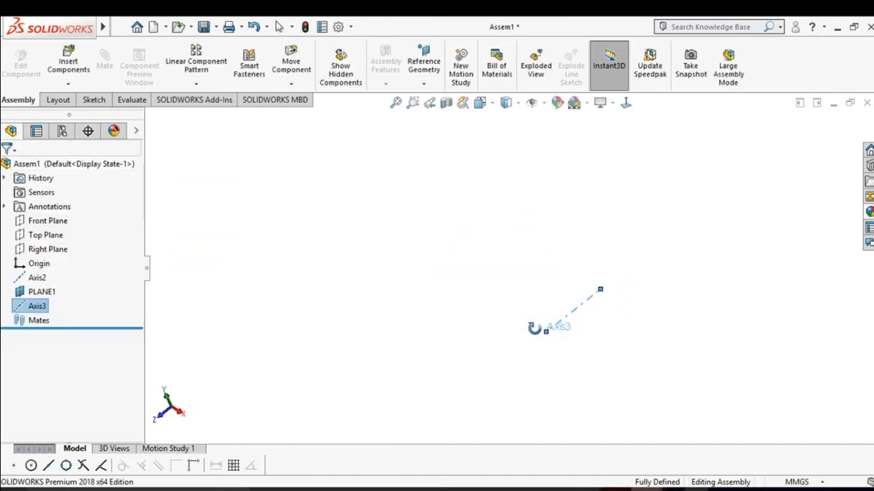
Turn on the display of axes so that both reference axes, Axis2 and Axis3, are shown in the assembly
left_click(38, 277)
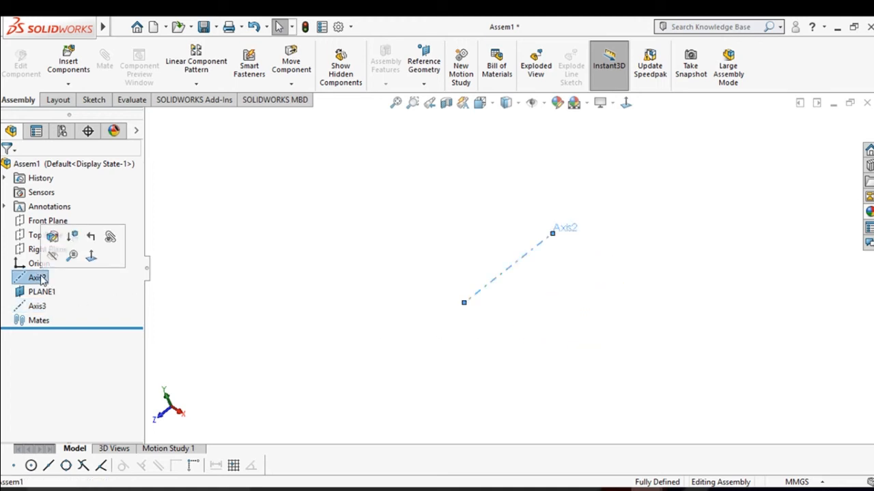
left_click(70, 257)
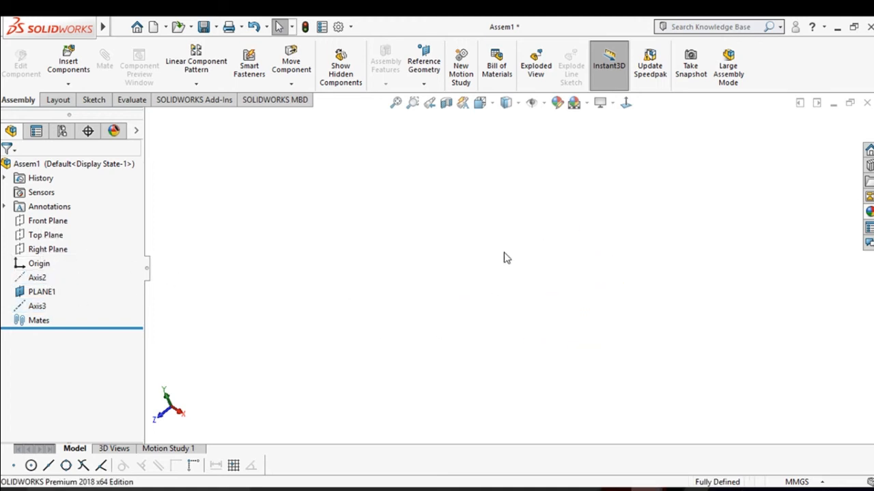
left_click(36, 306)
left_click(506, 101)
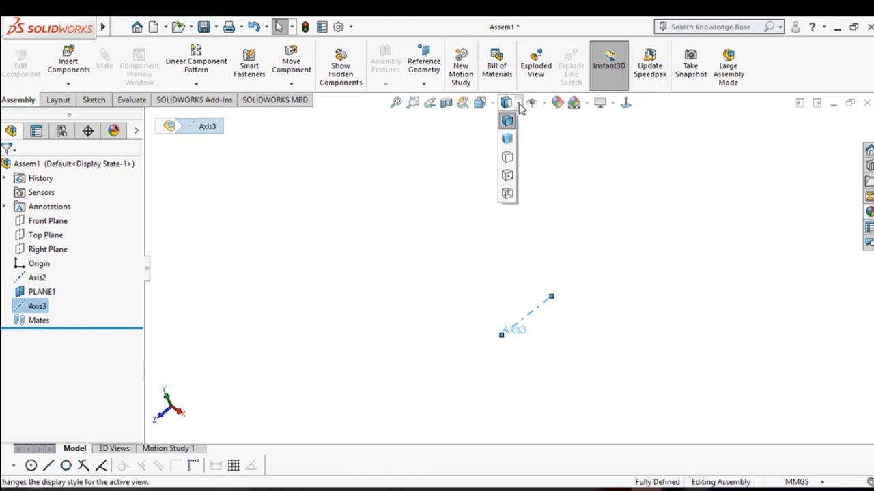
left_click(507, 121)
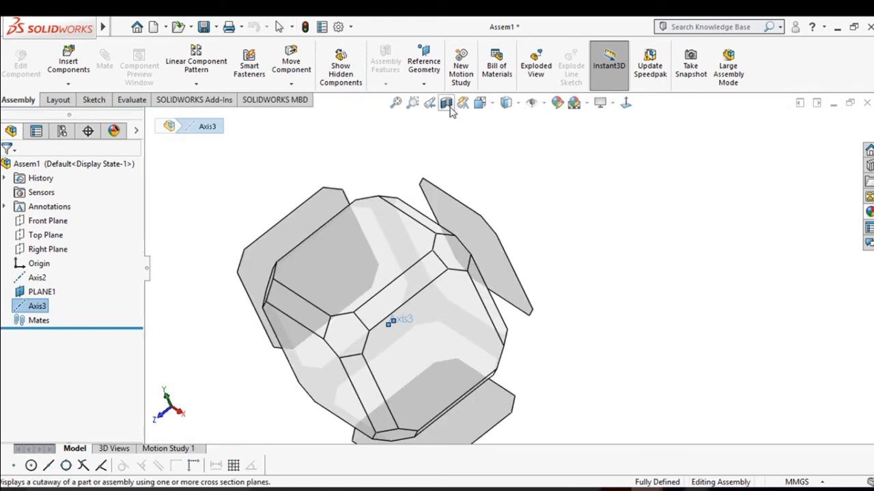
left_click(544, 103)
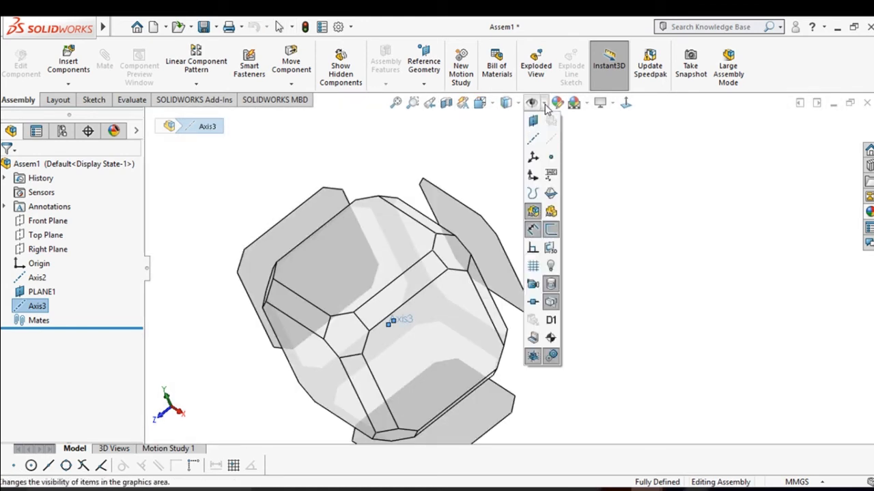
left_click(533, 140)
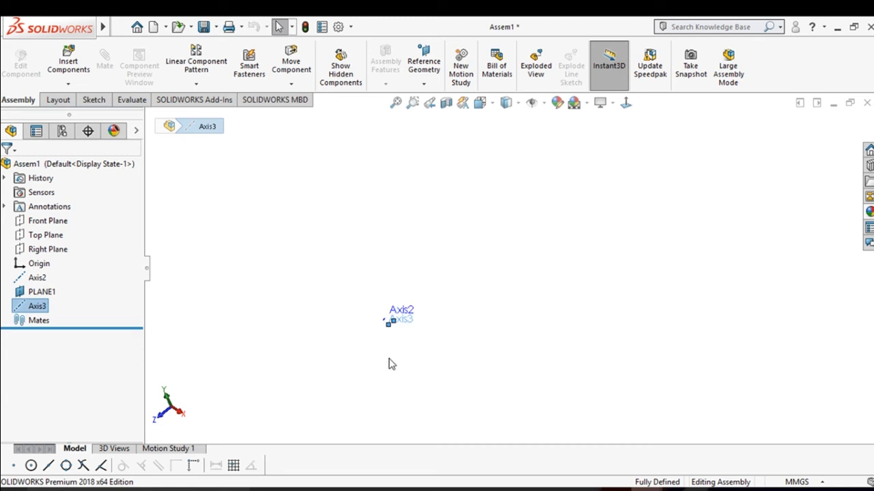
middle_click_drag(389, 362, 551, 302)
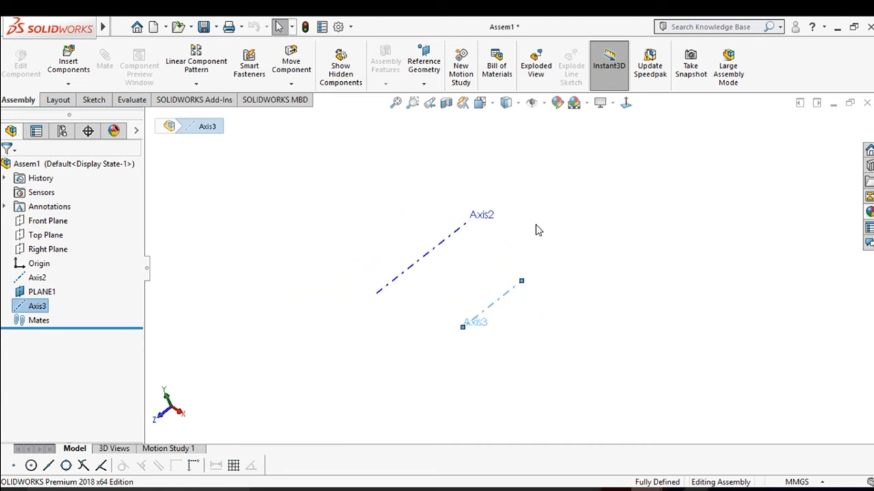
left_click(544, 103)
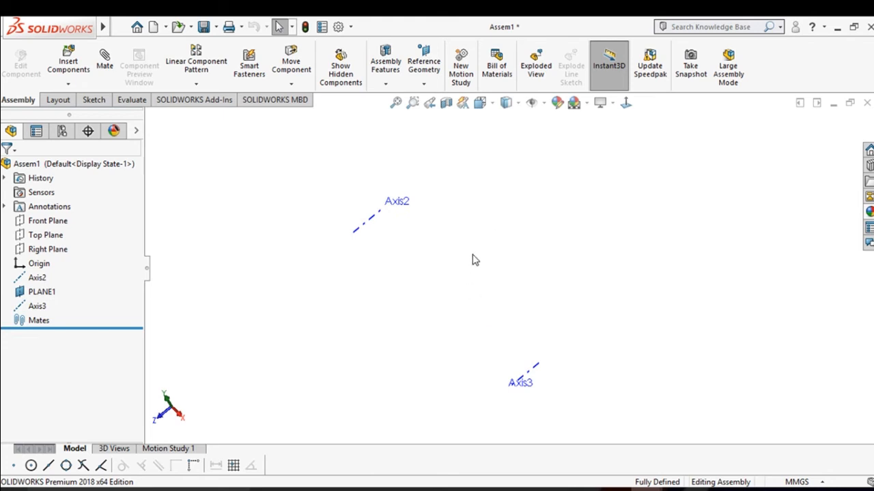
Insert the parts "big pully" and "small pully" from the "belt and pully" folder, placing them near Axis2 and Axis3 respectively
scroll(472, 260, "up", 1)
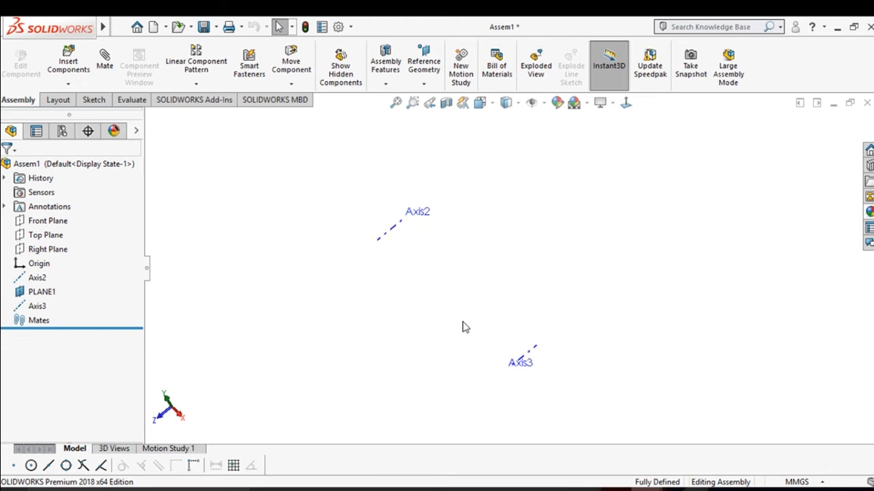
scroll(464, 324, "down", 1)
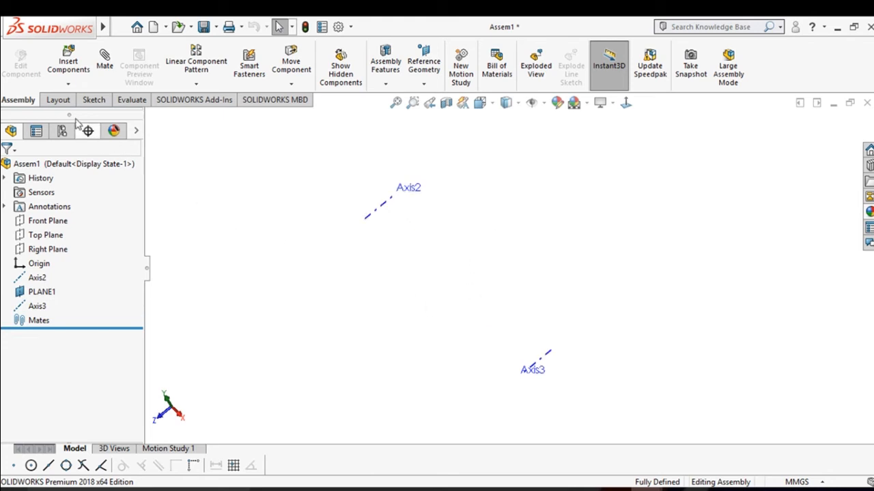
left_click(68, 83)
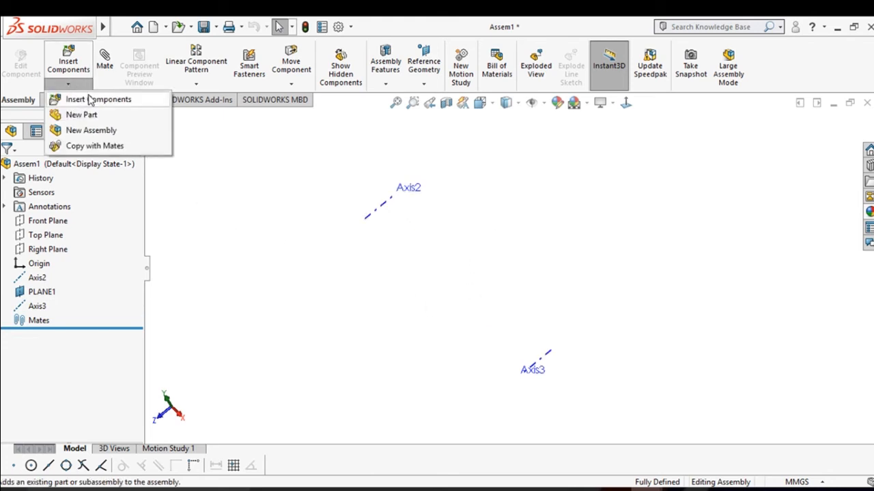
left_click(95, 100)
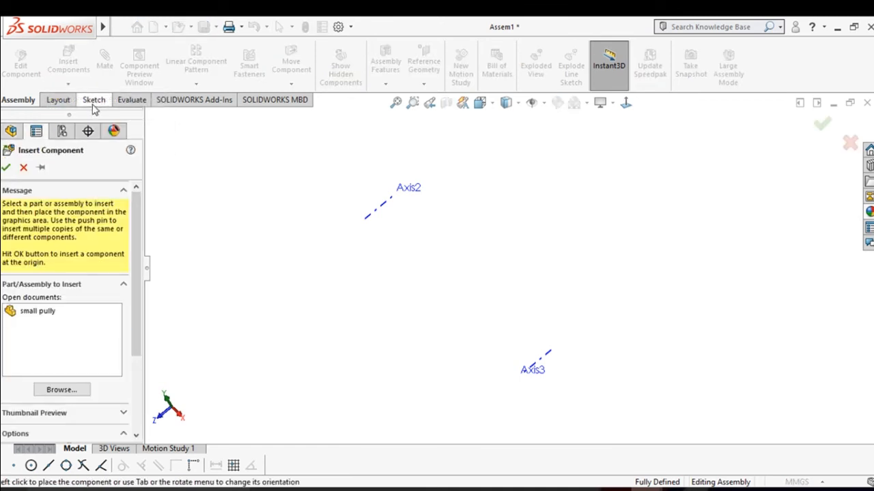
left_click(60, 389)
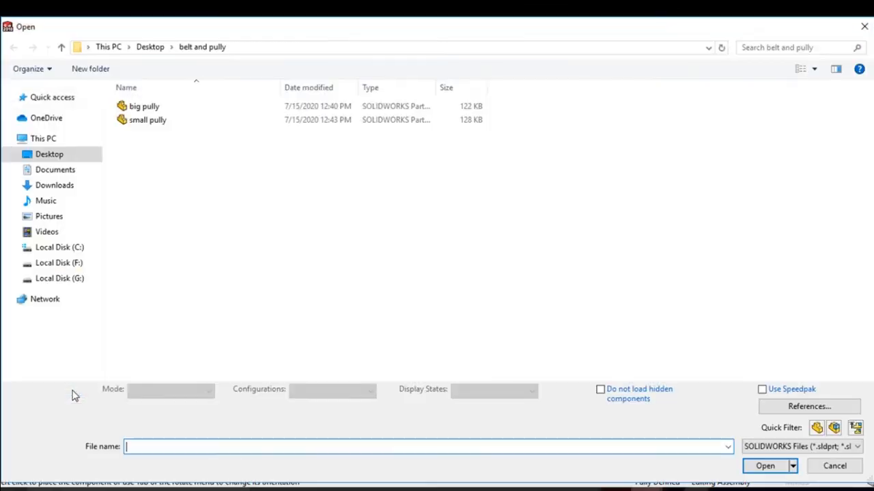
left_click_drag(196, 167, 140, 98)
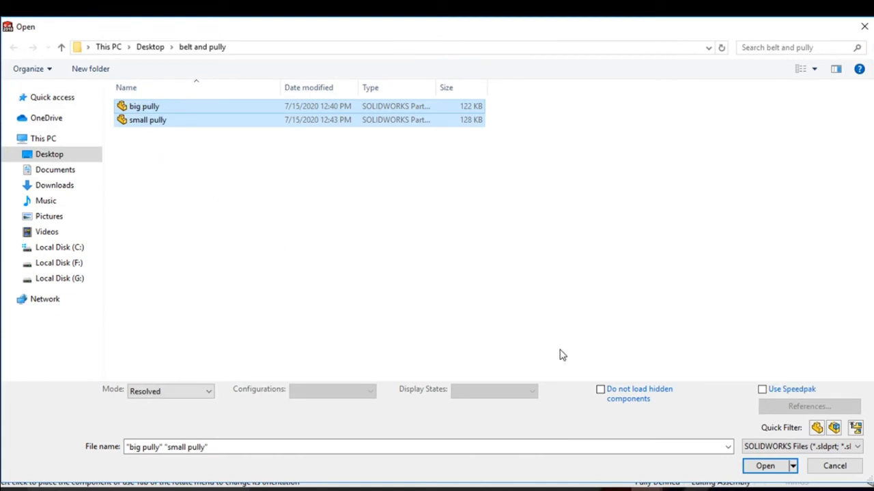
left_click(765, 465)
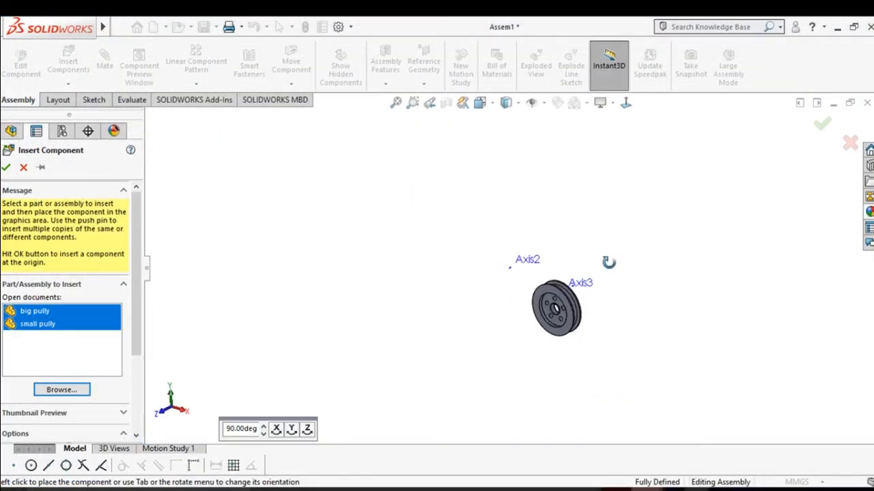
left_click(403, 237)
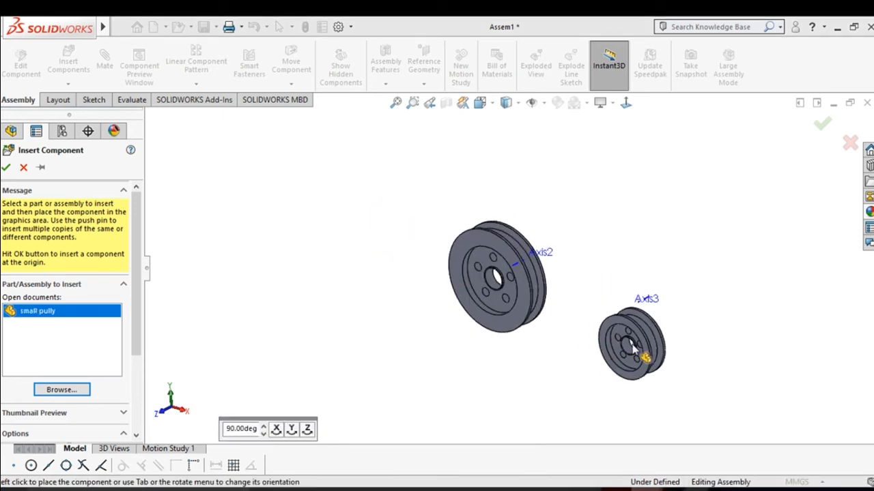
left_click(633, 348)
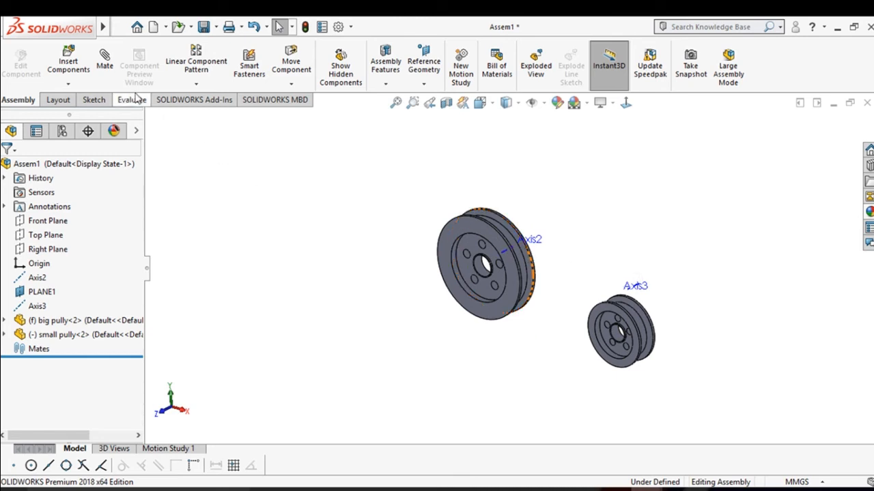
Try to mate the big pulley's centre bore concentric with Axis2
left_click(105, 59)
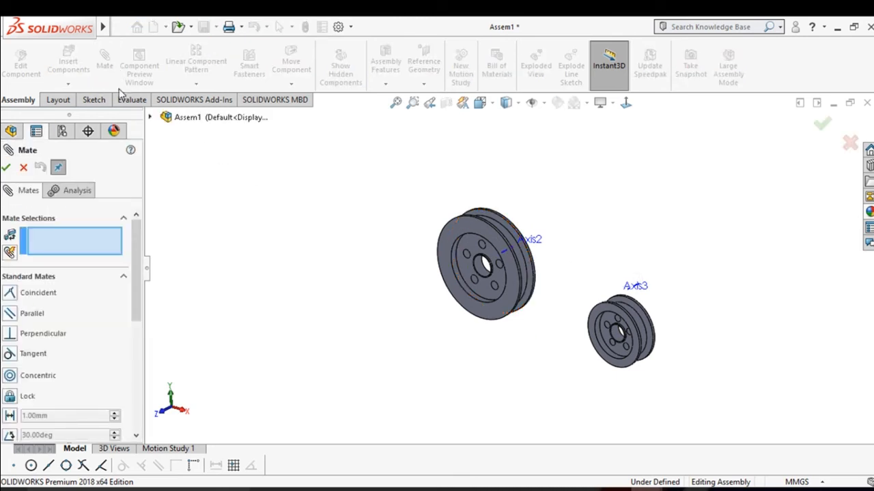
scroll(492, 270, "down", 8)
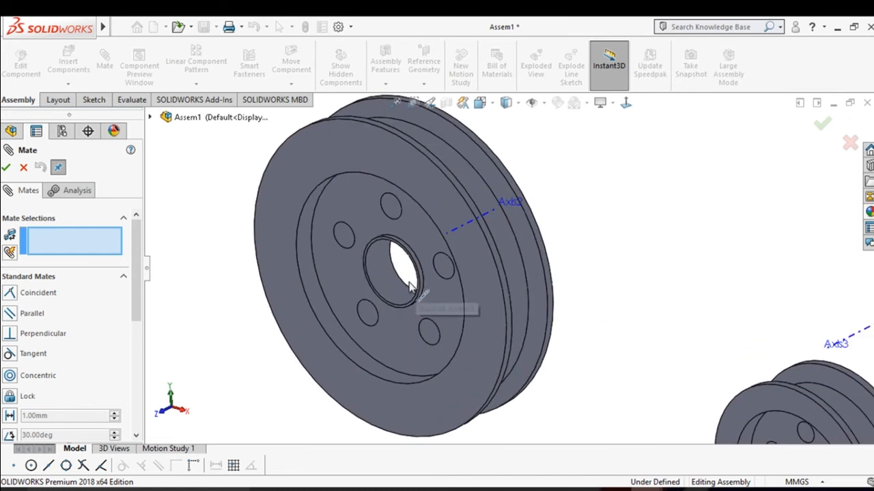
left_click(392, 276)
scroll(391, 275, "up", 5)
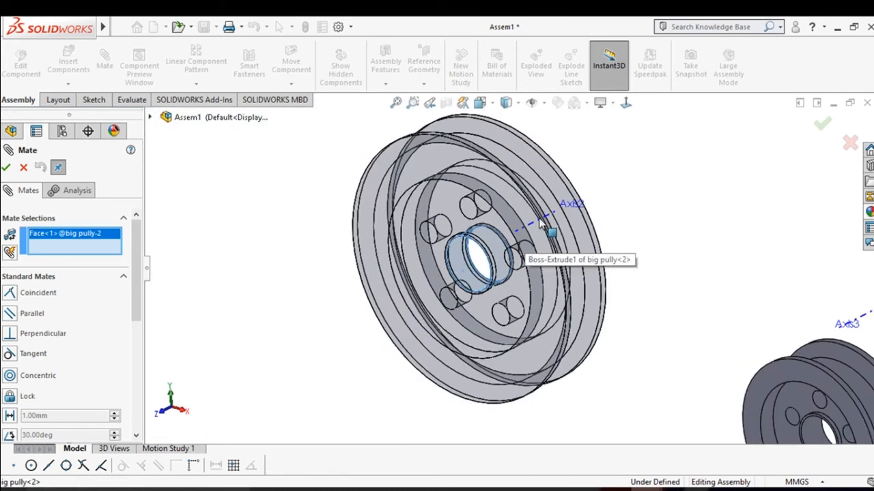
left_click(540, 225)
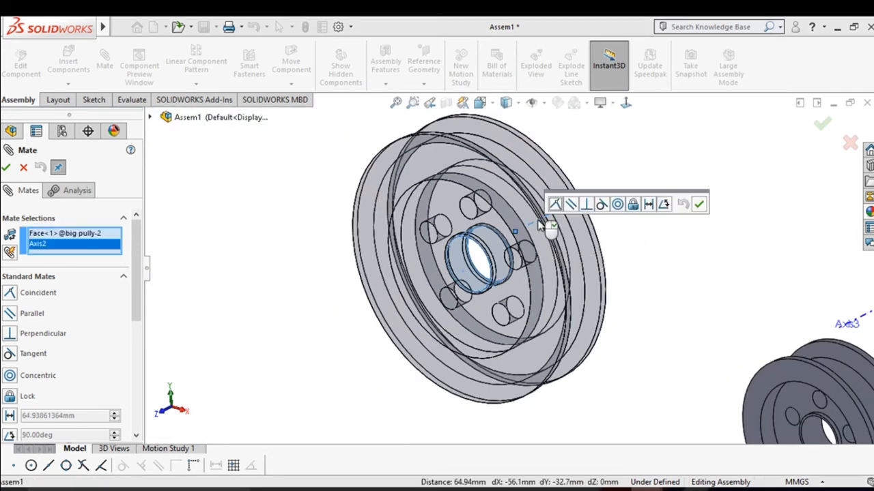
left_click(618, 205)
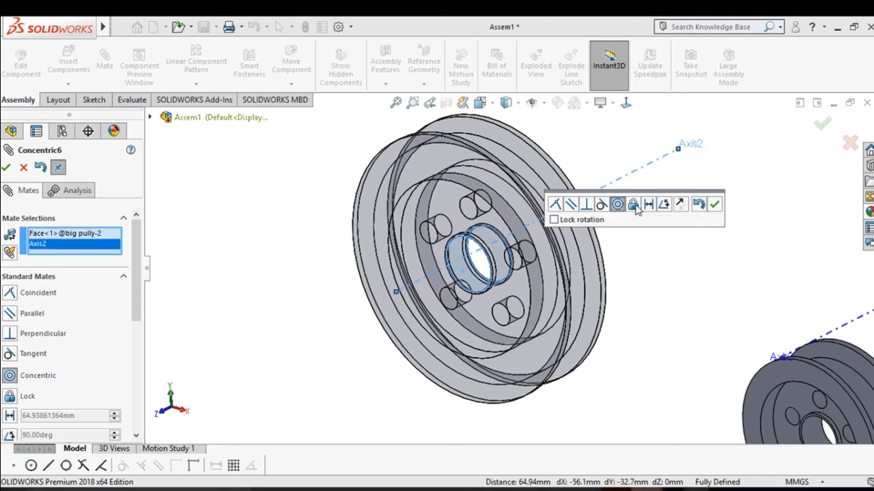
left_click(714, 205)
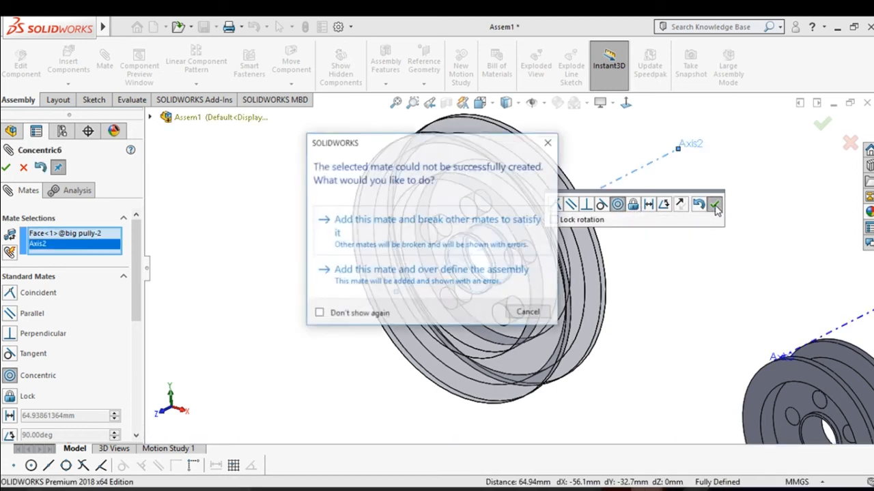
left_click(550, 145)
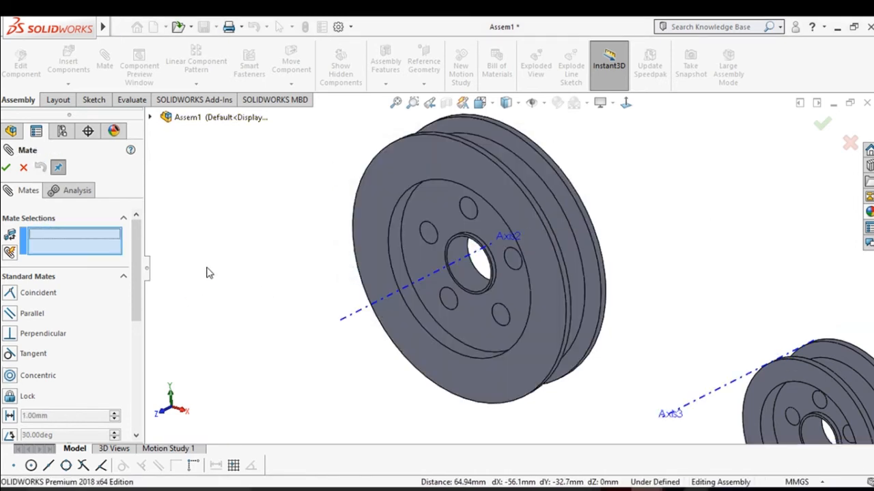
scroll(209, 273, "up", 5)
middle_click_drag(300, 299, 421, 295)
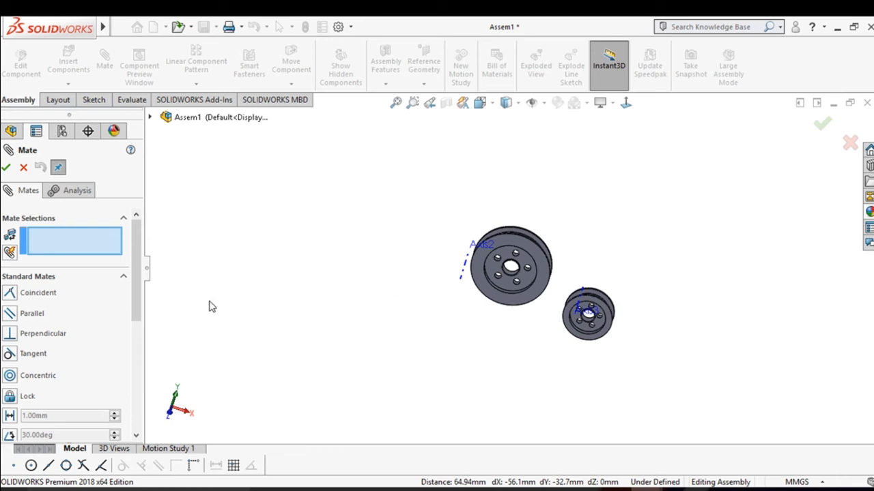
scroll(492, 232, "down", 5)
left_click(515, 285)
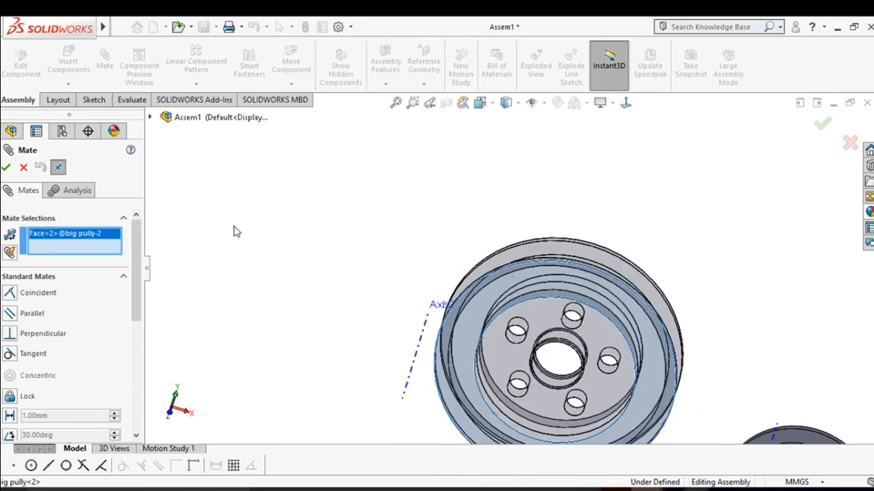
key("Escape")
Float the fixed big pulley and move it upward off Axis2
scroll(505, 281, "up", 5)
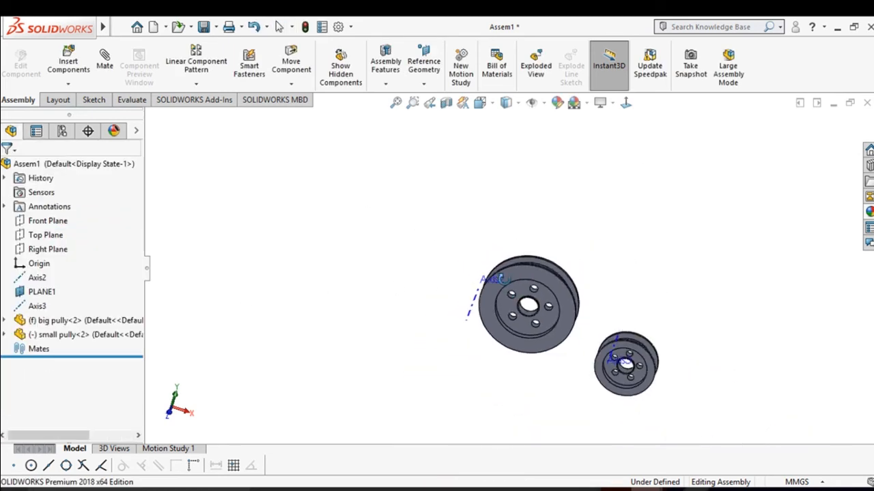
left_click(504, 273)
right_click(505, 273)
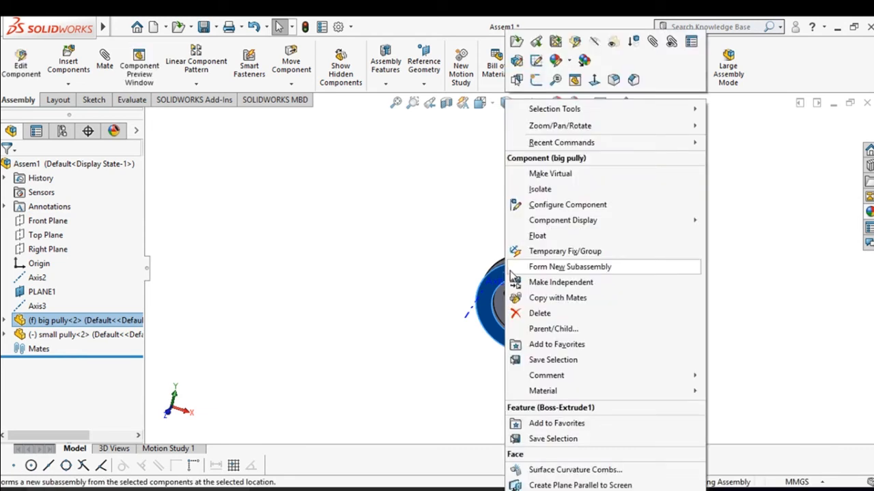
left_click(559, 236)
scroll(553, 269, "up", 4)
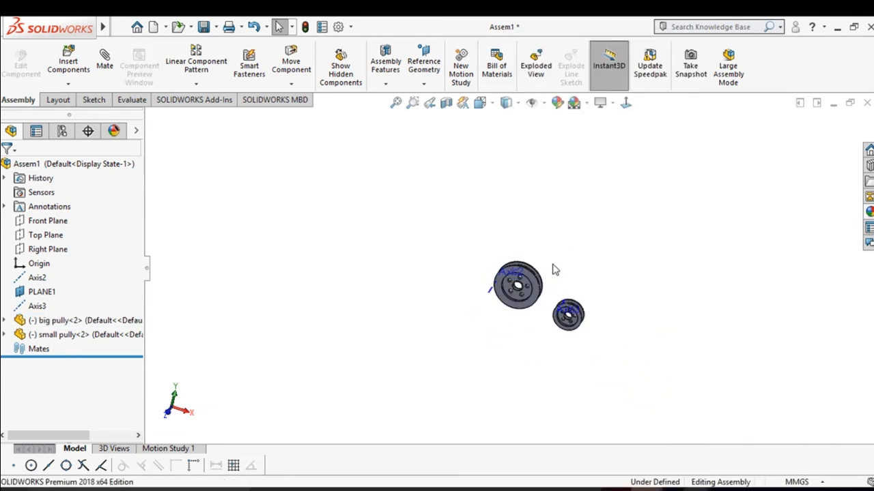
scroll(483, 279, "down", 4)
left_click_drag(479, 269, 489, 221)
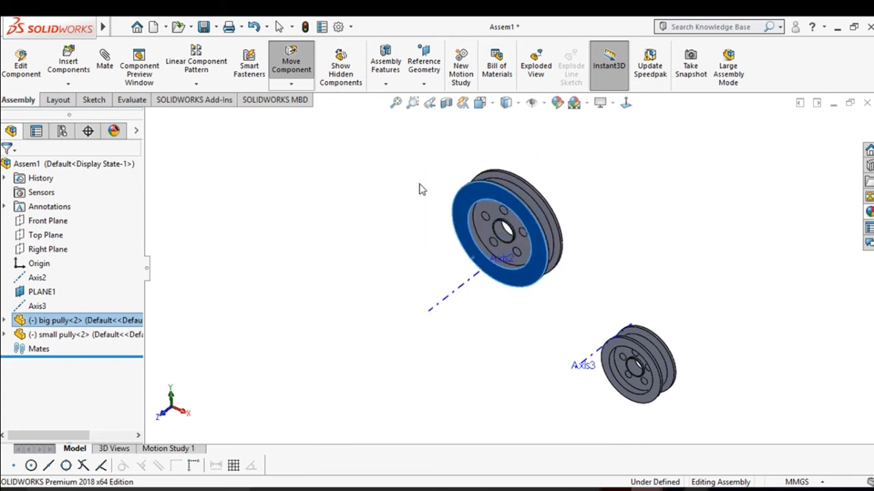
left_click(386, 182)
scroll(369, 209, "up", 2)
scroll(271, 122, "down", 1)
scroll(500, 258, "up", 3)
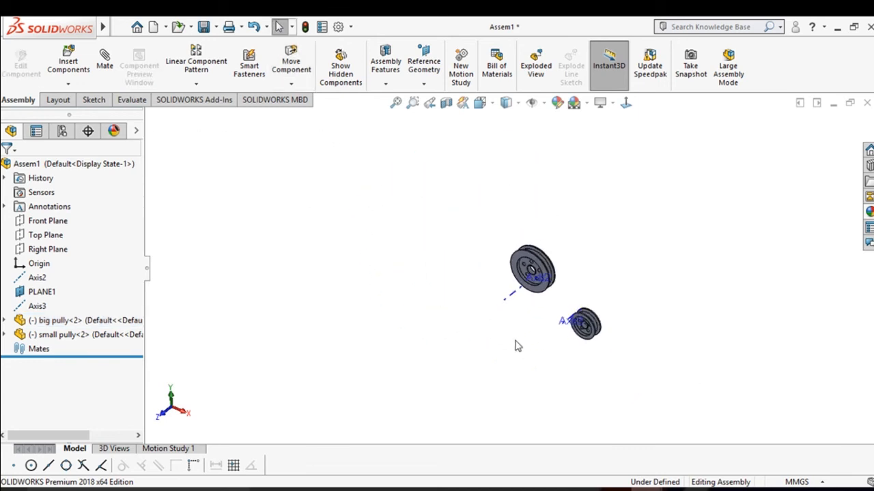
scroll(546, 328, "down", 3)
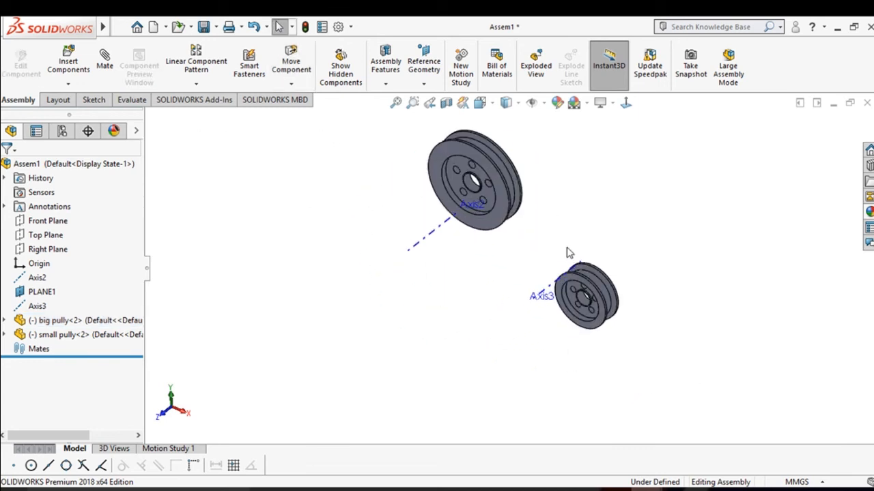
Add a concentric mate between Axis2 and the big pulley's centre bore
left_click(105, 61)
scroll(478, 221, "down", 3)
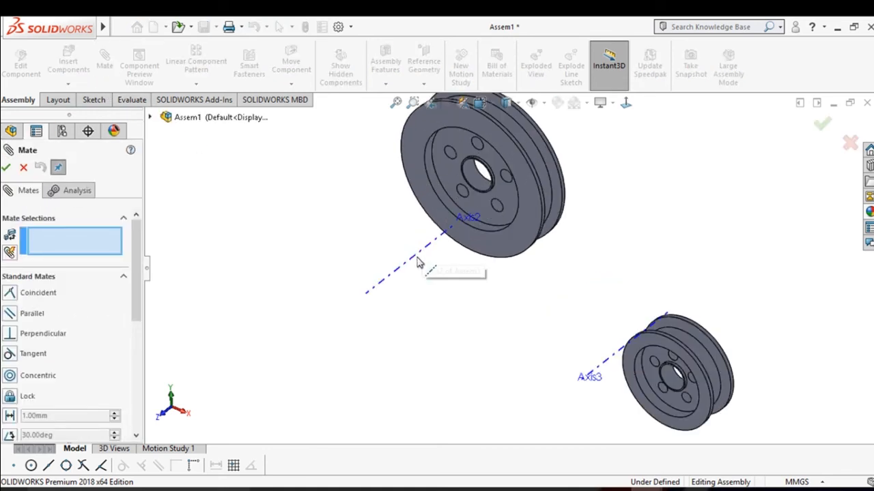
left_click(423, 263)
scroll(464, 193, "down", 3)
scroll(463, 193, "down", 2)
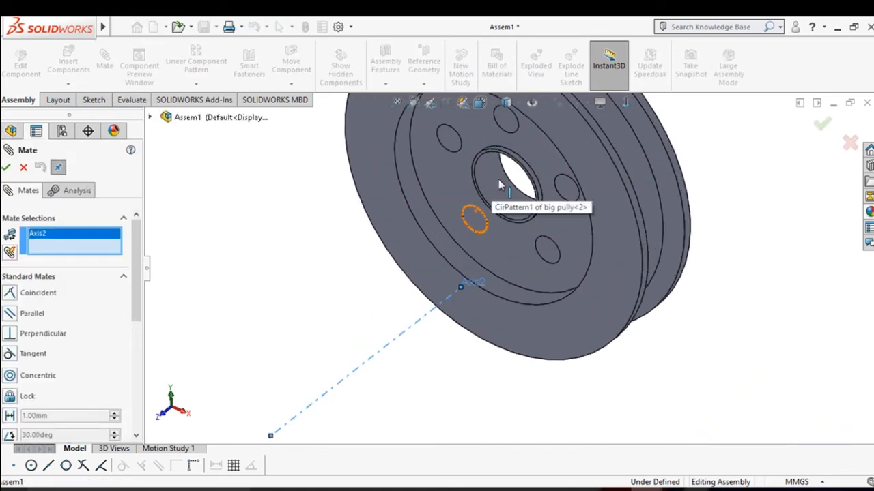
left_click(470, 212)
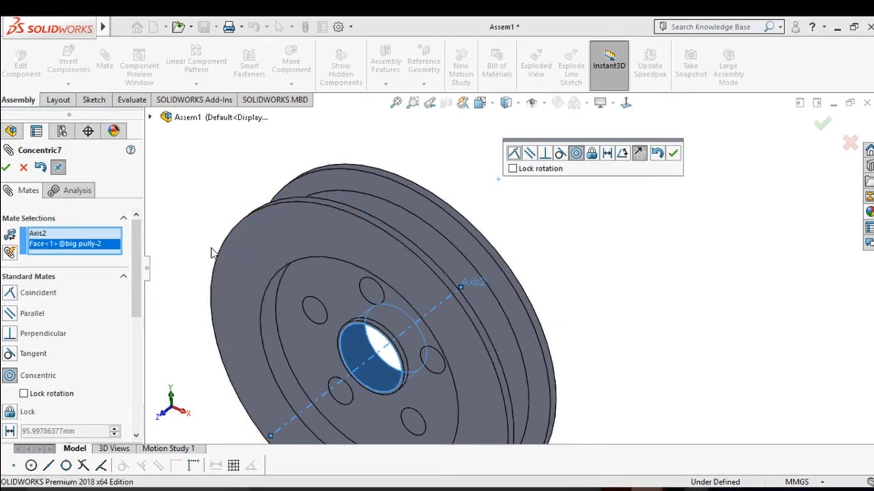
left_click(673, 157)
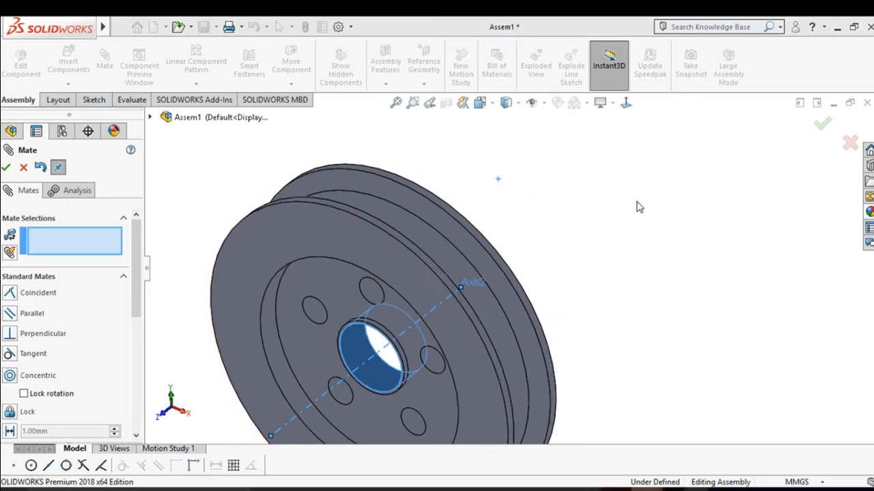
Add a concentric mate between the small pulley's centre bore and Axis3
scroll(614, 239, "up", 5)
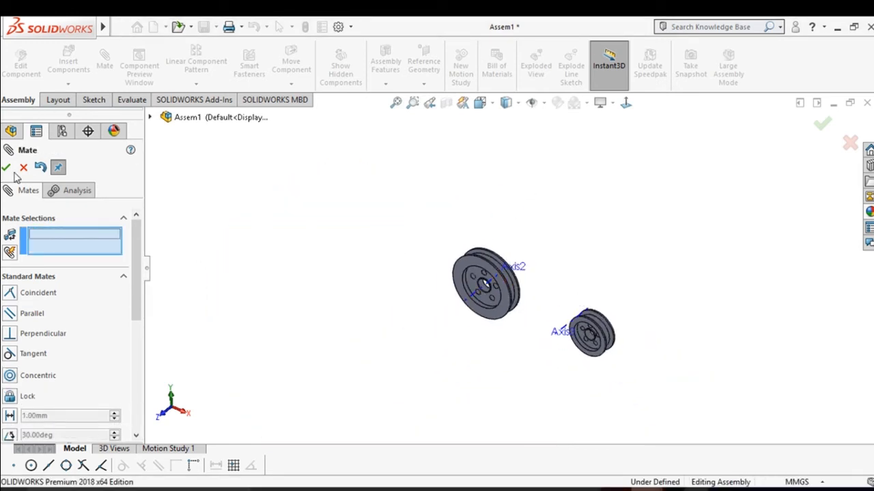
scroll(594, 348, "down", 5)
left_click(542, 277)
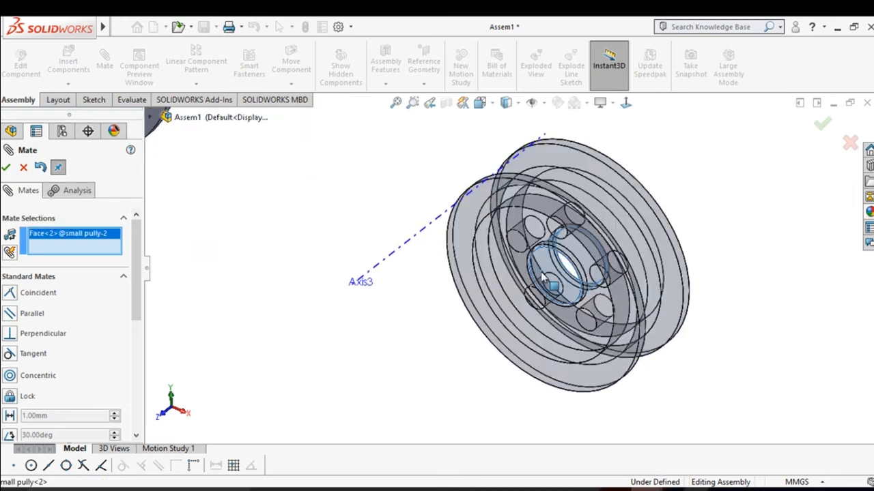
left_click(380, 262)
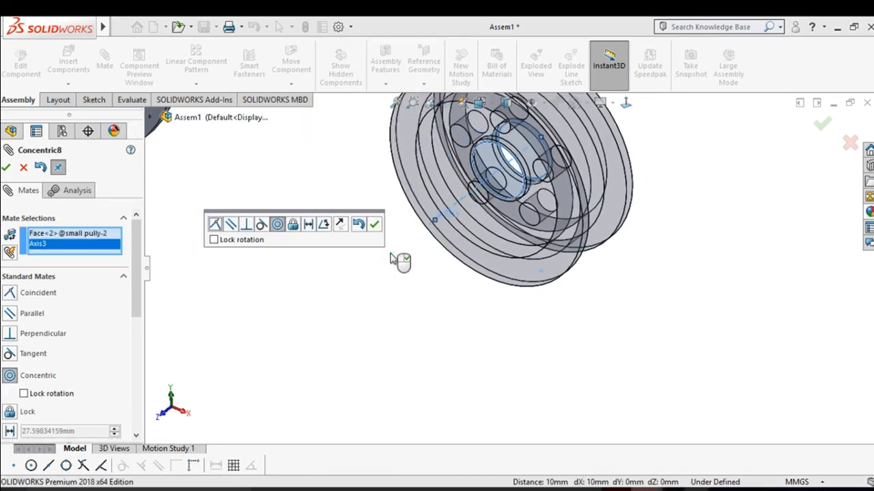
left_click(374, 228)
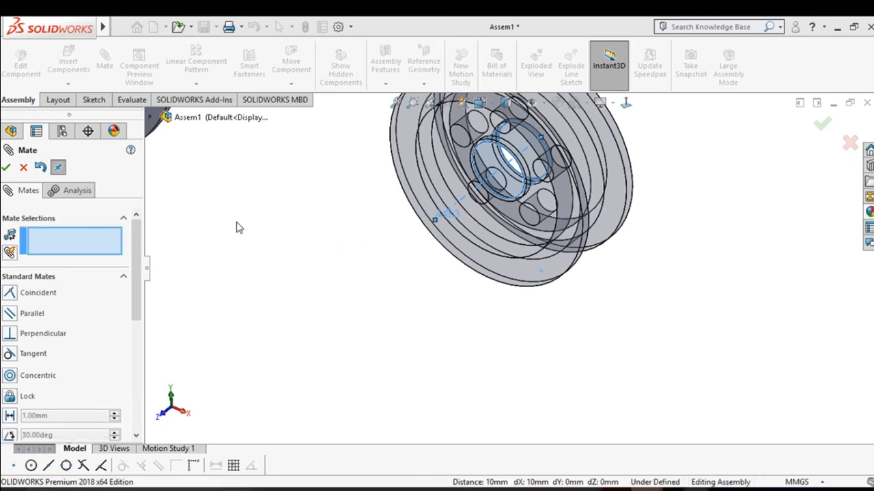
Add a coincident mate between the front rim faces of the big and small pulleys and finish mating
scroll(346, 221, "up", 3)
middle_click_drag(384, 218, 364, 149)
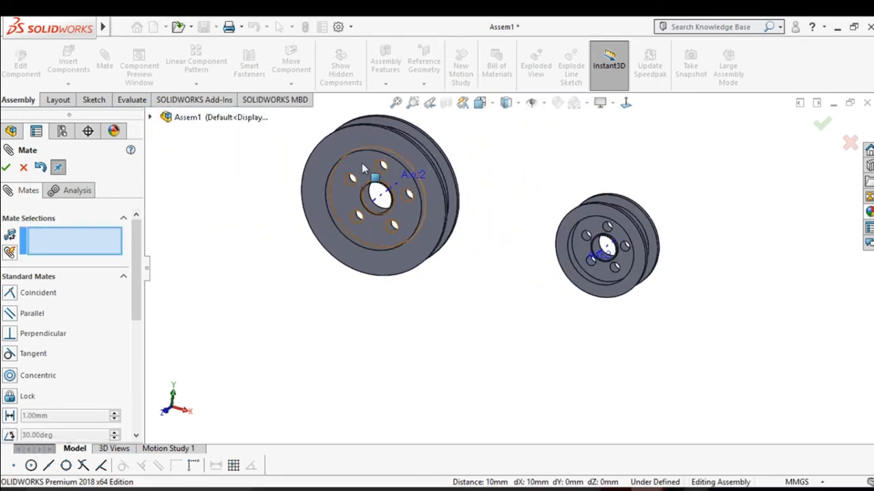
left_click(360, 148)
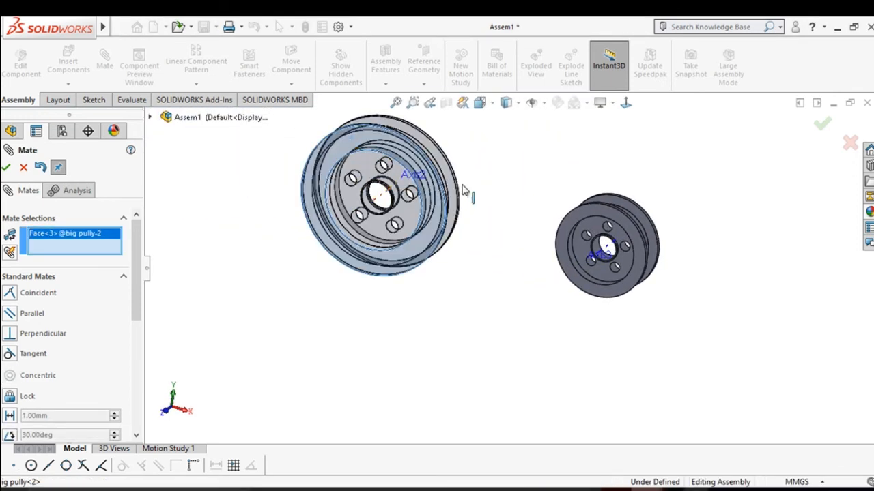
left_click(575, 216)
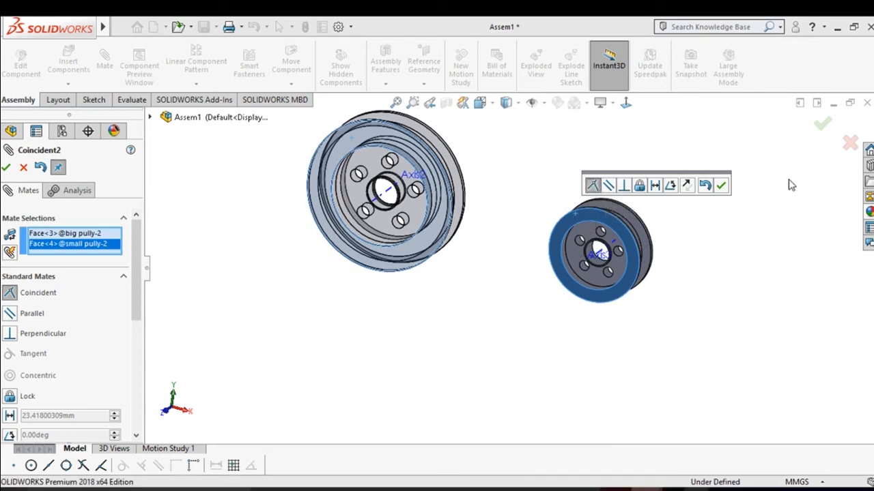
left_click(723, 187)
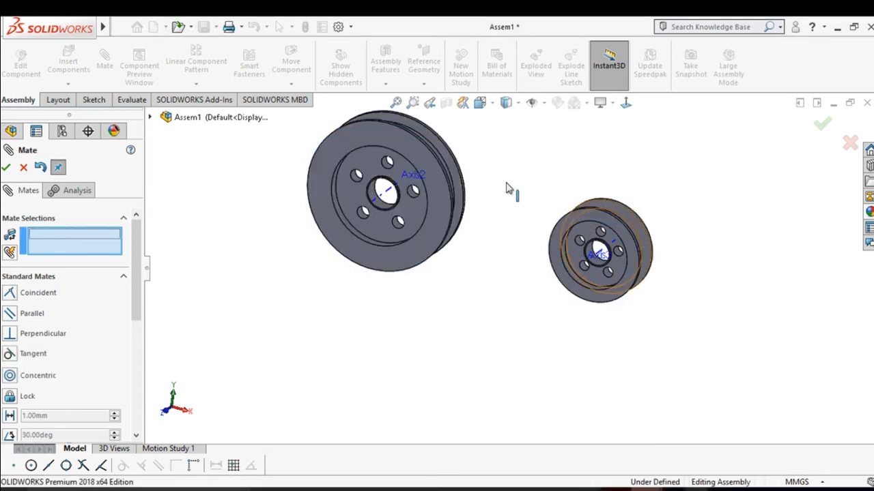
left_click(6, 168)
Hide the reference axes Axis2 and Axis3
middle_click_drag(673, 305, 429, 280)
left_click(38, 278)
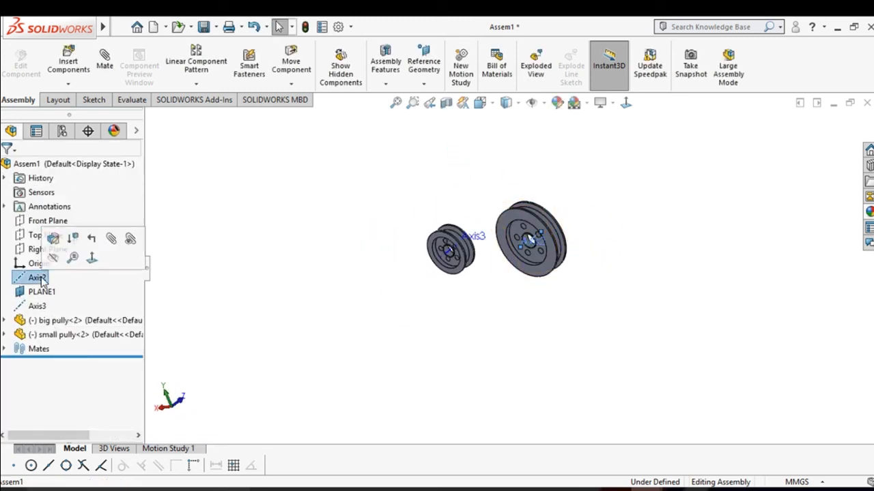
left_click(53, 236)
left_click(37, 306)
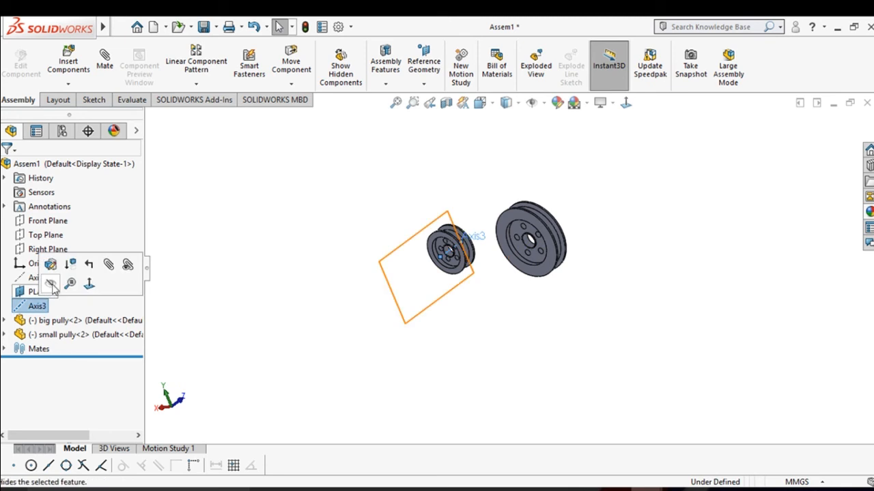
left_click(53, 264)
Start a Belt/Chain feature with the groove faces of the big and small pulleys as belt members
middle_click_drag(427, 287, 512, 221)
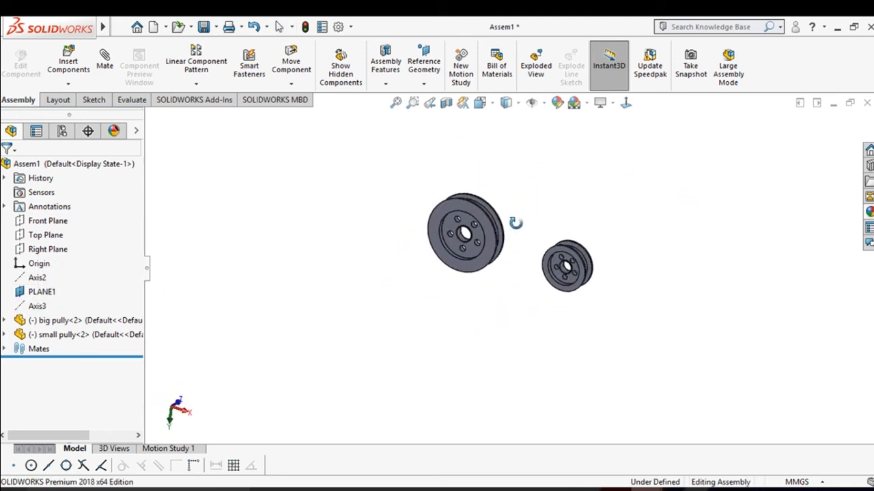
scroll(523, 218, "down", 3)
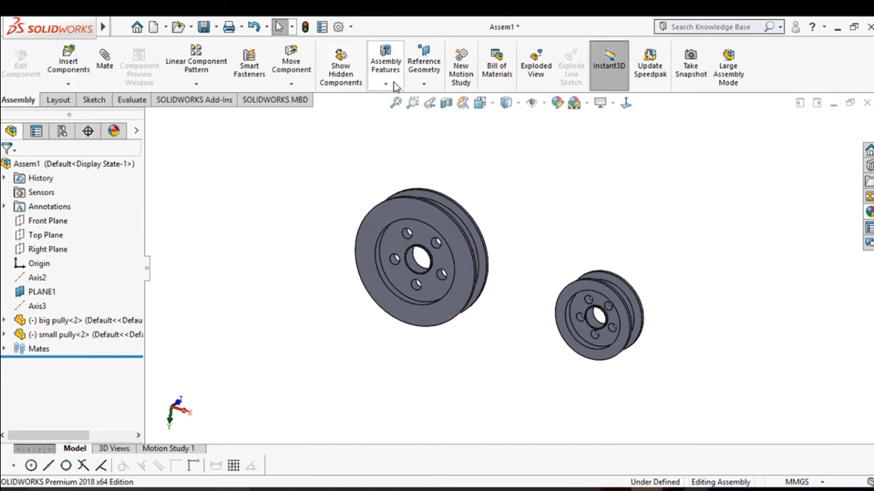
left_click(393, 83)
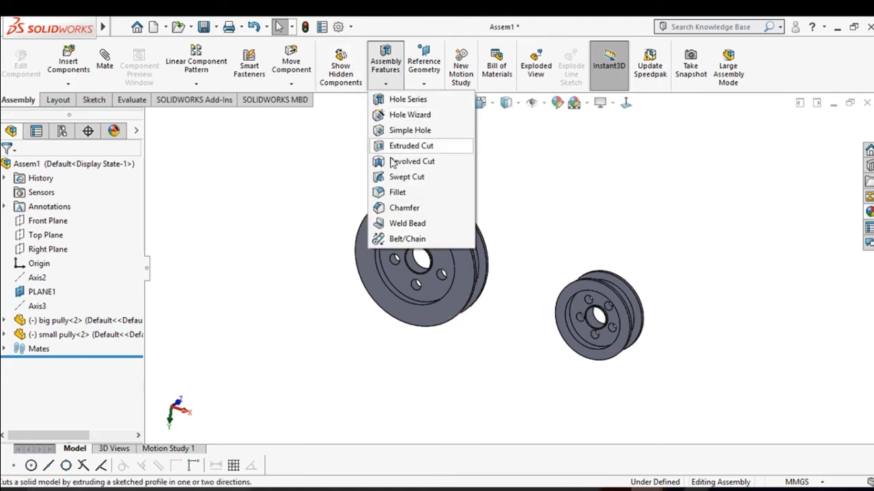
left_click(412, 240)
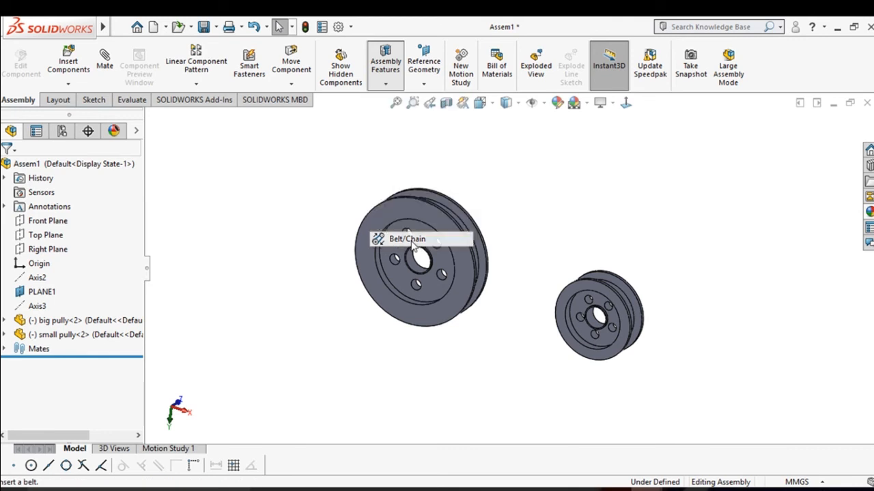
middle_click_drag(437, 259, 462, 251)
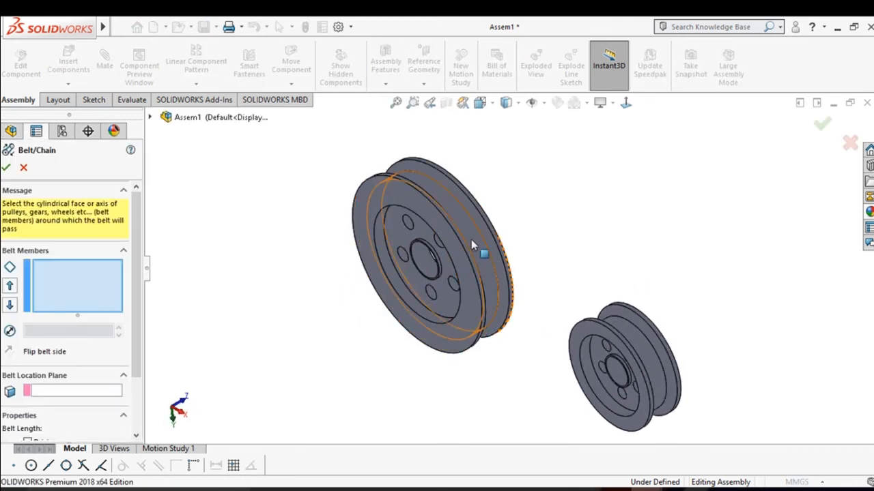
left_click(470, 239)
scroll(641, 352, "down", 5)
left_click(628, 343)
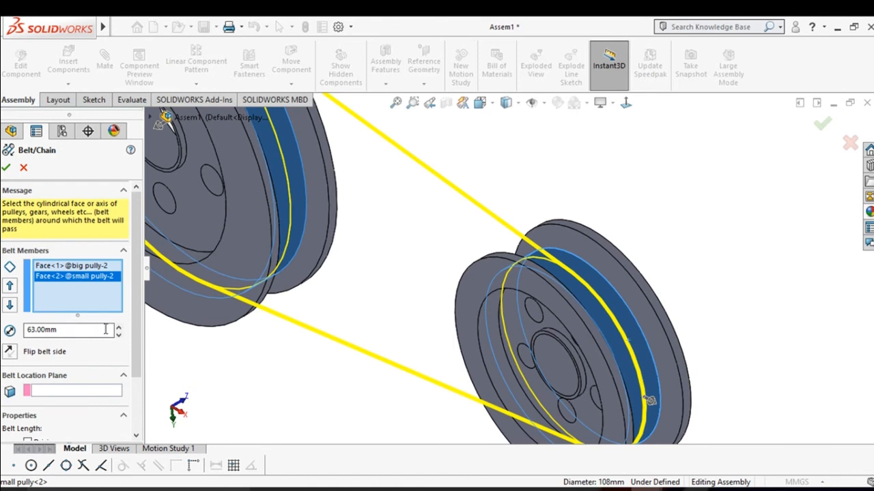
Enable creation of a belt part, accept the belt feature and save the assembly as belt
left_click_drag(137, 321, 139, 391)
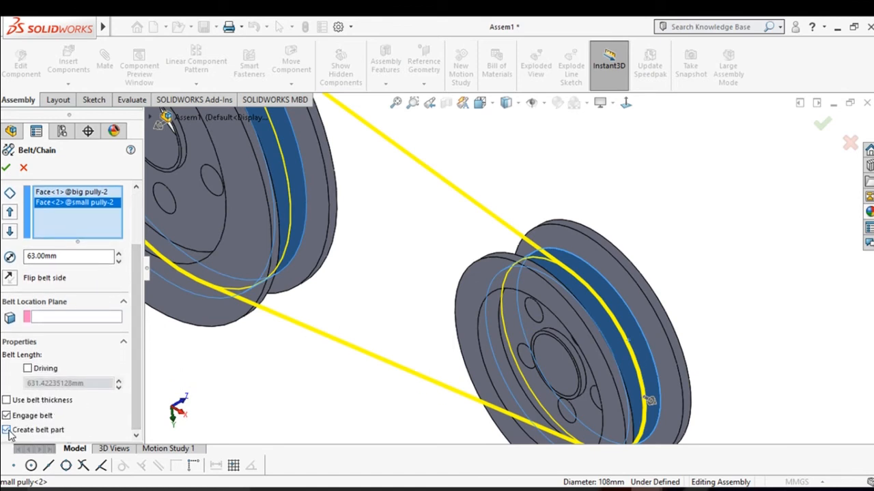
left_click(6, 168)
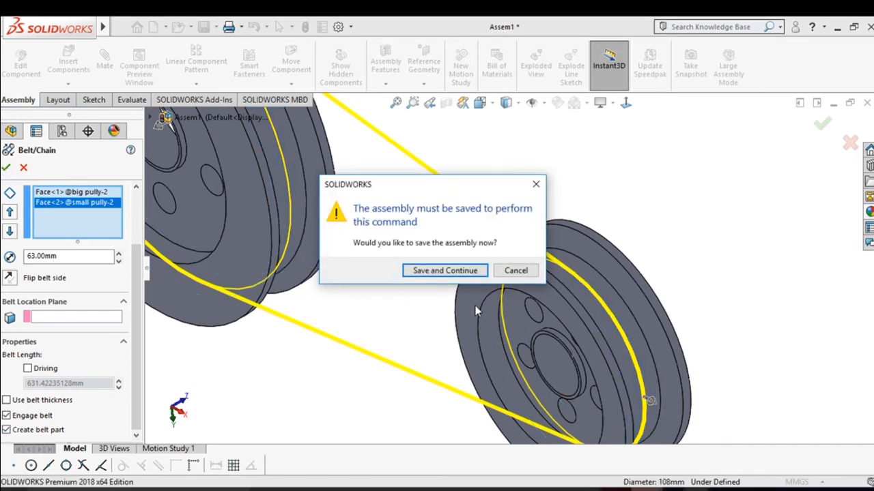
left_click(444, 271)
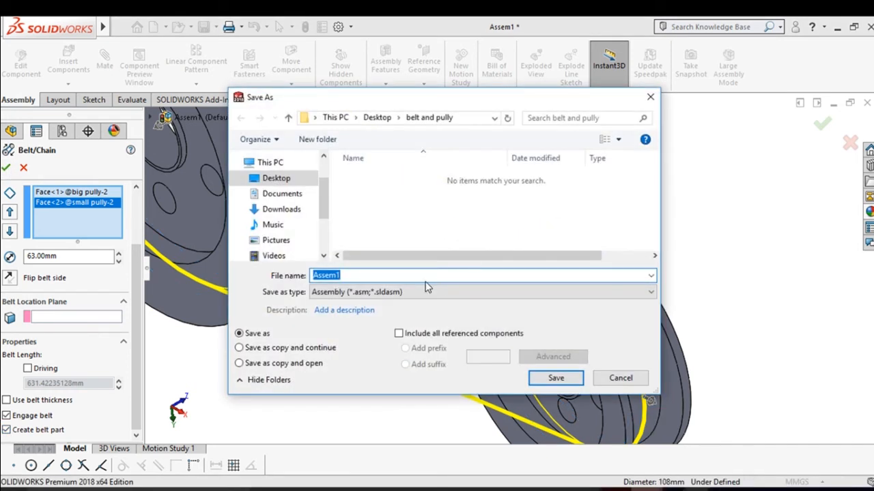
type("belt")
left_click(546, 376)
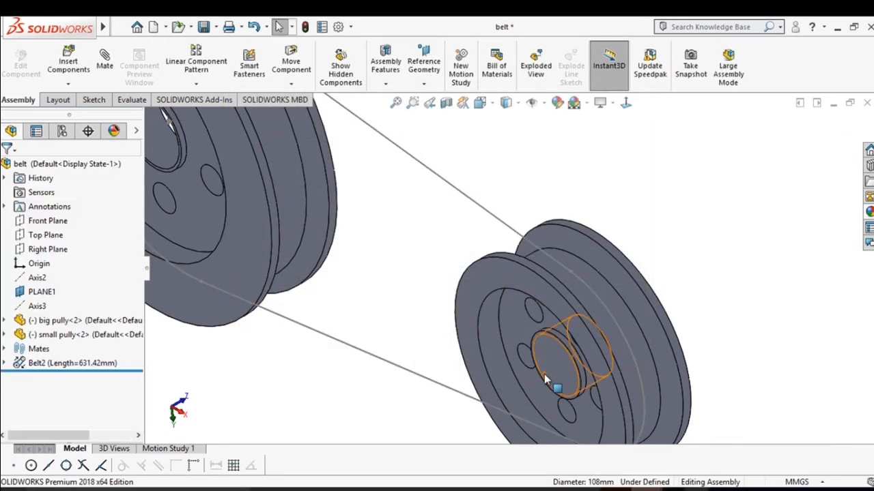
Expand the new belt feature and open its belt part in a separate window
scroll(498, 339, "up", 3)
middle_click_drag(498, 340, 437, 321)
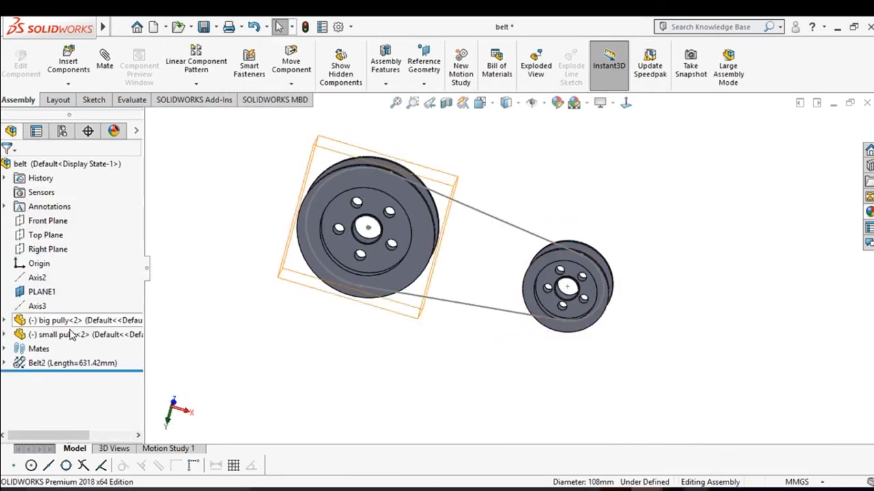
left_click(106, 365)
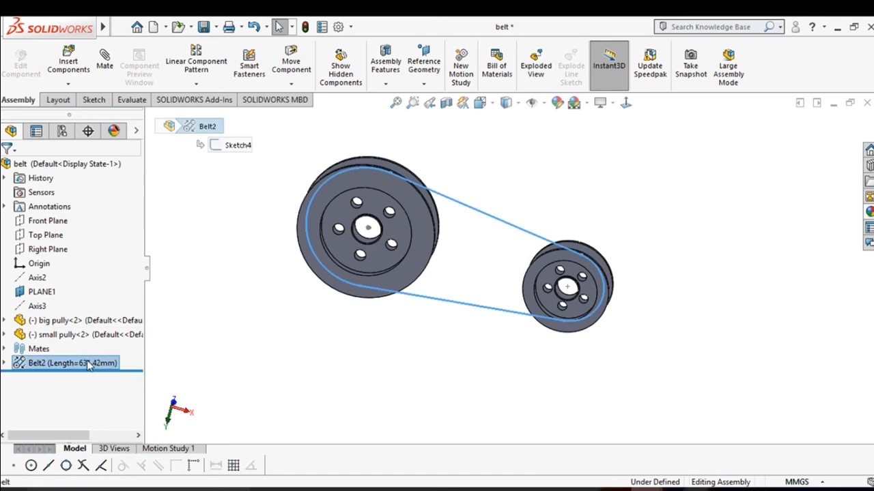
left_click(87, 364)
left_click(249, 382)
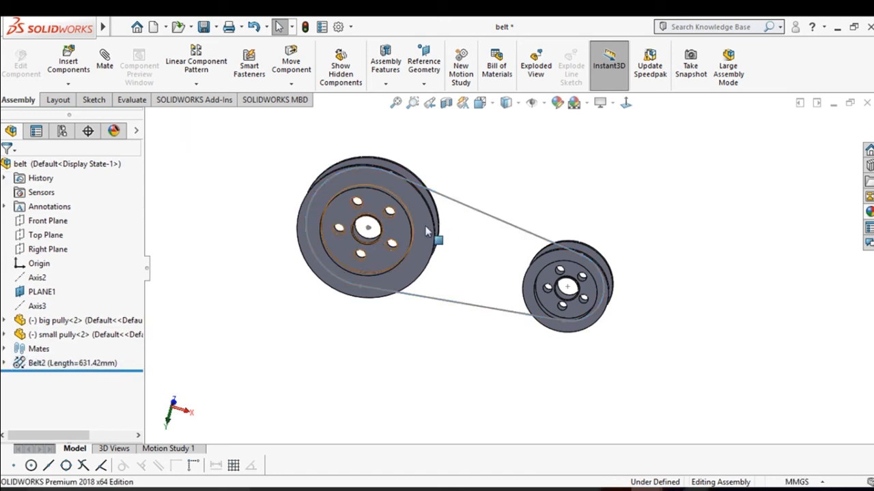
left_click(469, 207)
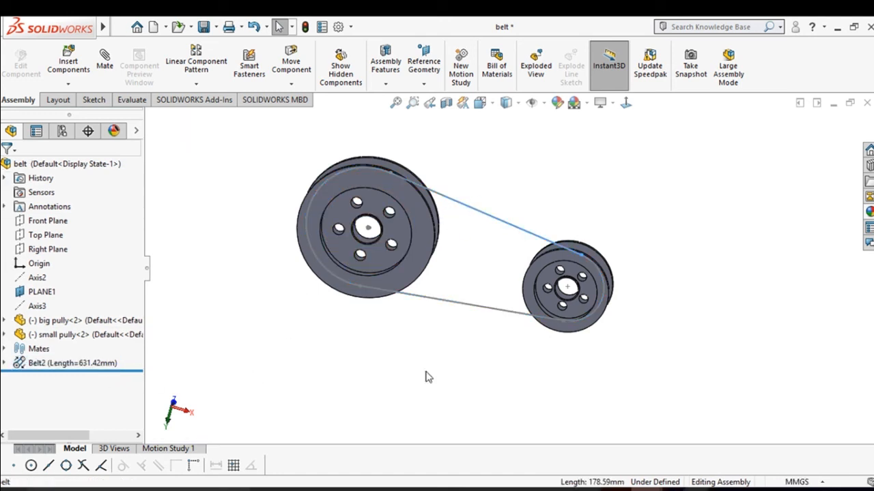
left_click(394, 371)
left_click(5, 364)
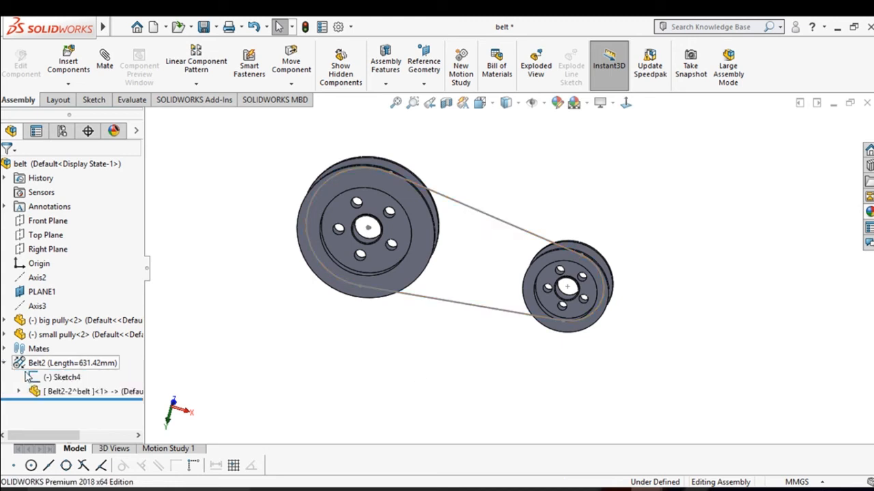
left_click(68, 391)
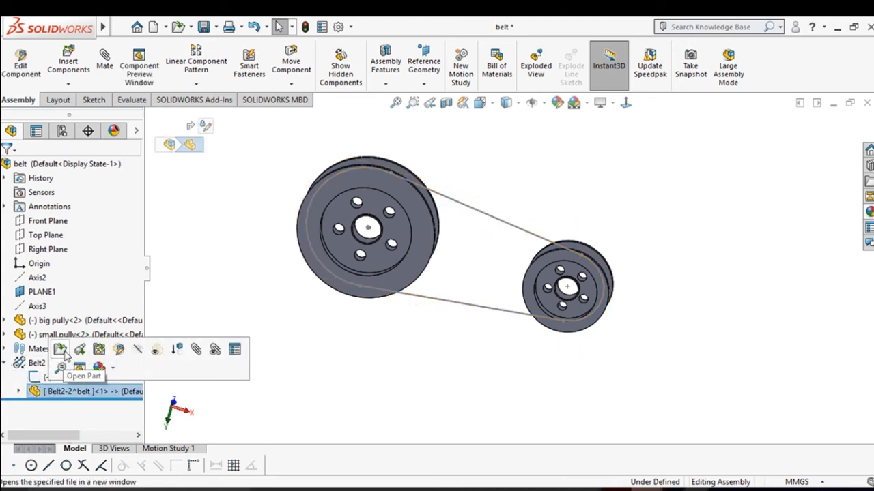
left_click(64, 351)
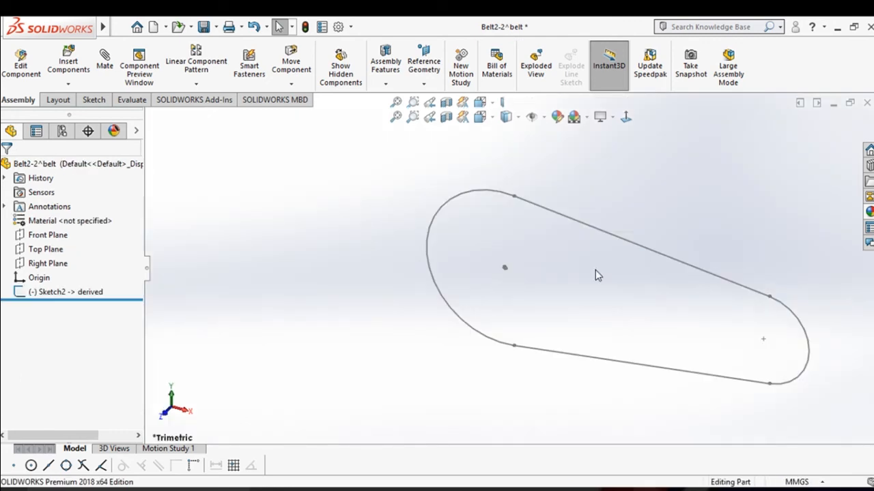
Start a sketch on the belt part's Right Plane and view it face-on
key("ctrl+1")
left_click(47, 264)
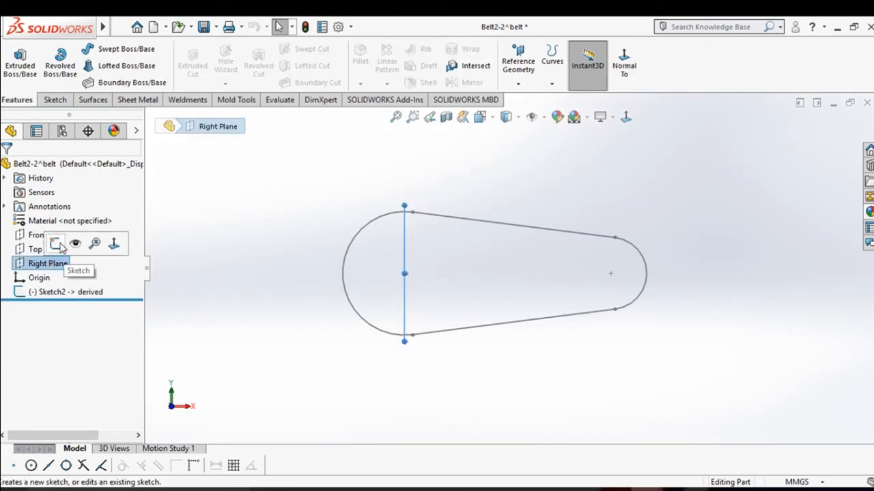
left_click(57, 244)
left_click(627, 118)
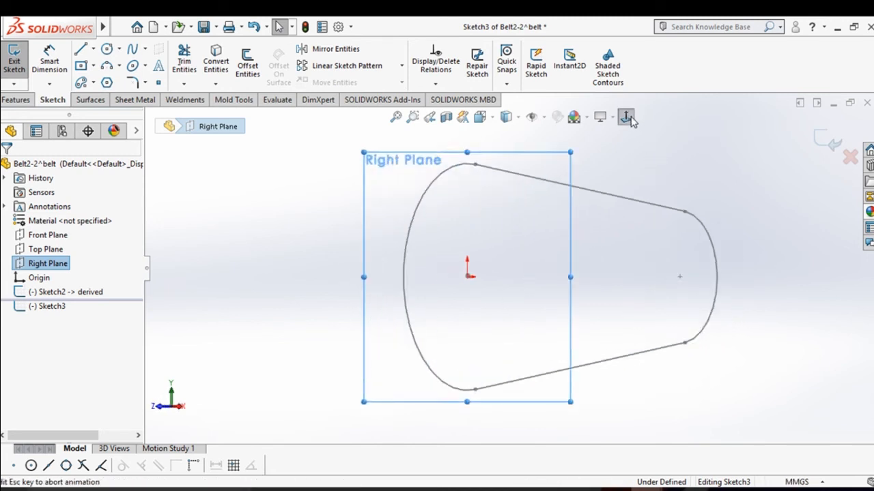
scroll(572, 190, "down", 2)
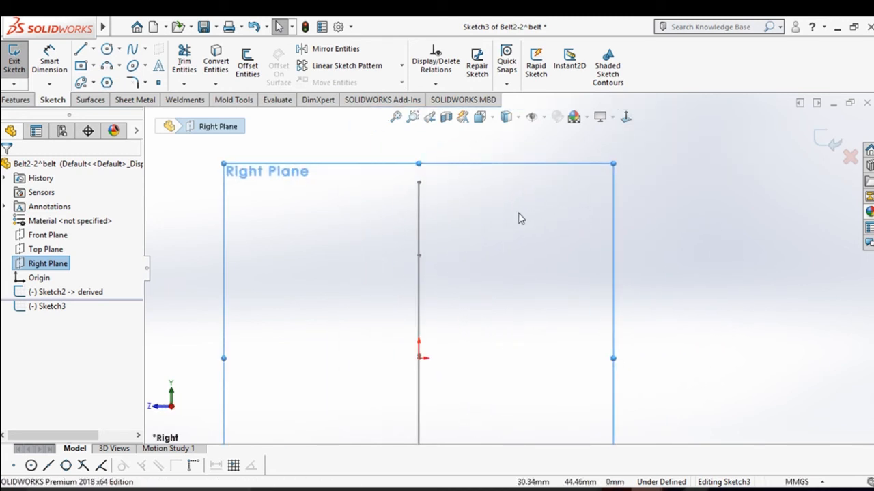
scroll(458, 190, "down", 1)
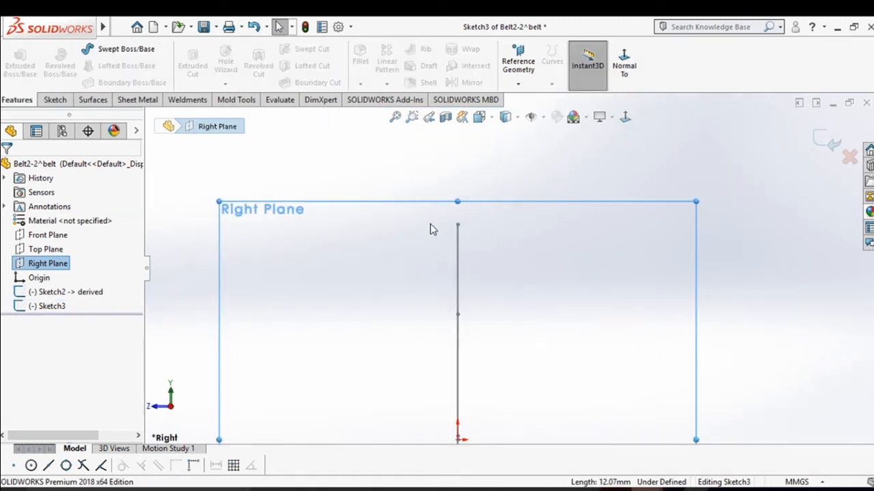
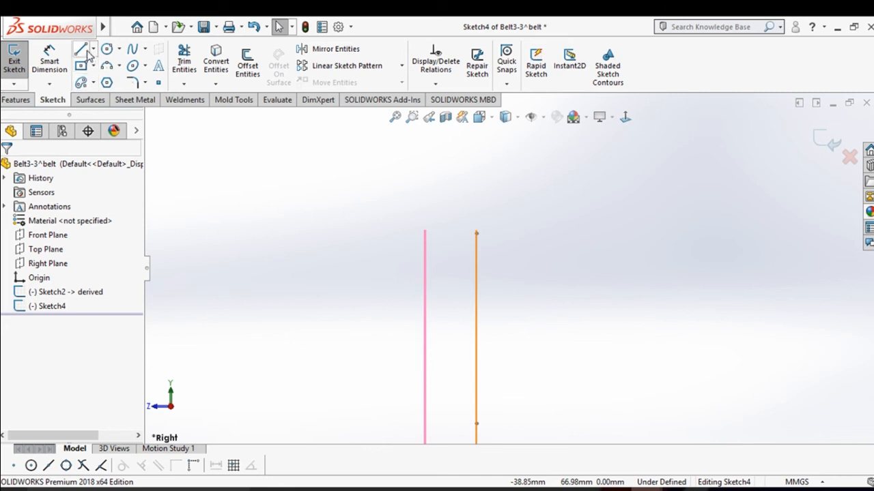
Sketch a closed trapezoid near the upper end of the belt path, with its longer upper edge about 28 mm wide
left_click(86, 53)
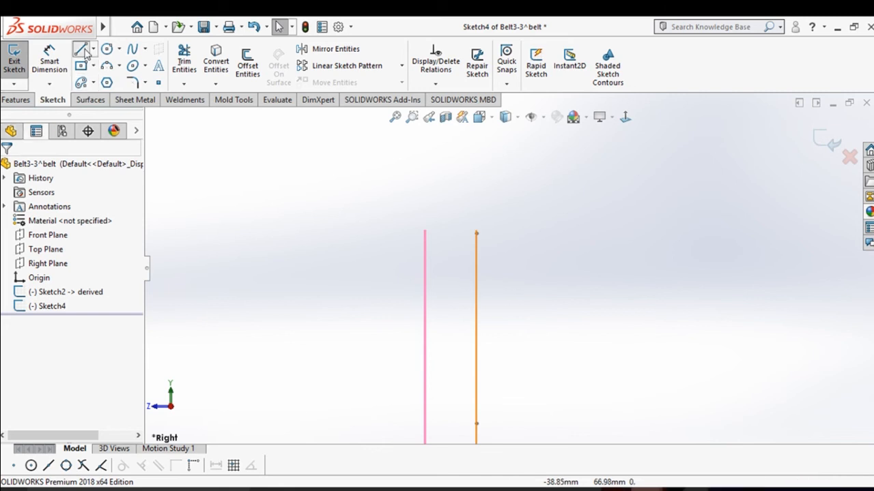
left_click(397, 212)
left_click(546, 211)
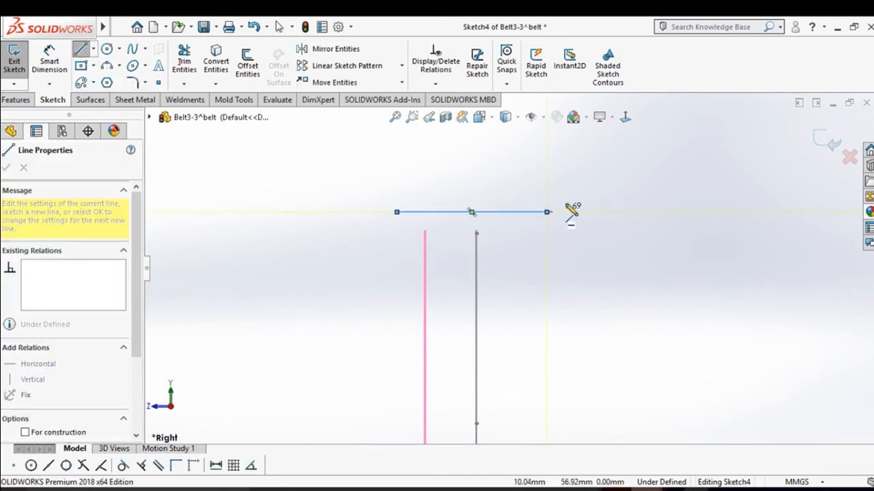
left_click(582, 161)
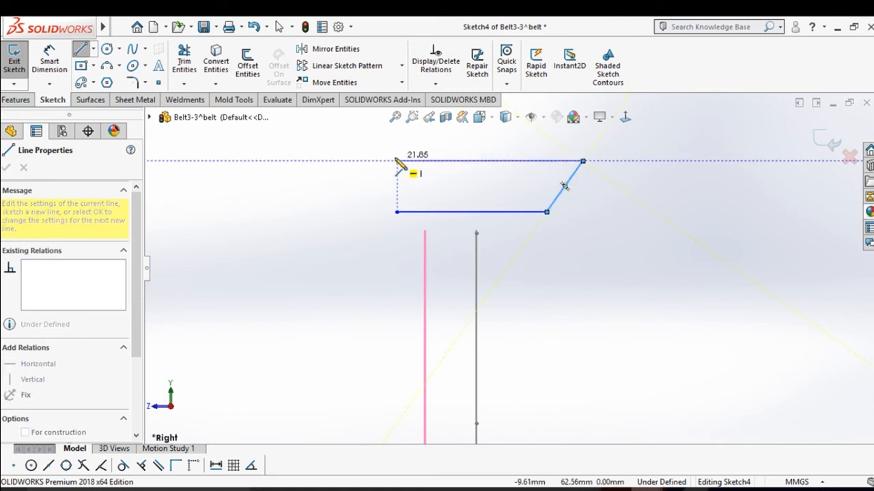
left_click(344, 161)
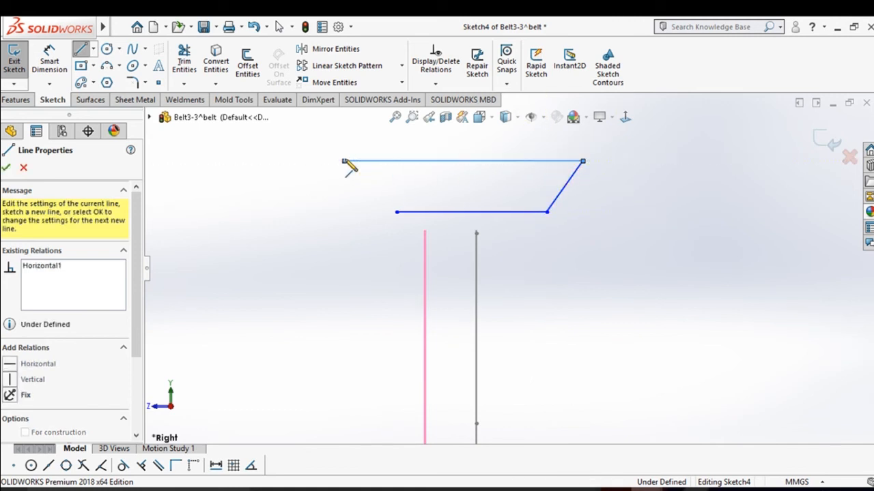
left_click(396, 213)
right_click(395, 212)
left_click(424, 226)
scroll(512, 269, "up", 3)
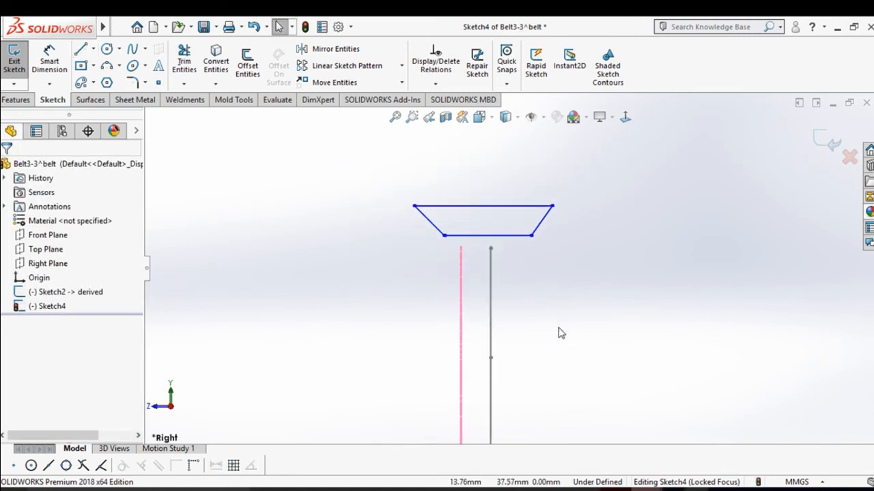
Dimension the trapezoid's upper edge to 19 mm
key("d")
left_click(498, 205)
left_click(496, 189)
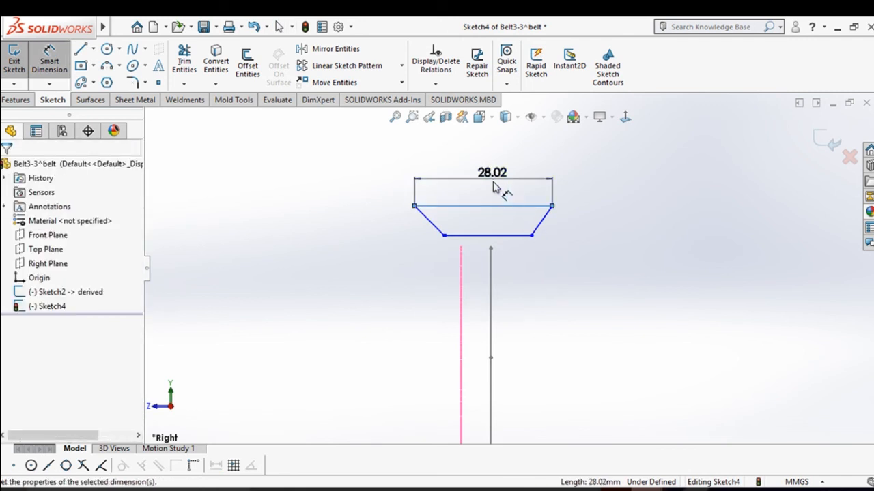
type("1")
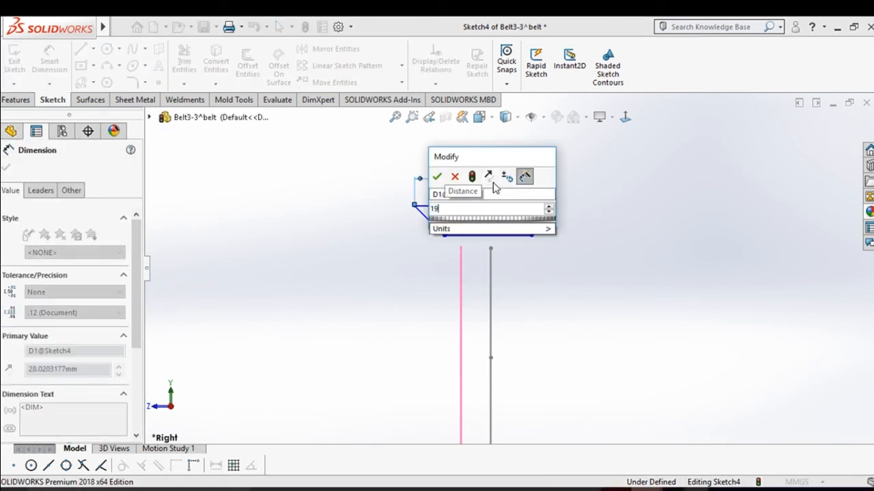
type("9")
key("Return")
Dimension the vertical distance from the origin to the trapezoid's lower edge to 54 mm
scroll(508, 226, "up", 1)
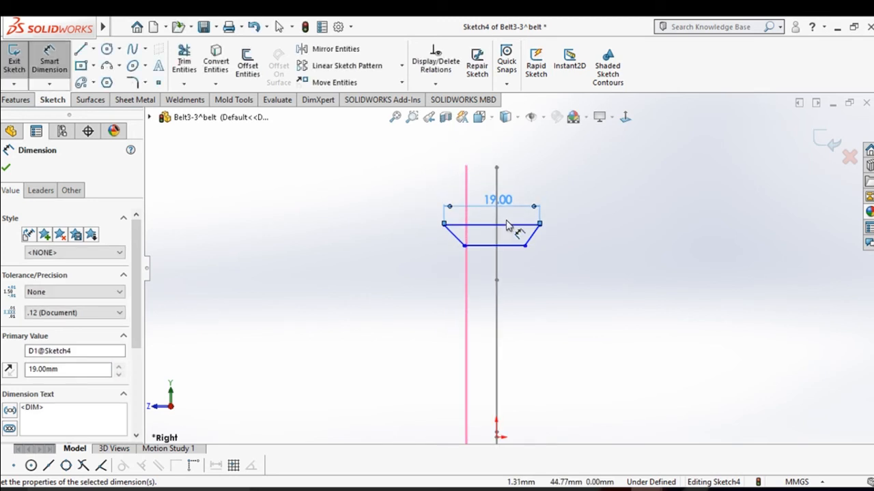
scroll(512, 238, "down", 1)
scroll(509, 363, "up", 2)
scroll(504, 357, "down", 2)
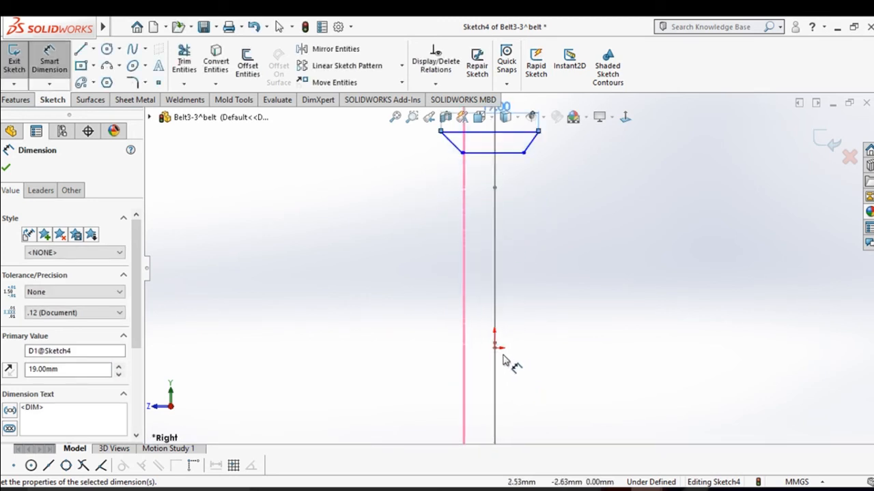
left_click(494, 349)
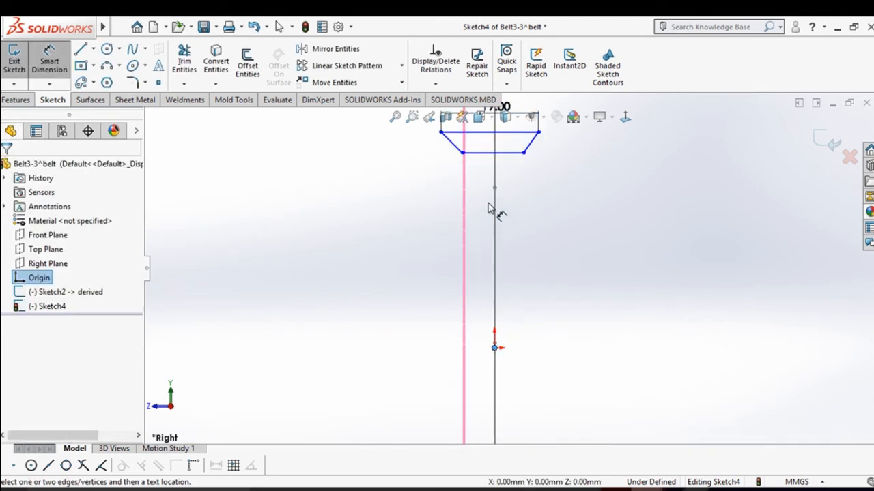
left_click(496, 161)
left_click(566, 246)
type("5")
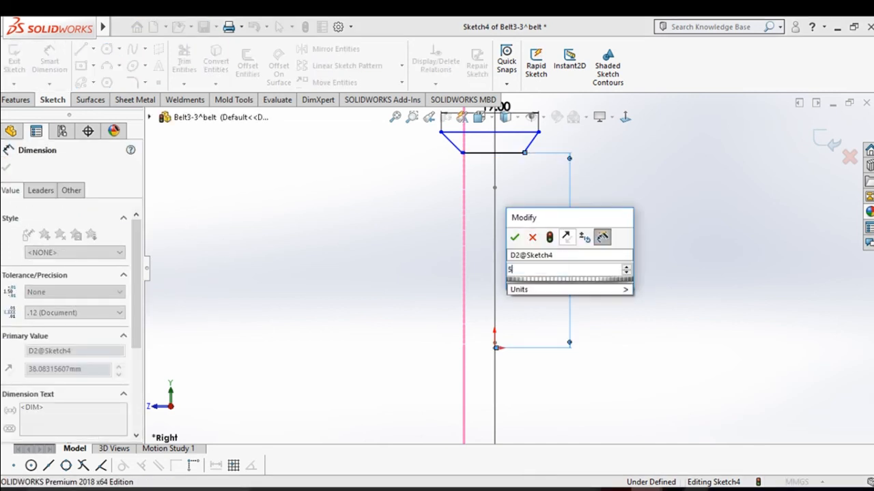
type("4")
key("Return")
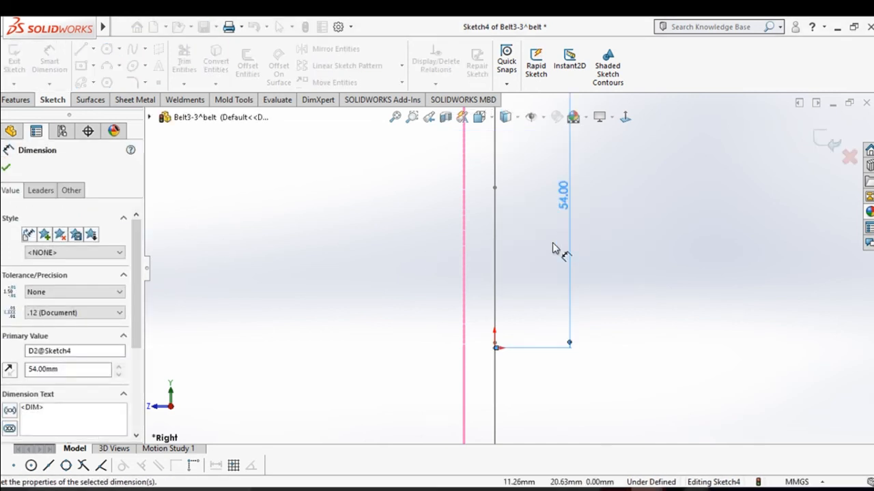
scroll(554, 246, "up", 3)
scroll(517, 230, "down", 5)
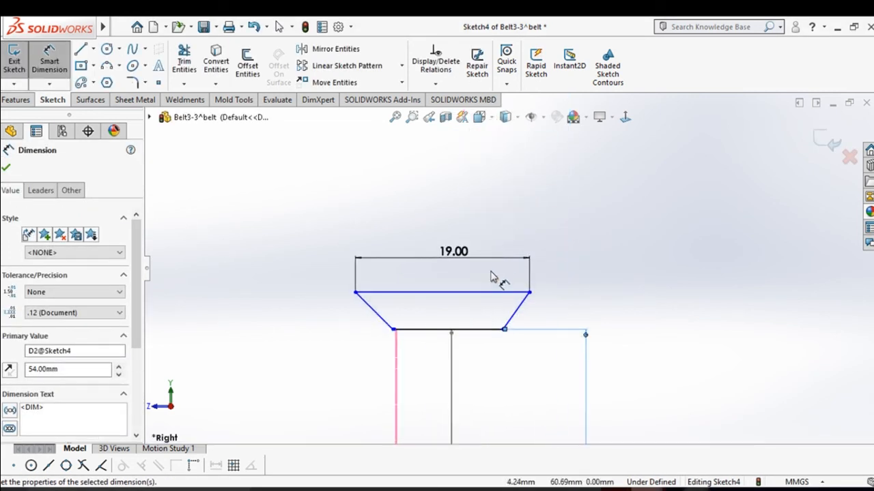
Dimension the trapezoid's height between its upper and lower edges to 6 mm
left_click(486, 292)
left_click(481, 330)
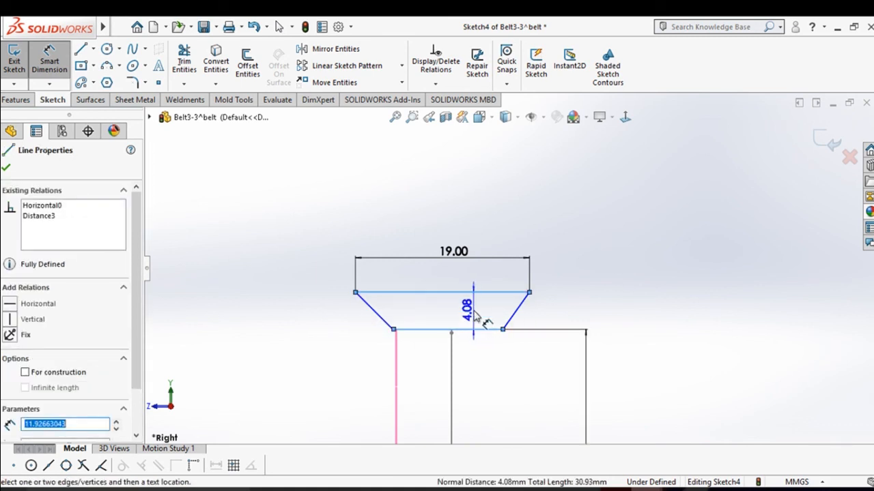
left_click(478, 317)
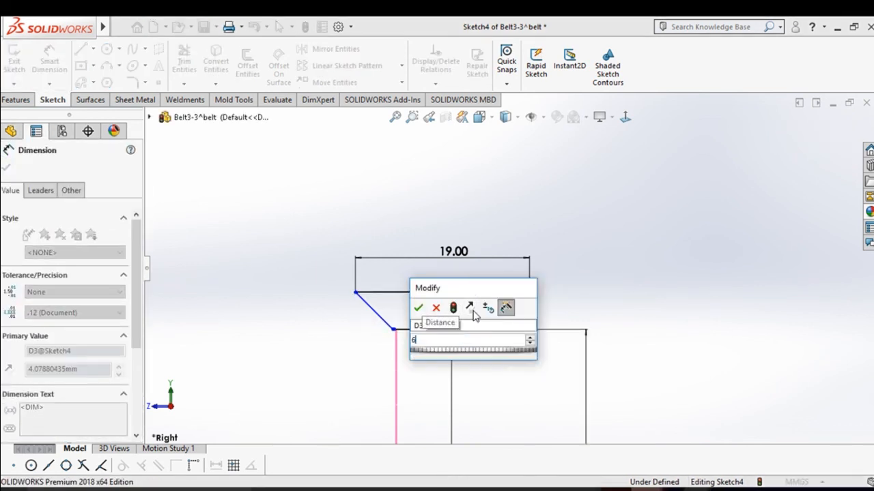
key("Return")
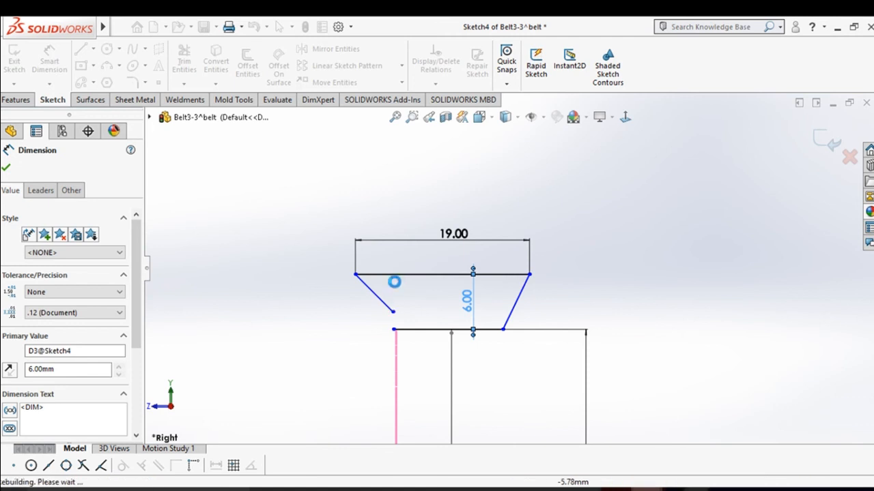
Reattach the loose lower end of the trapezoid's left side to the left end of the lower edge
left_click(401, 321)
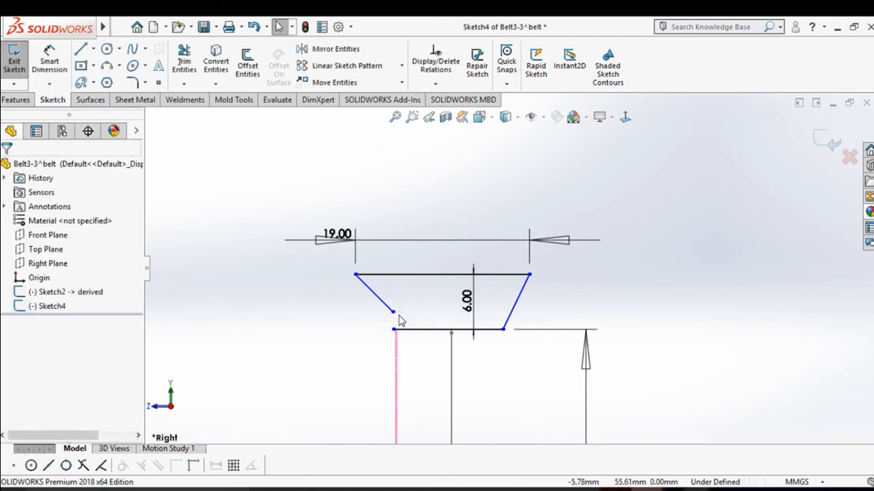
left_click_drag(394, 316, 392, 338)
left_click(376, 337)
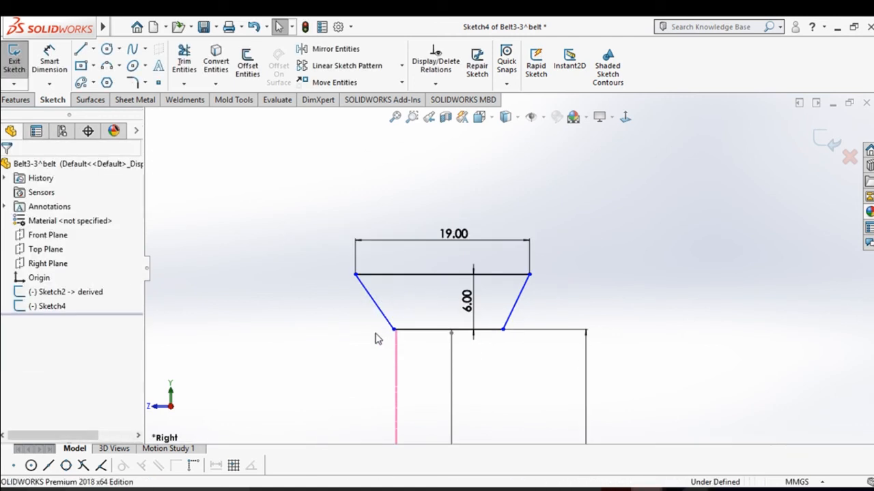
Dimension the angle between the trapezoid's upper edge and its left side to 60 degrees
right_click_drag(376, 337, 380, 255)
left_click(381, 275)
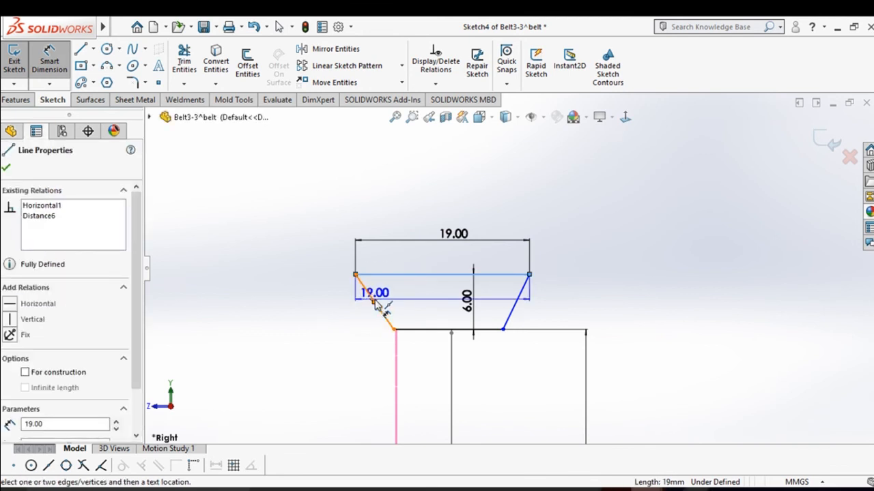
left_click(371, 298)
left_click(390, 298)
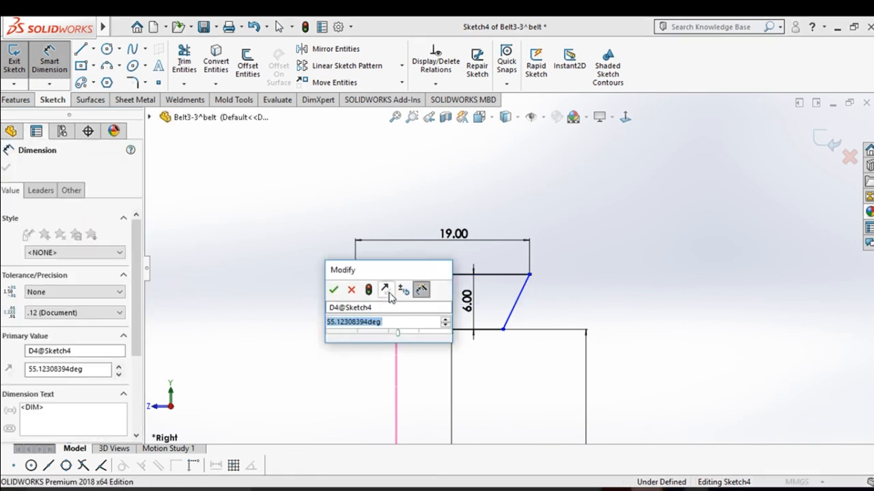
type("60")
key("Return")
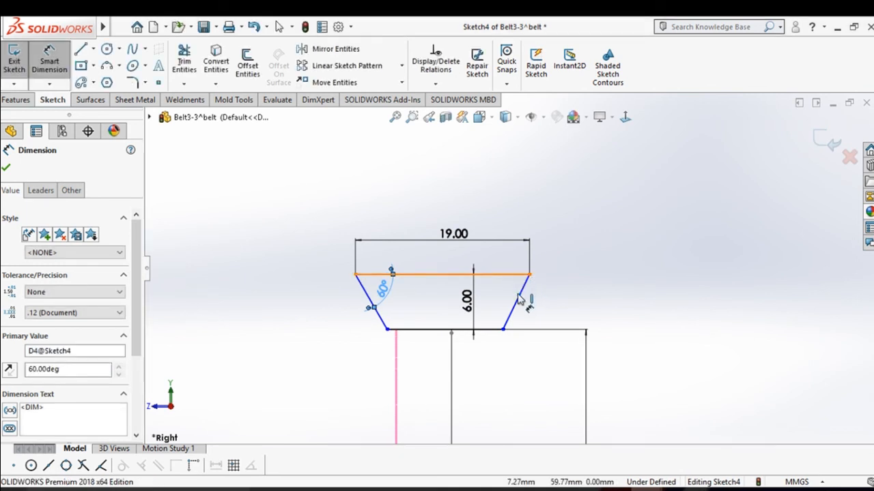
Dimension the angle between the trapezoid's upper edge and its right side to 60 degrees
left_click(517, 295)
left_click(502, 288)
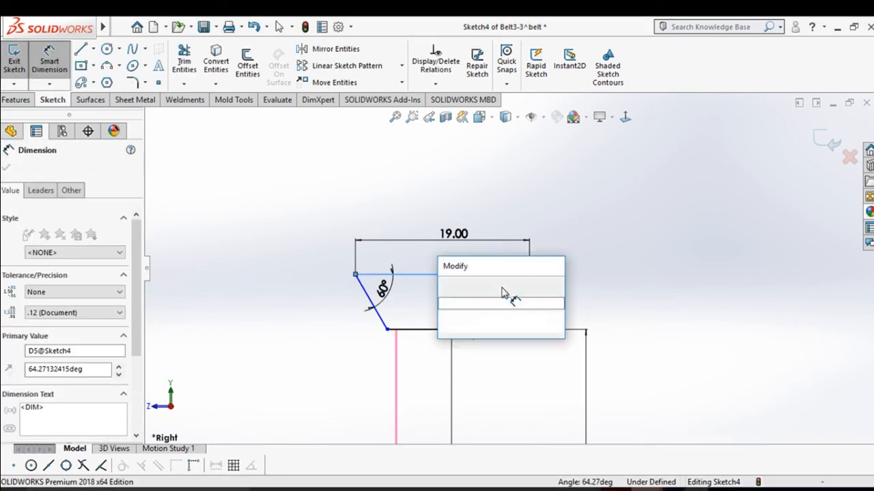
type("60")
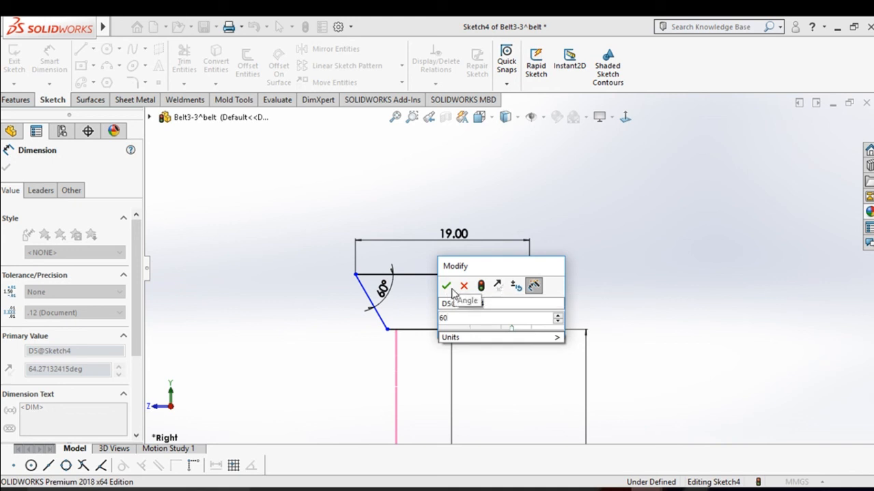
left_click(449, 287)
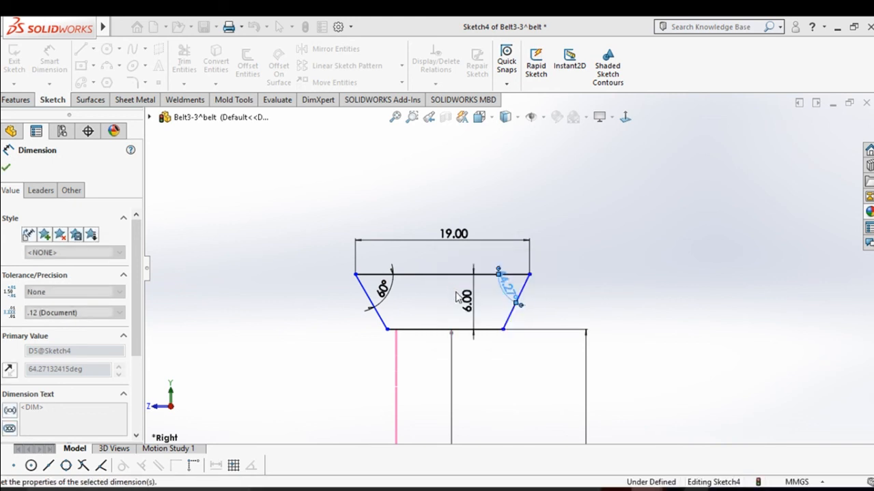
Dimension the horizontal distance from the belt path to the trapezoid's upper right corner to 19/2 mm
scroll(511, 262, "up", 2)
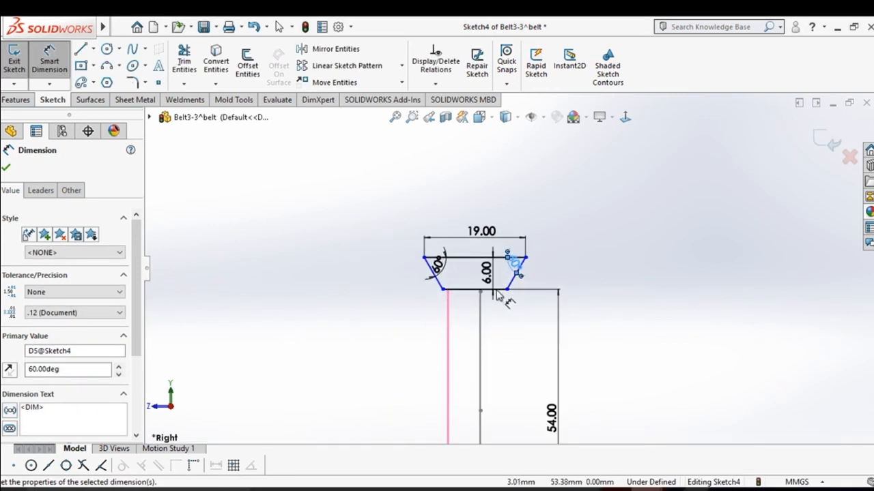
scroll(495, 291, "down", 3)
left_click(475, 338)
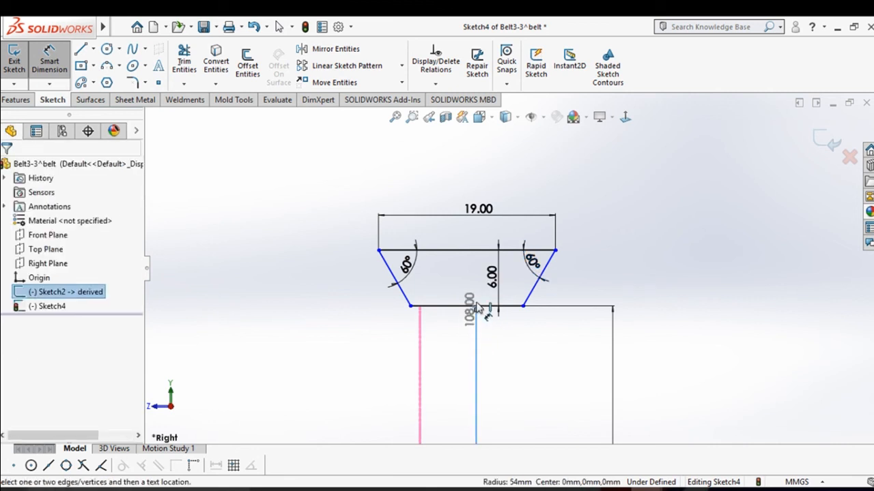
left_click(555, 249)
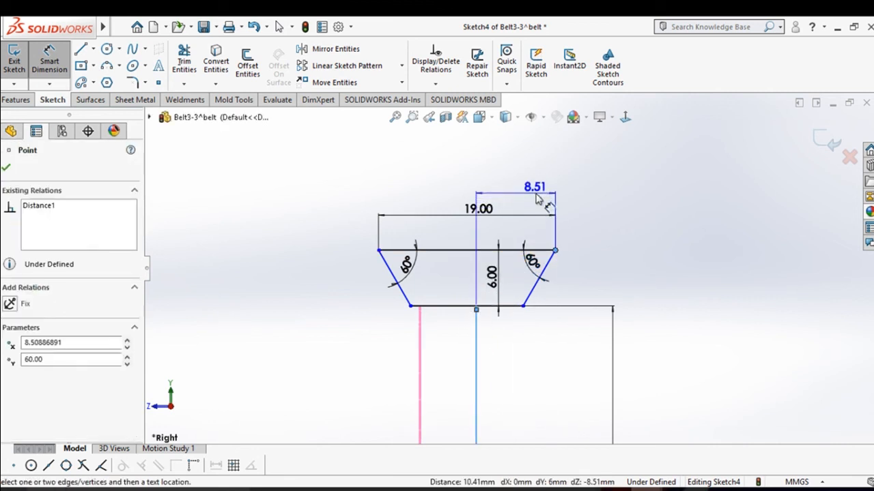
left_click(535, 189)
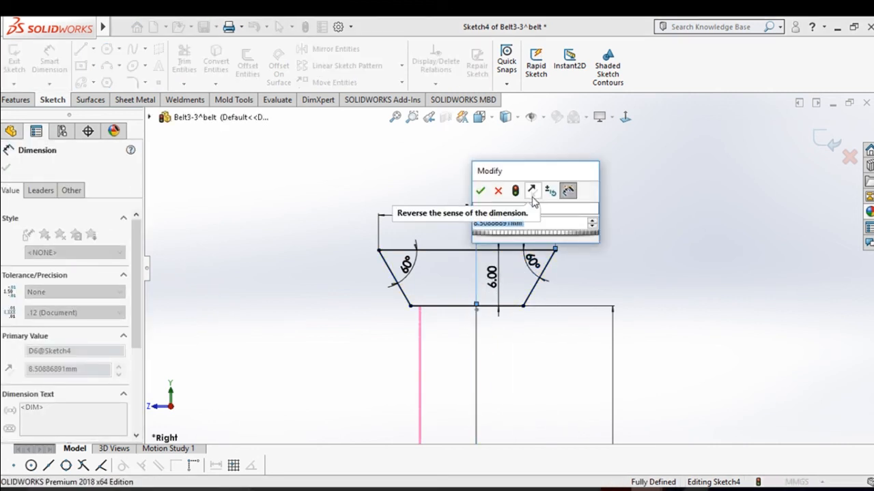
type("19/2")
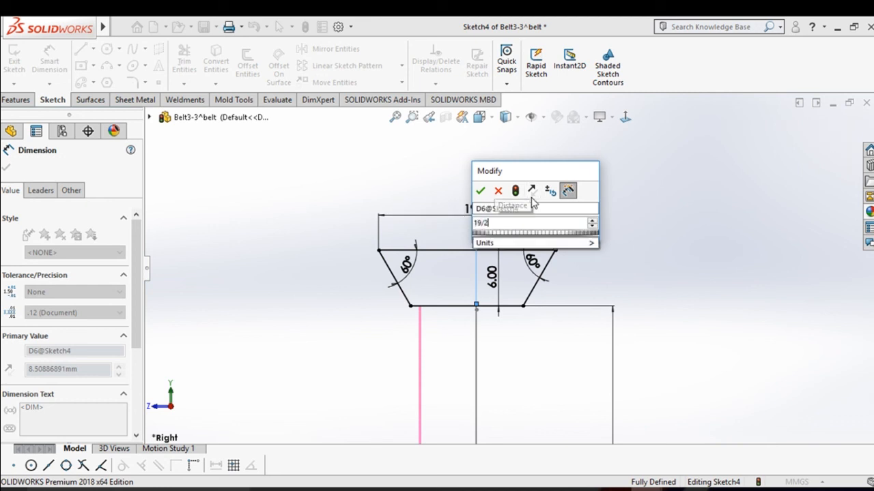
key("Escape")
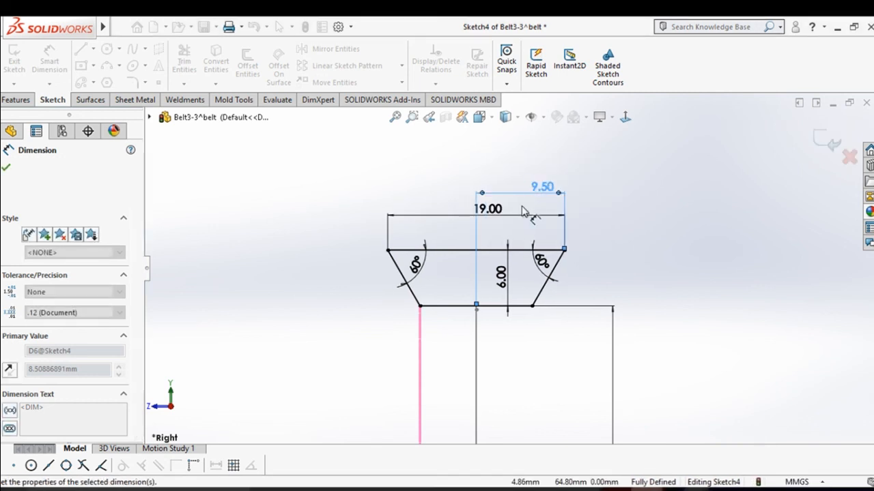
Create a Swept Boss/Base with the trapezoid sketch as profile and the belt path sketch as path
scroll(570, 338, "up", 4)
scroll(566, 335, "up", 2)
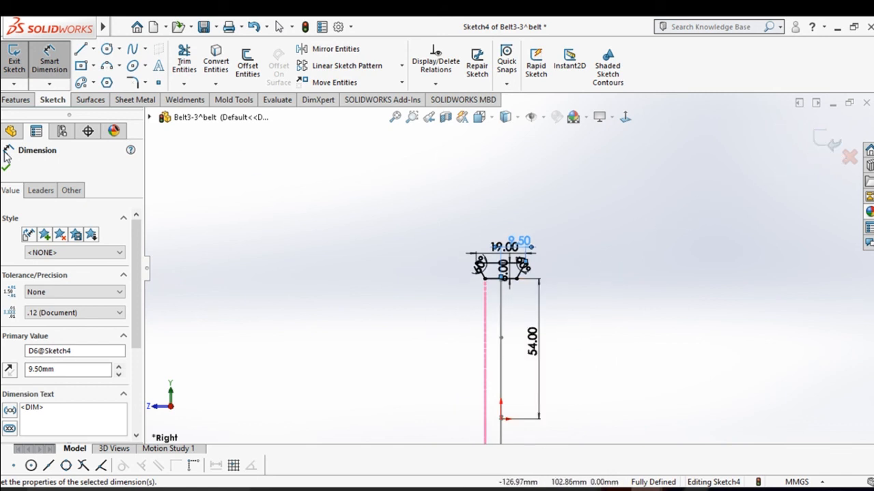
left_click(16, 100)
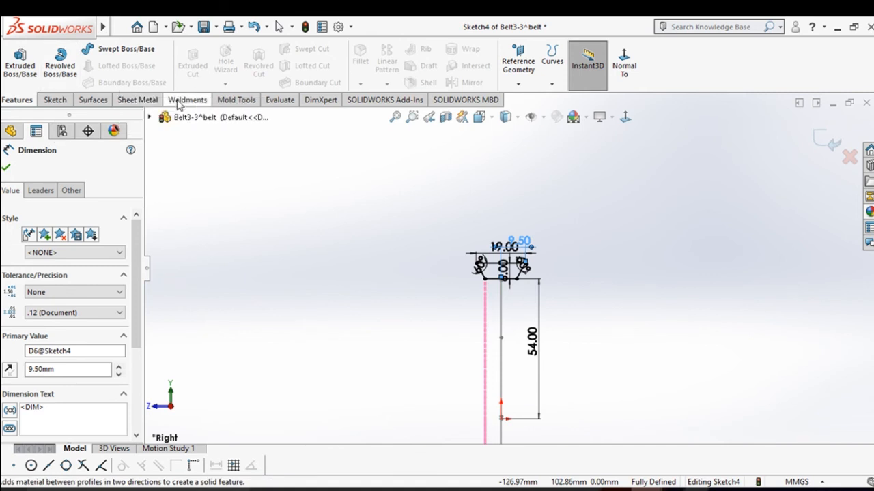
left_click(119, 49)
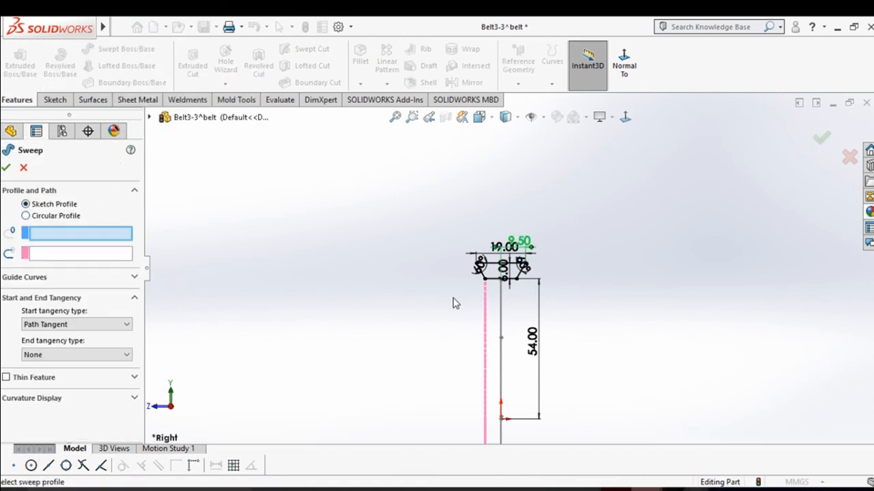
scroll(477, 283, "down", 5)
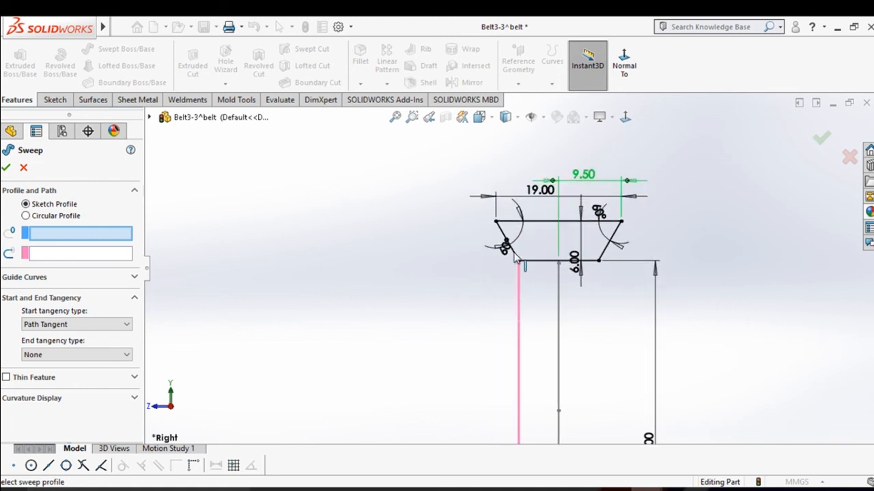
left_click(514, 255)
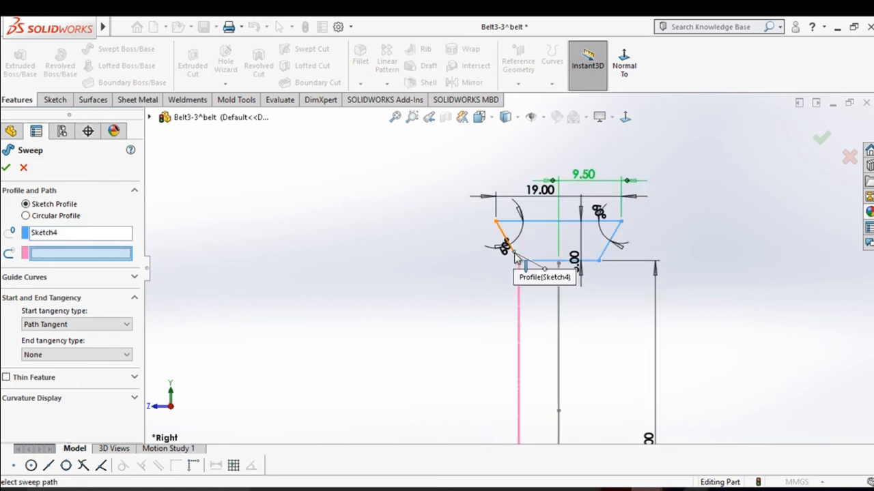
left_click(557, 309)
left_click(6, 168)
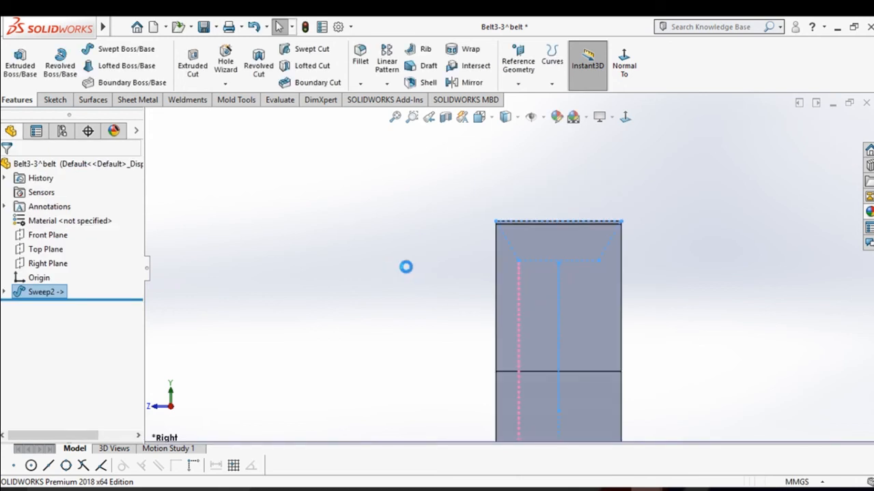
Save the belt part and view the swept belt at an angle
middle_click_drag(405, 265, 480, 314)
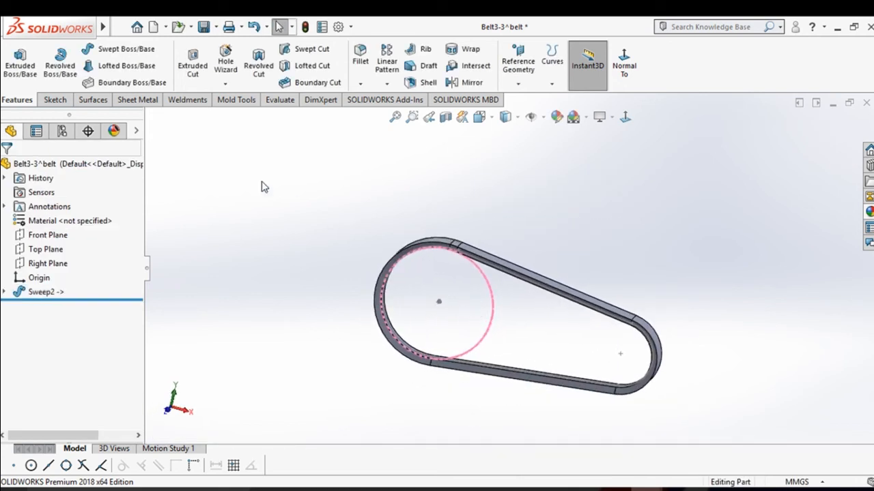
left_click(203, 27)
scroll(447, 311, "up", 2)
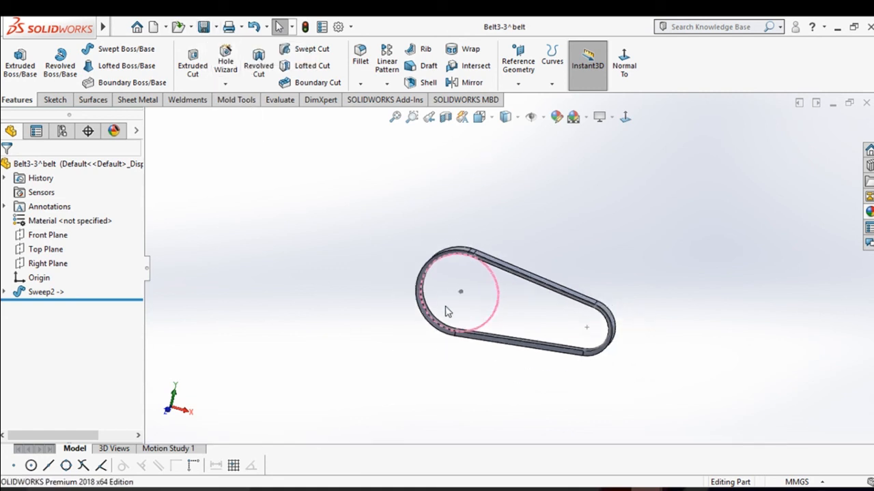
scroll(446, 294, "down", 4)
middle_click_drag(447, 311, 550, 322)
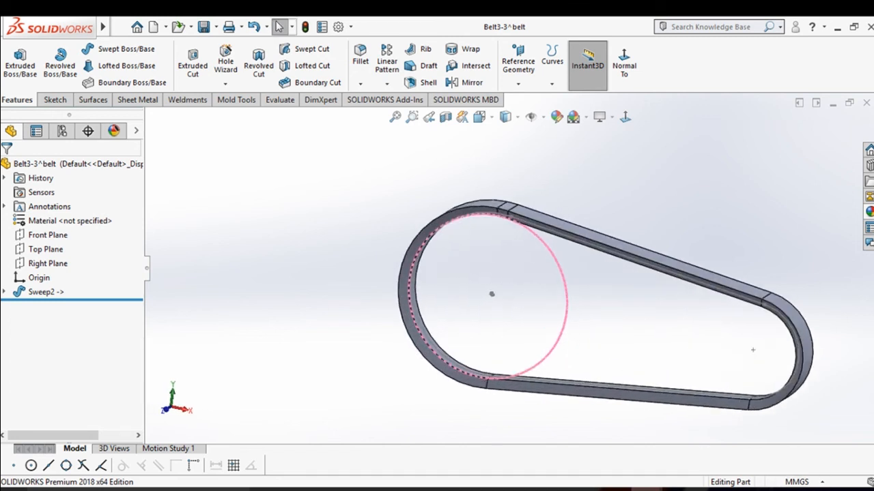
Switch to the window of the belt assembly containing both pulleys
mouse_move(647, 490)
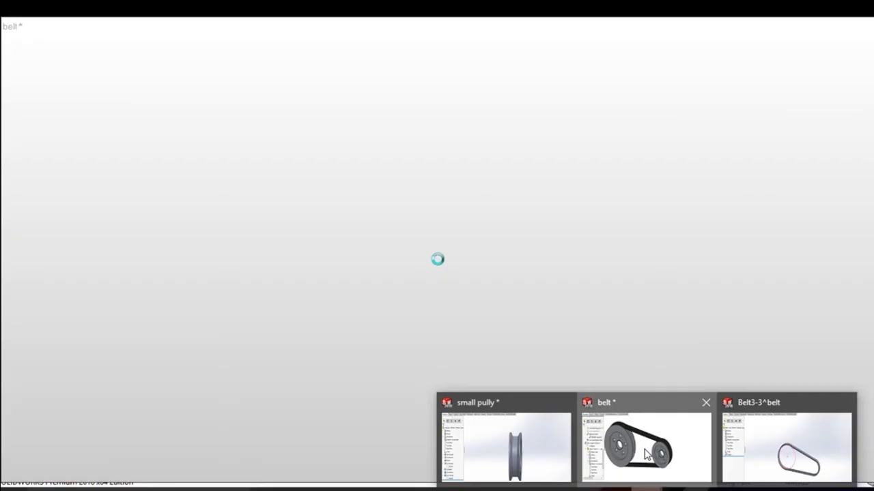
left_click(647, 452)
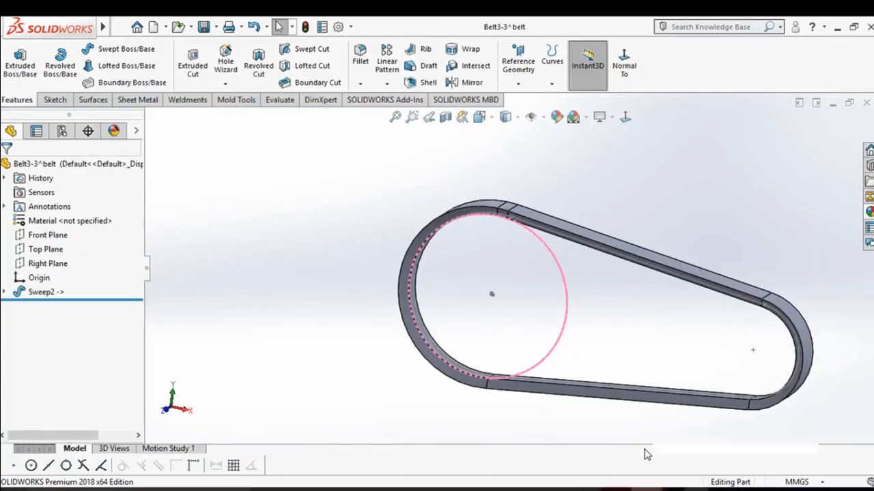
left_click(104, 89)
mouse_move(647, 490)
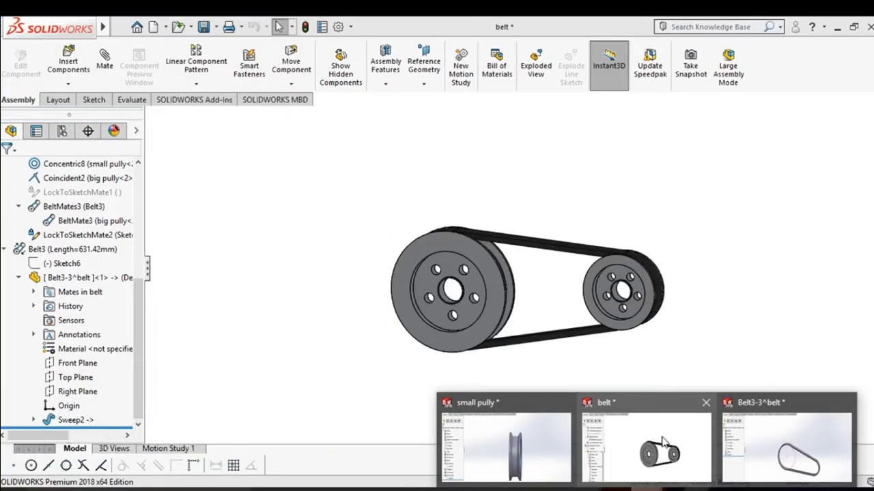
left_click(662, 442)
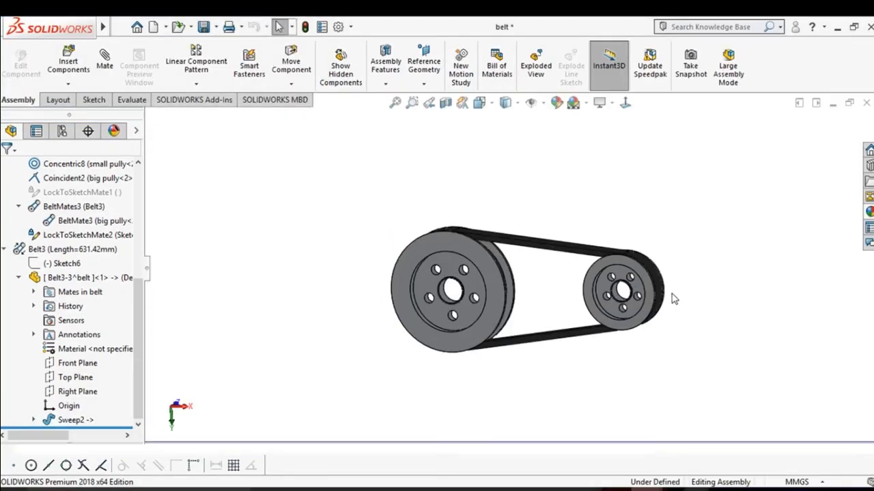
Open Motion Study 1 of the assembly, review its motion study properties and accept them
scroll(631, 292, "down", 3)
scroll(485, 277, "up", 2)
middle_click_drag(425, 250, 426, 254)
scroll(426, 255, "up", 1)
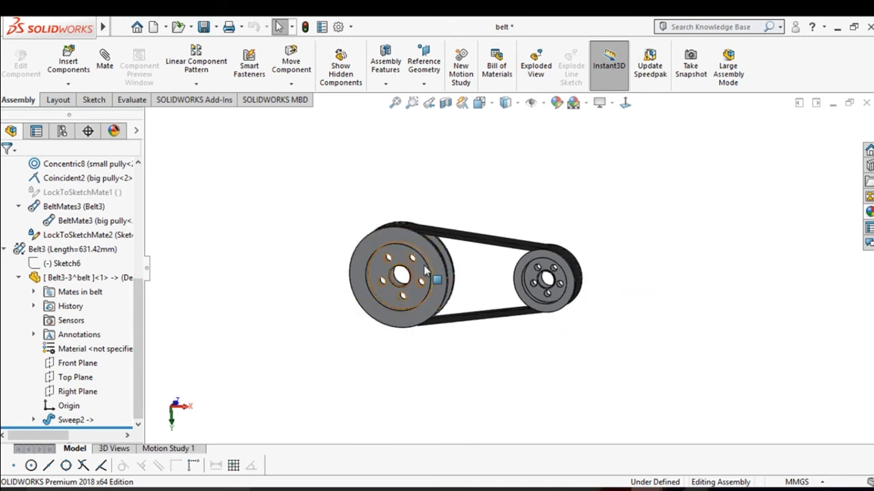
scroll(424, 265, "down", 1)
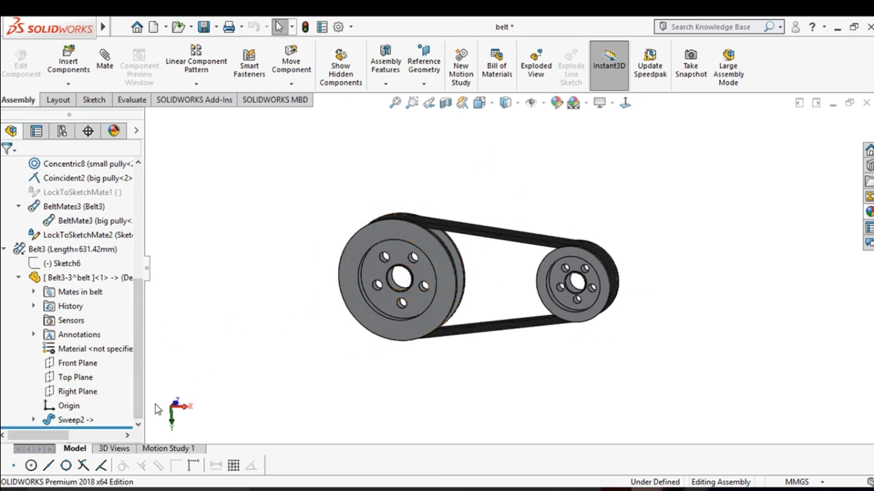
left_click(171, 450)
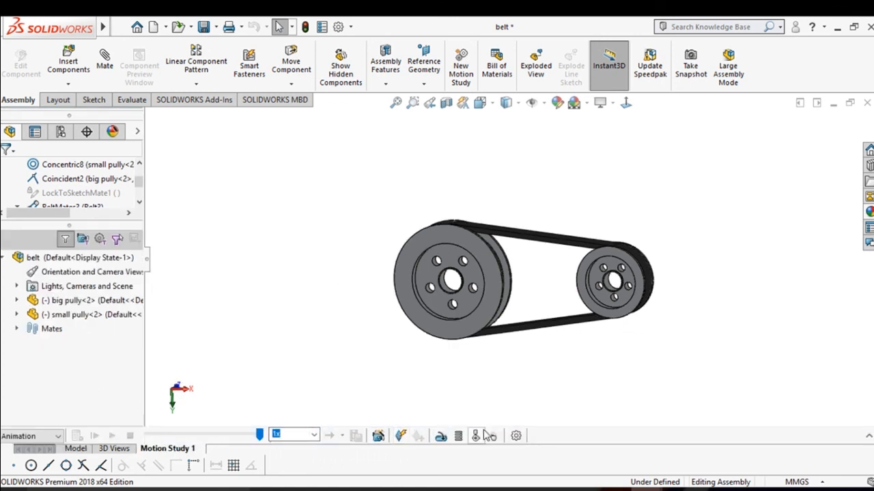
left_click(516, 437)
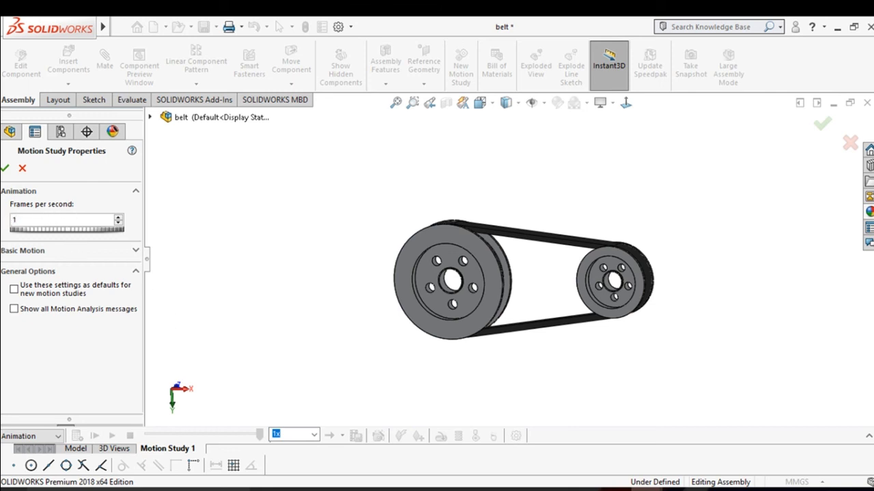
left_click(5, 168)
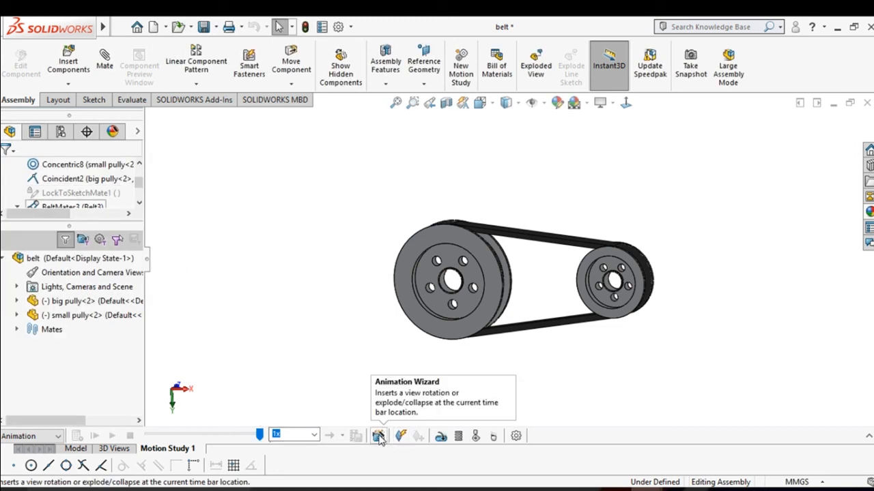
Add a rotary motor to the inner bore face of the big pulley at a constant speed of 100 RPM
left_click(441, 435)
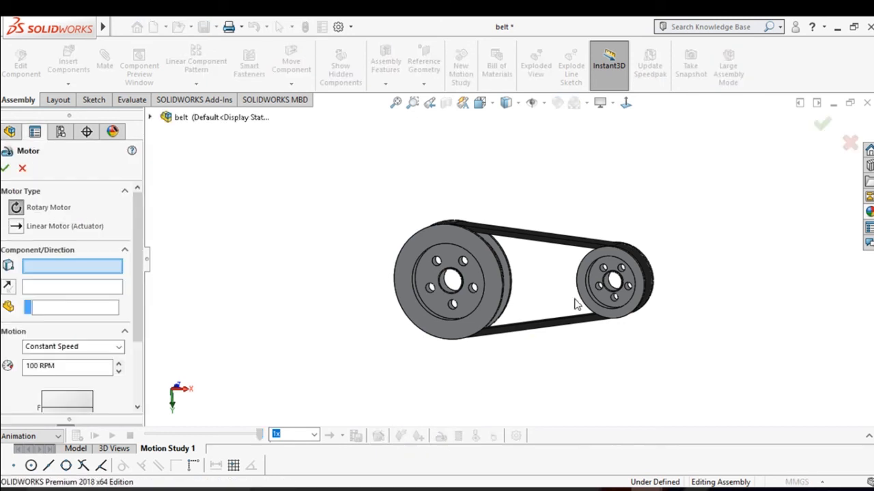
scroll(576, 304, "down", 5)
scroll(243, 273, "down", 5)
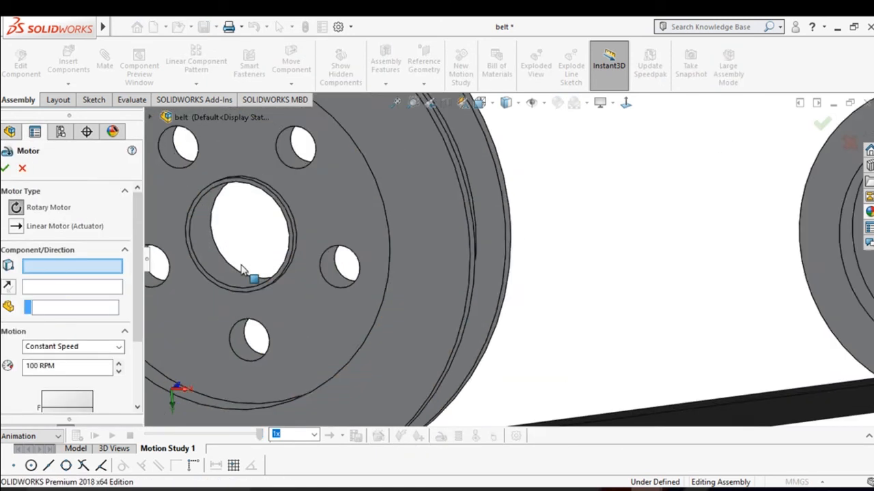
left_click(222, 265)
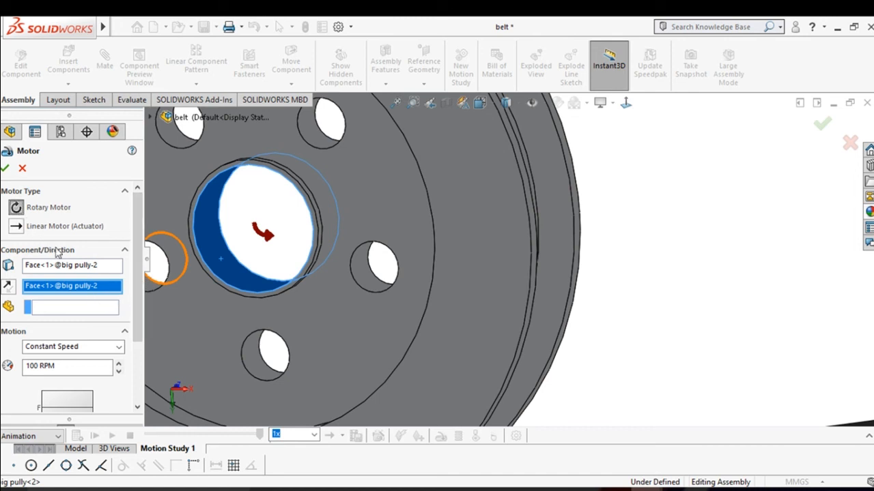
scroll(103, 286, "down", 3)
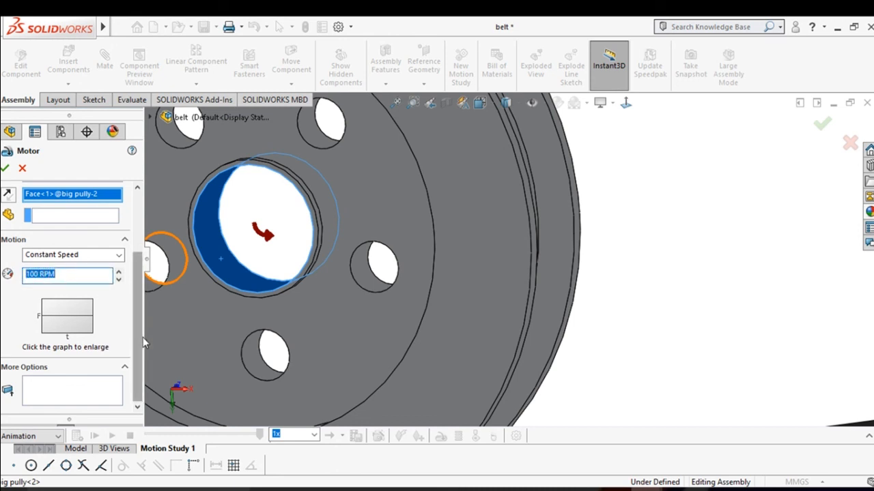
left_click_drag(140, 341, 142, 277)
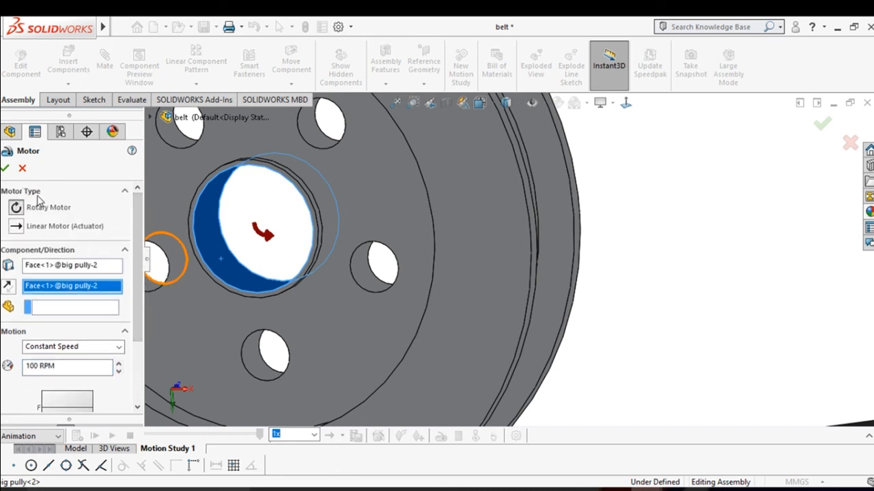
key("Return")
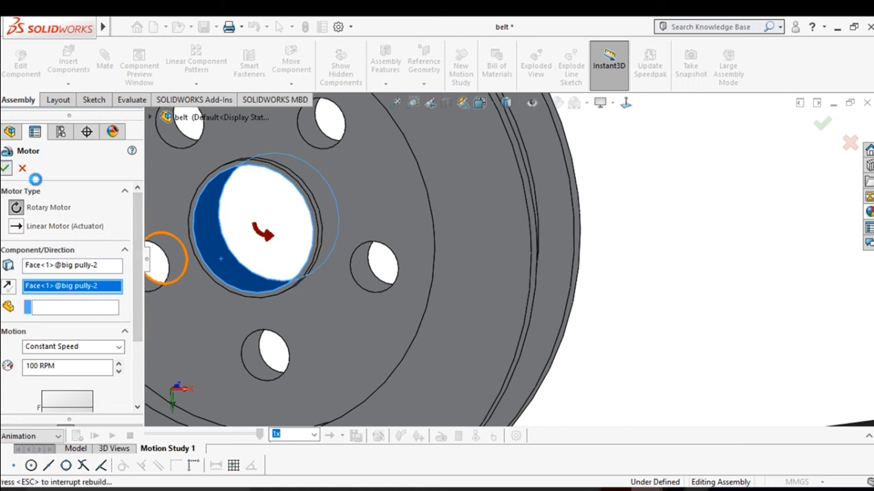
Play the motion study with the whole belt assembly in view
key("f")
middle_click_drag(546, 223, 548, 249)
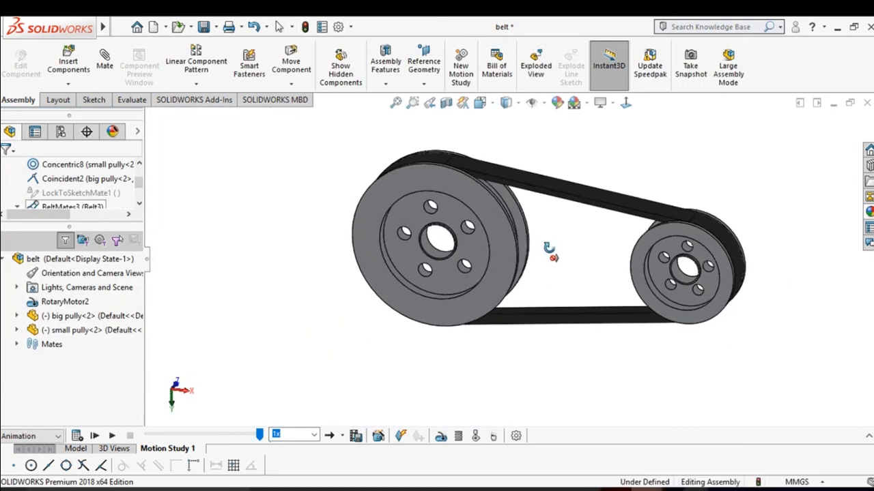
left_click(112, 436)
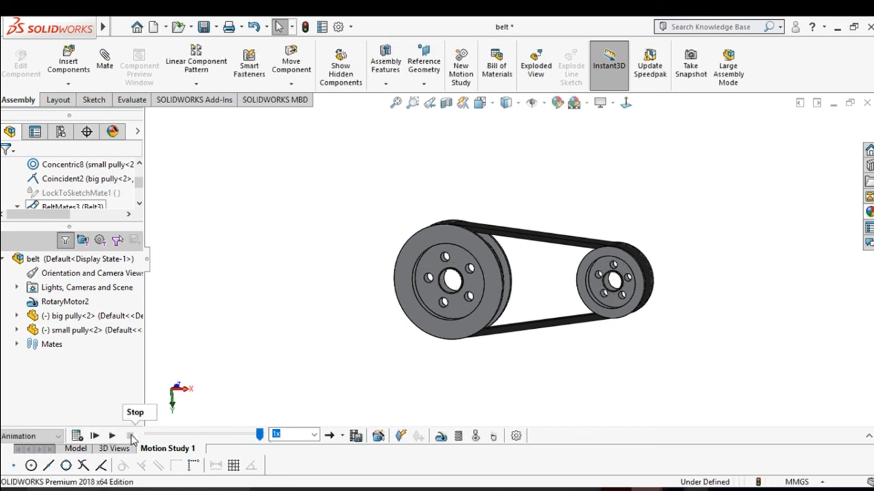
Expand the motion study timeline, extend the animation's end time to 12 seconds and play it
left_click(868, 437)
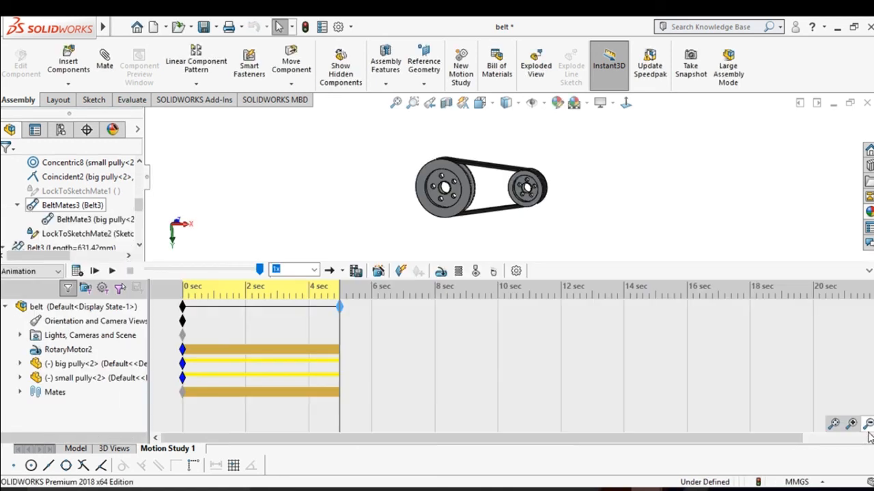
left_click(347, 306)
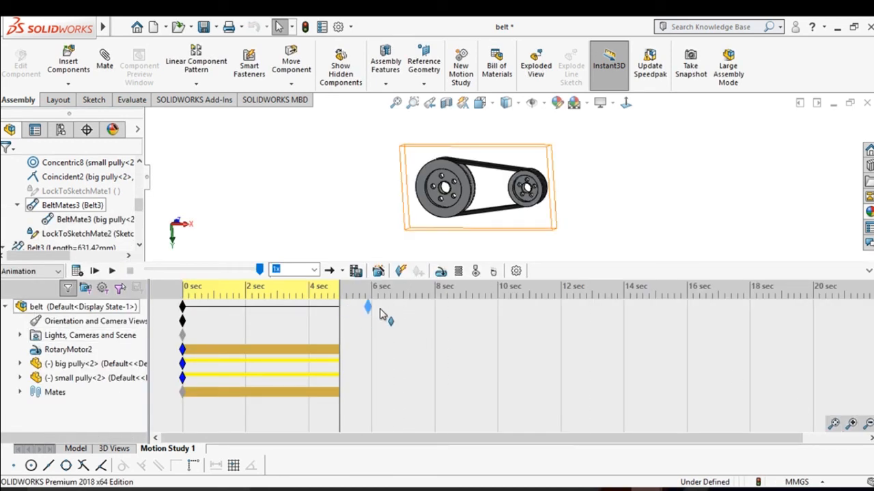
left_click_drag(564, 313, 561, 307)
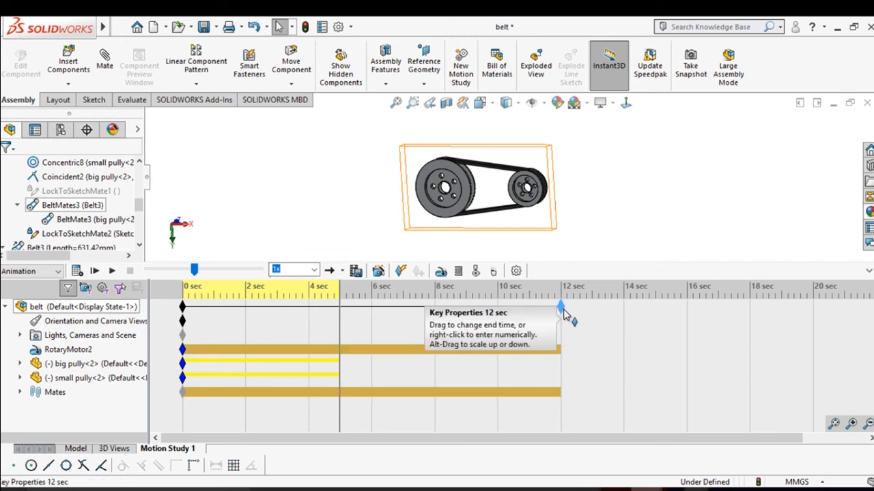
left_click(113, 271)
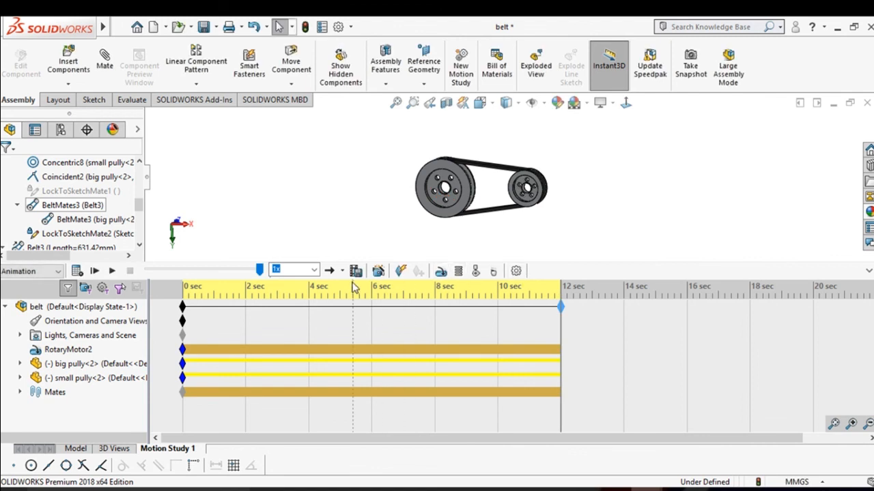
Set the playback speed to 2x and play the animation
left_click(316, 271)
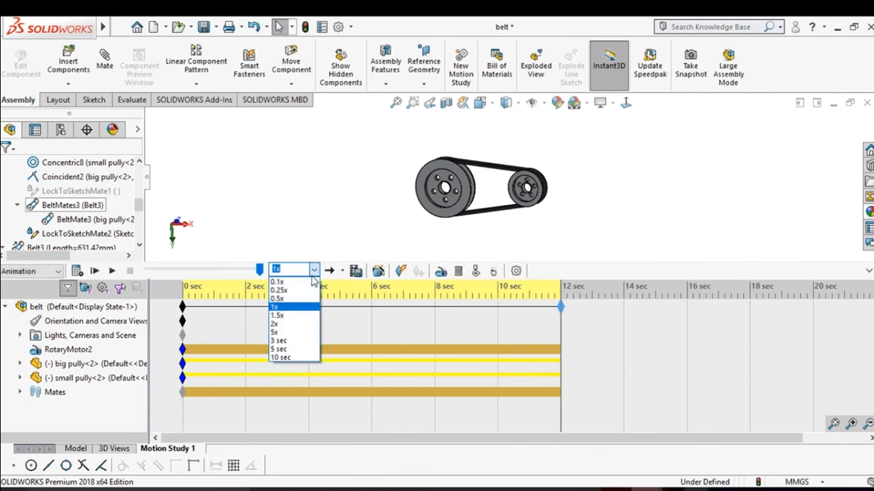
left_click(290, 325)
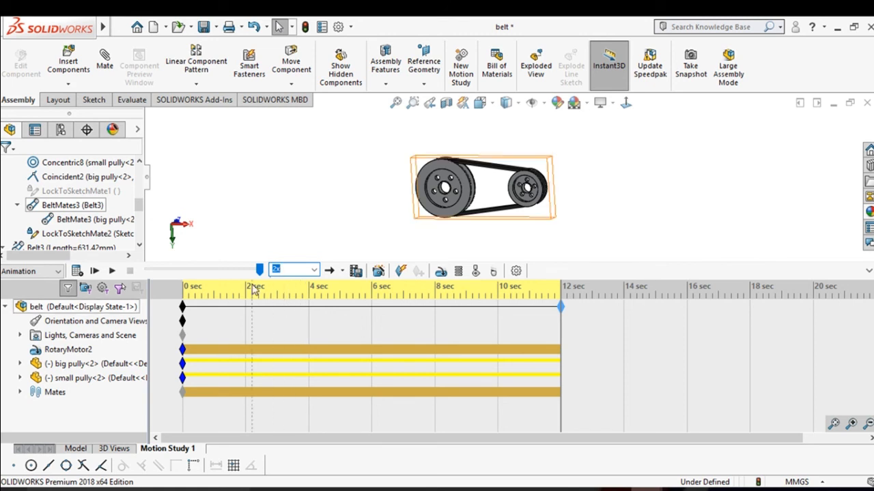
left_click(112, 270)
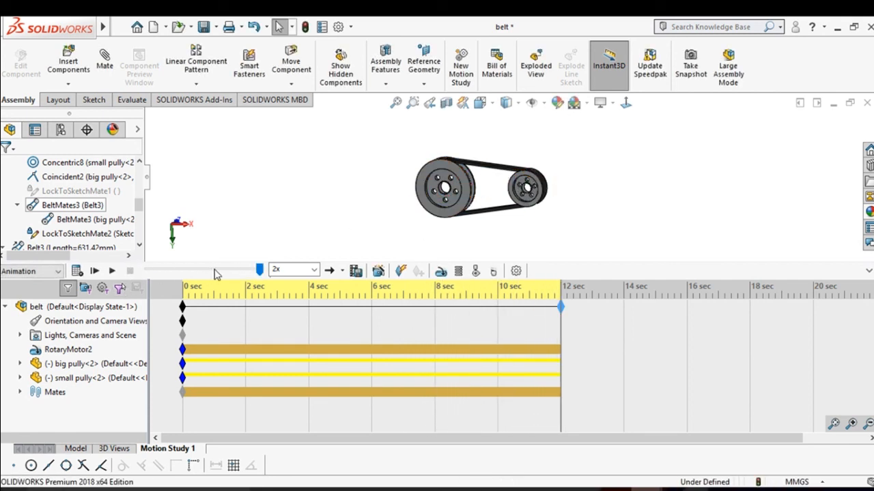
Set the playback mode to Loop, play the animation and collapse the motion study timeline
left_click(342, 272)
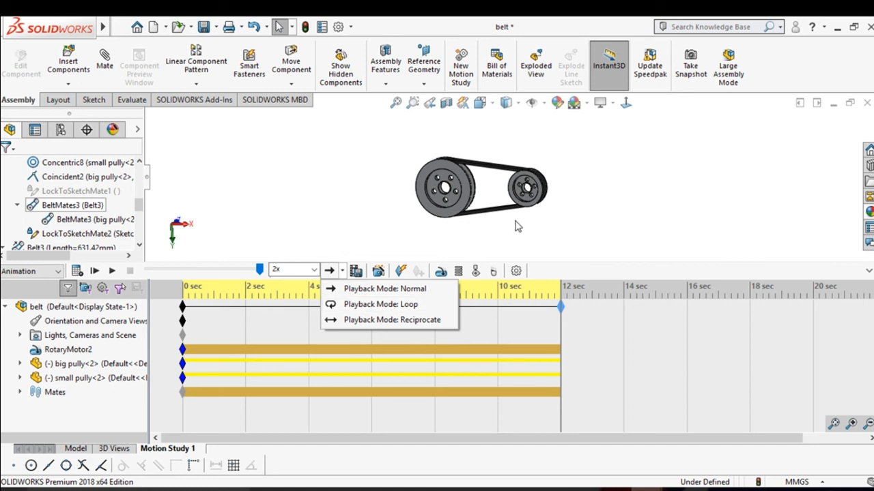
left_click(396, 304)
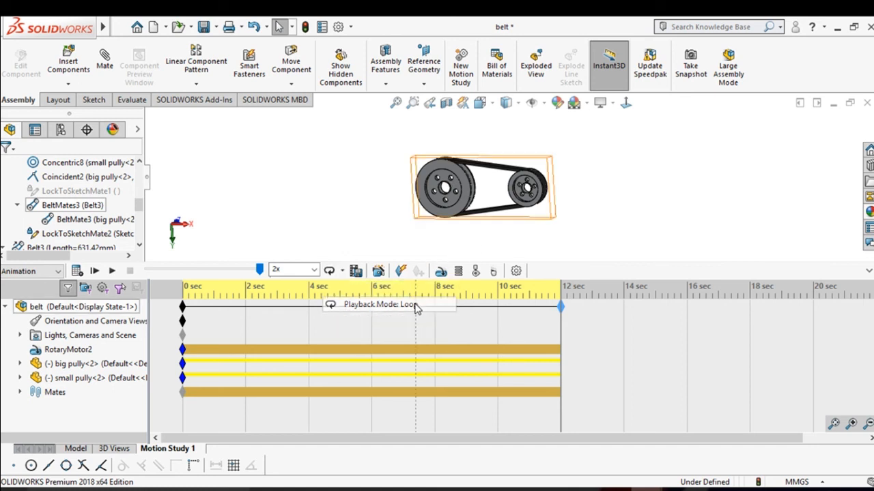
left_click(344, 272)
left_click(344, 271)
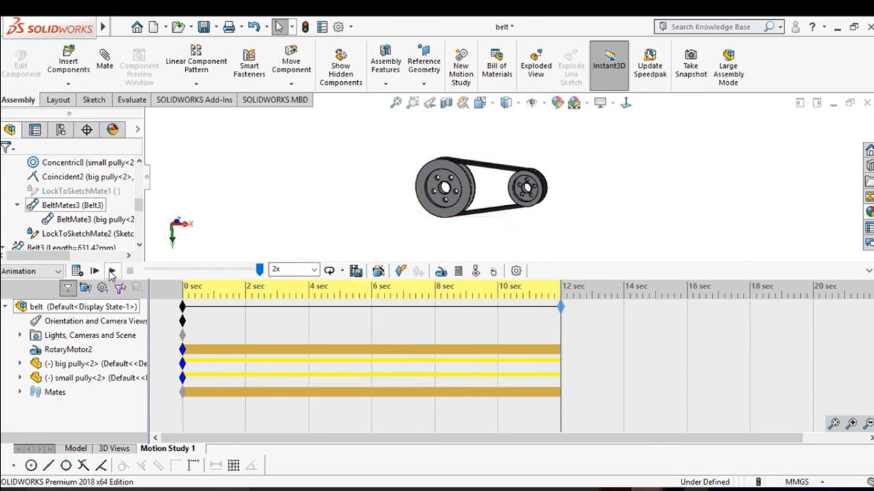
left_click(111, 272)
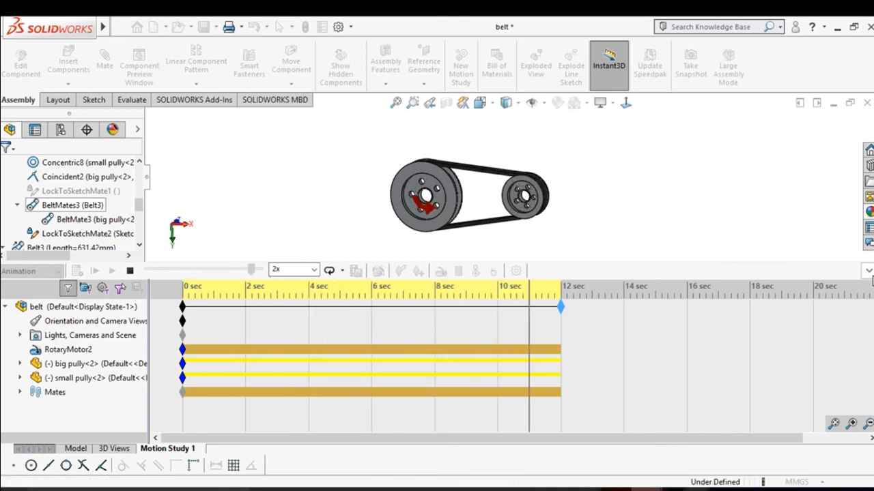
left_click(868, 271)
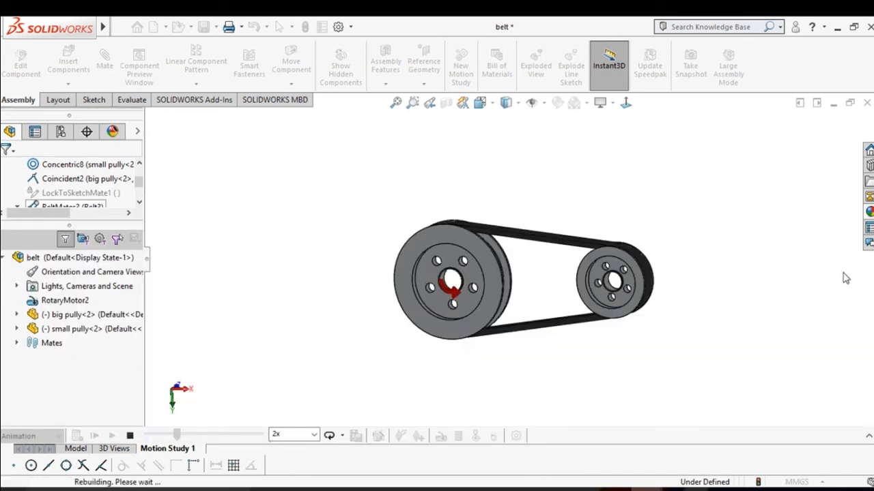